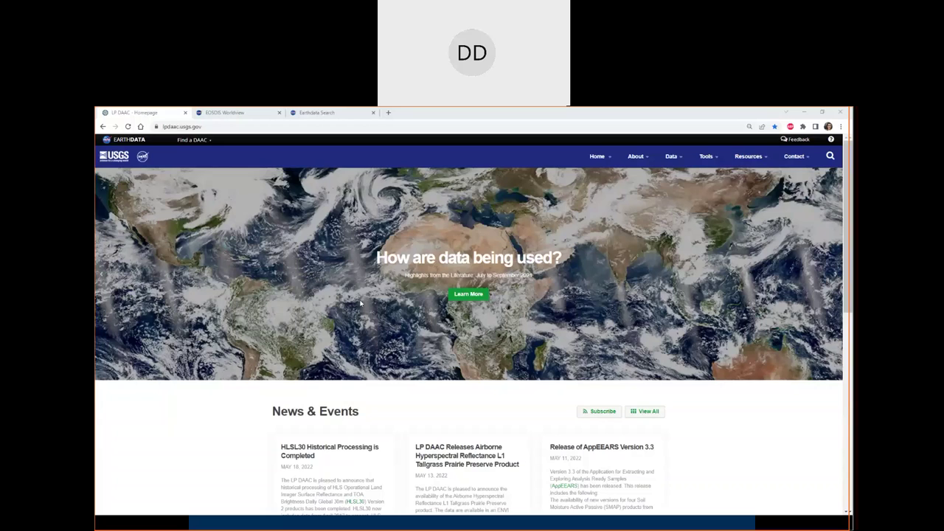
# Step: Look over the LP DAAC homepage's news and collaboration sections and the site's Data and Tools offerings
pyautogui.scroll(-5, 395, 383)
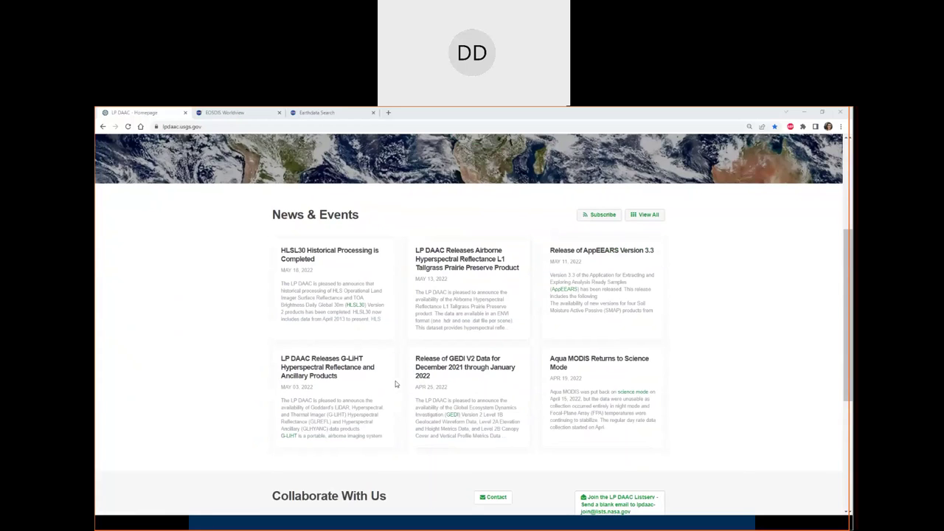
pyautogui.scroll(-4, 395, 383)
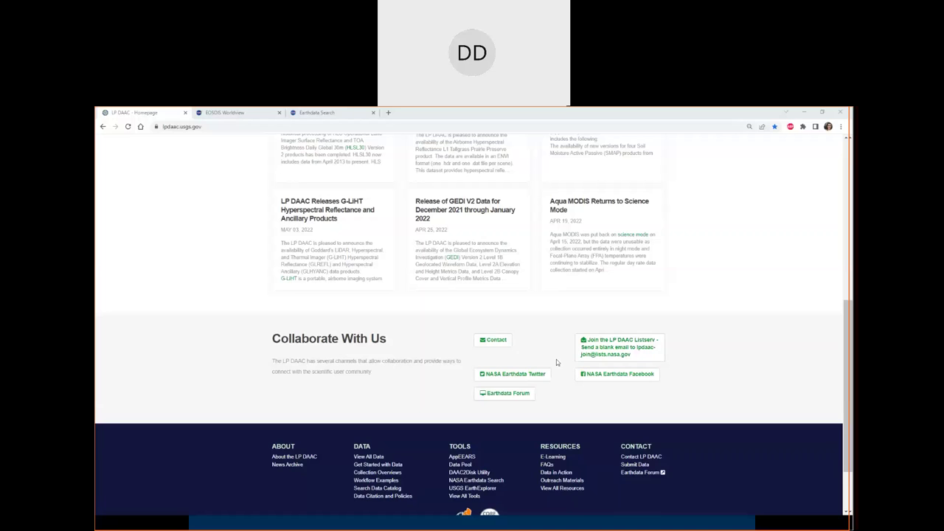
pyautogui.scroll(5, 556, 359)
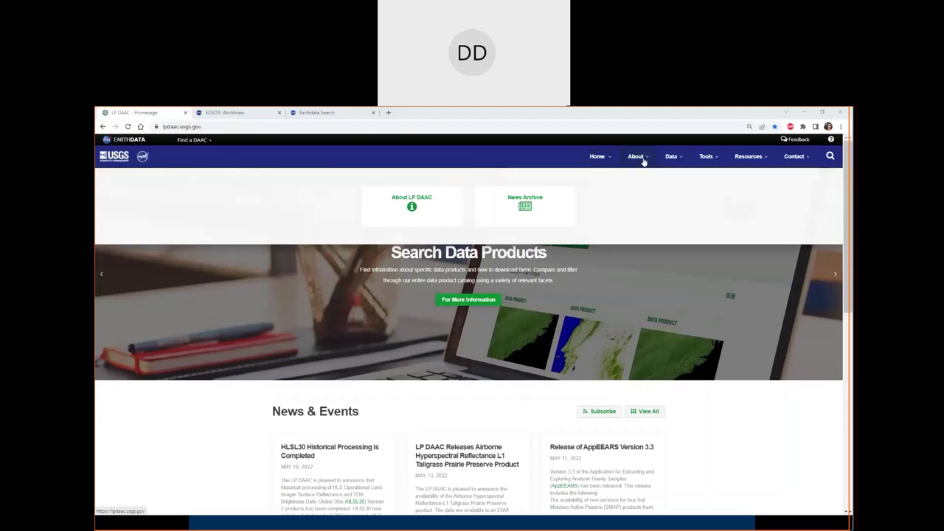
pyautogui.moveTo(674, 163)
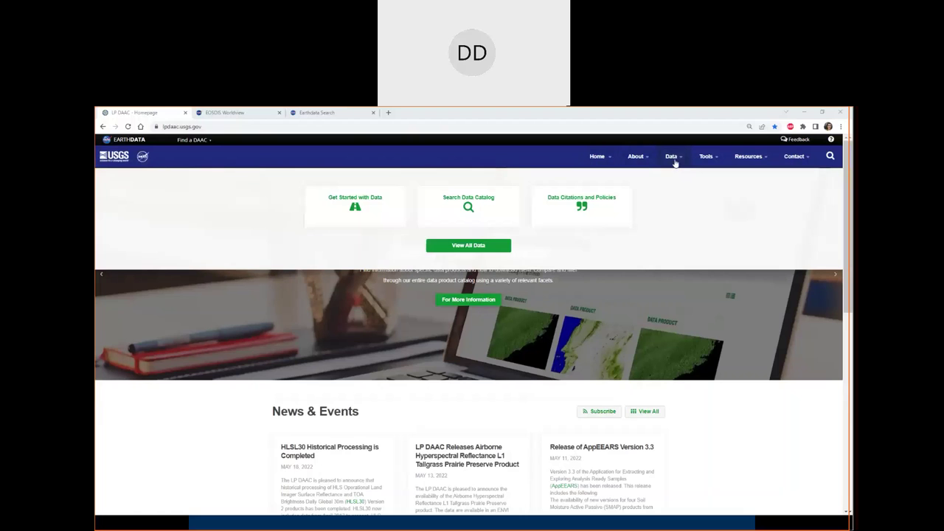
pyautogui.moveTo(739, 158)
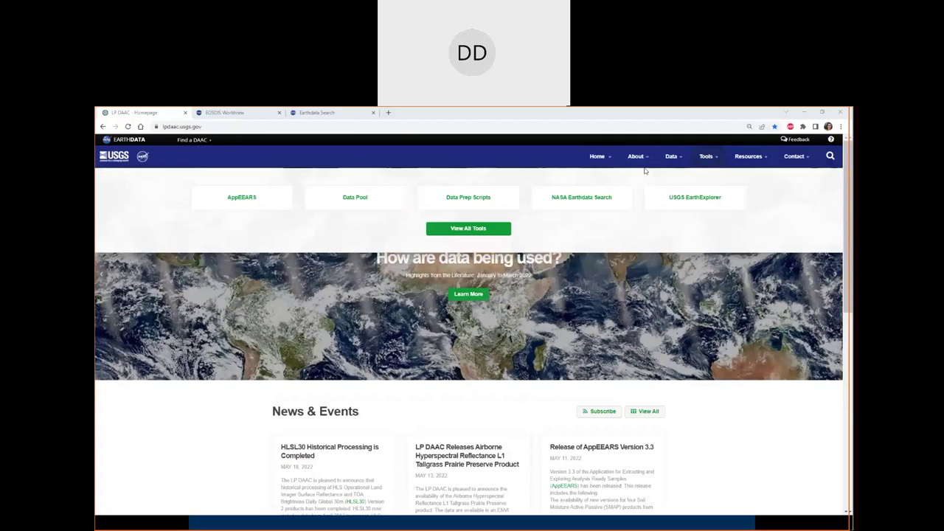
# Step: Open the News Archive, search the news for HLS, and look through the matching articles
pyautogui.moveTo(640, 159)
pyautogui.click(533, 213)
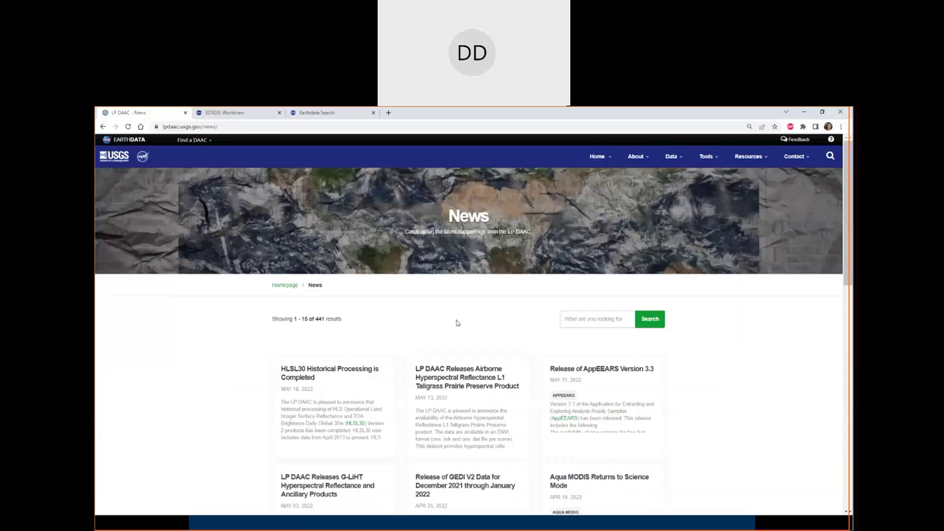
pyautogui.scroll(-1, 456, 322)
pyautogui.click(580, 280)
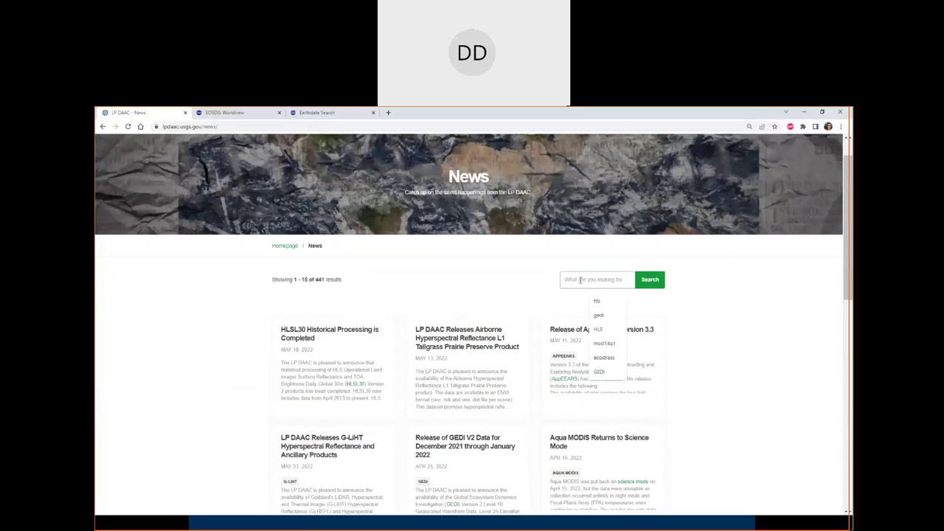
pyautogui.write('HLS')
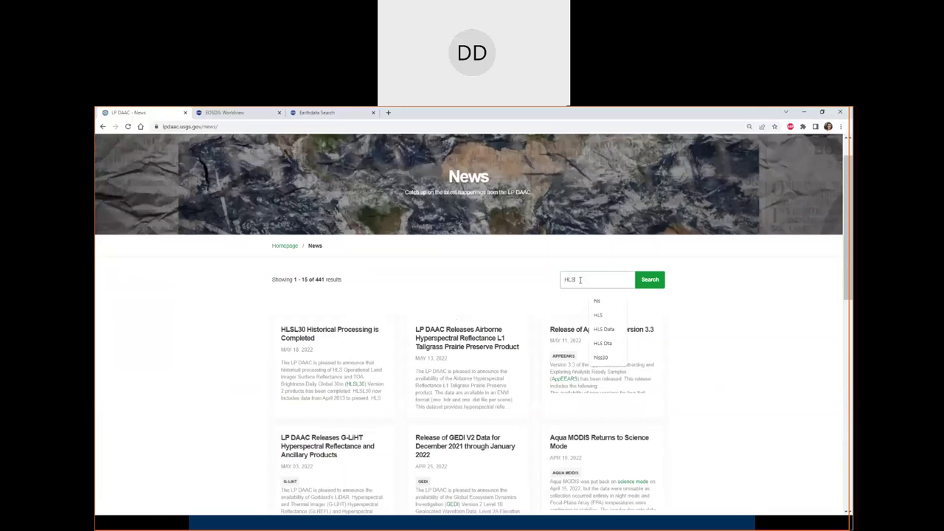
pyautogui.press('Return')
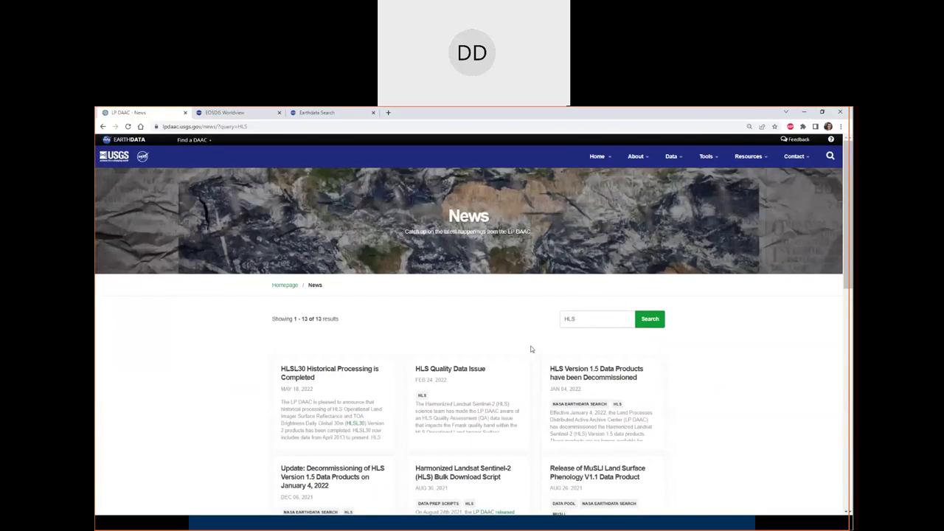
pyautogui.scroll(-2, 530, 349)
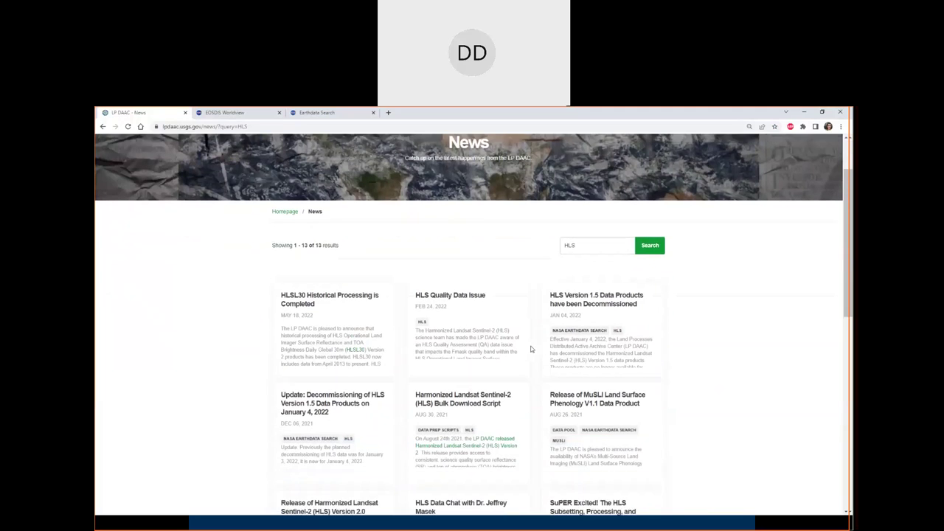
# Step: From Get Started with Data, go to the HLS mission in the Collection Overview and open its HLS Overview in a separate tab
pyautogui.scroll(2, 531, 348)
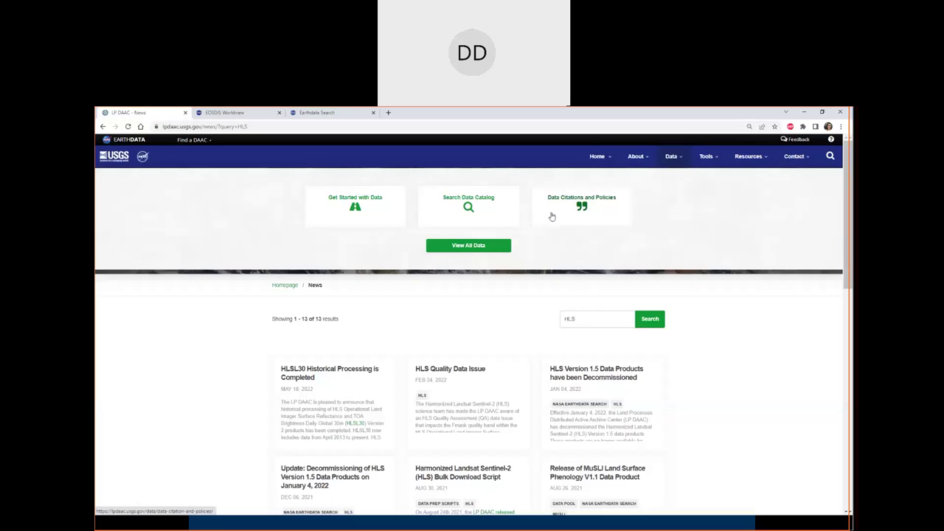
pyautogui.click(355, 206)
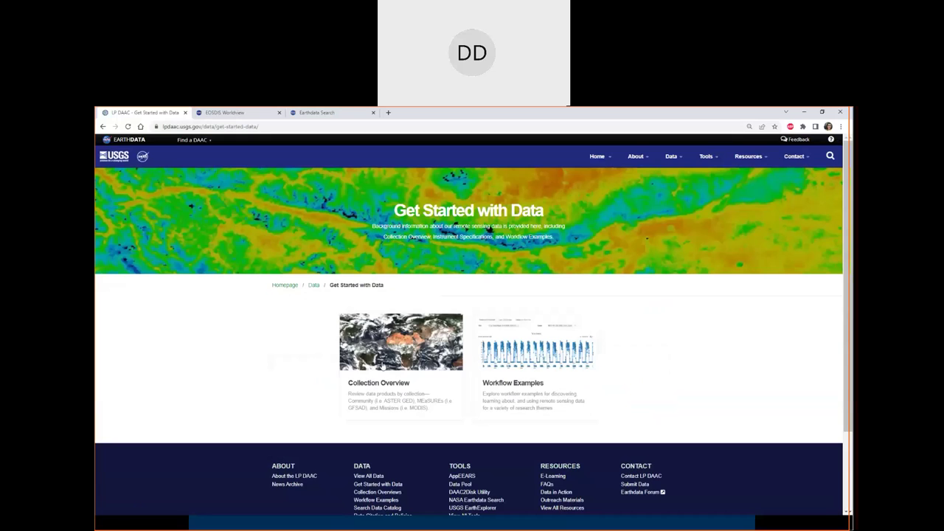
pyautogui.click(381, 364)
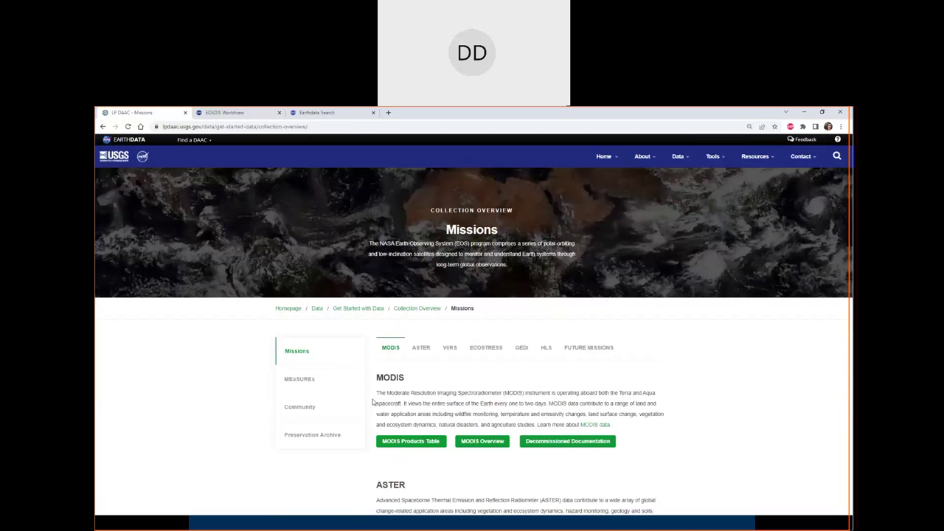
pyautogui.click(545, 350)
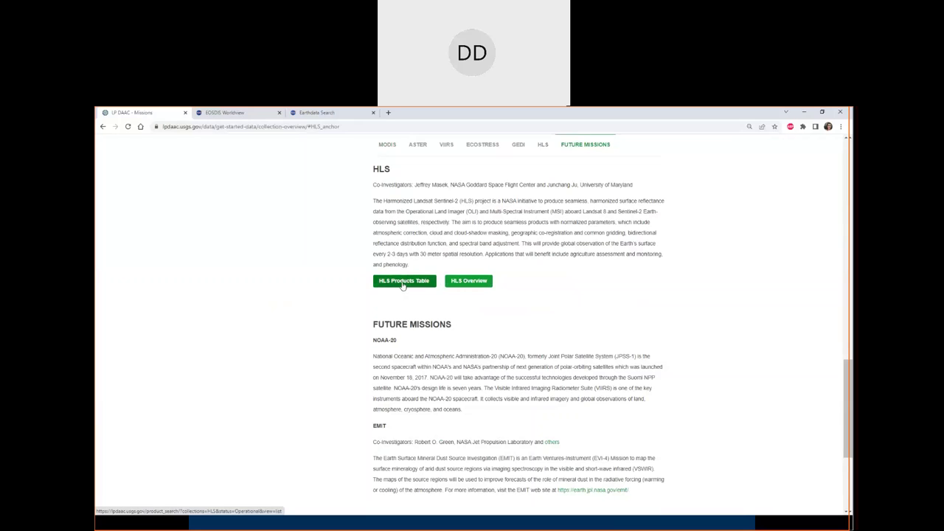
pyautogui.middleClick(487, 285)
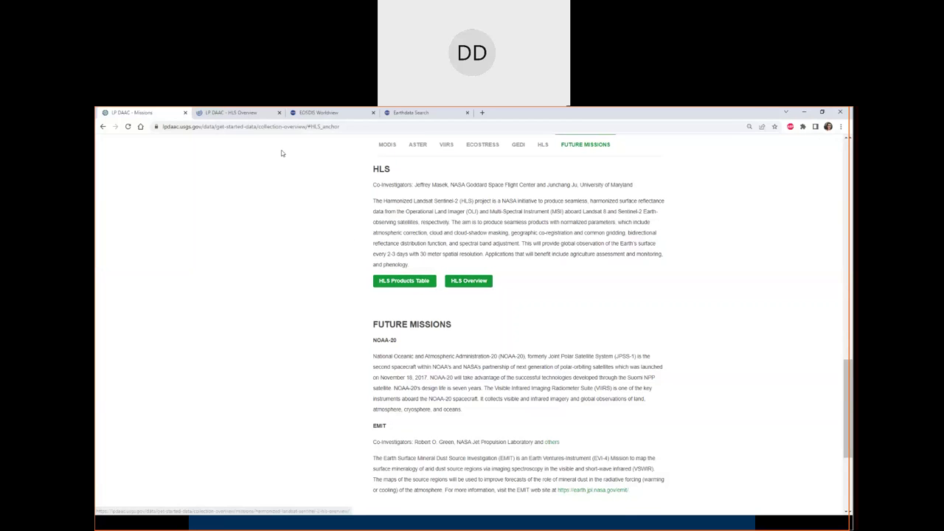
pyautogui.click(258, 114)
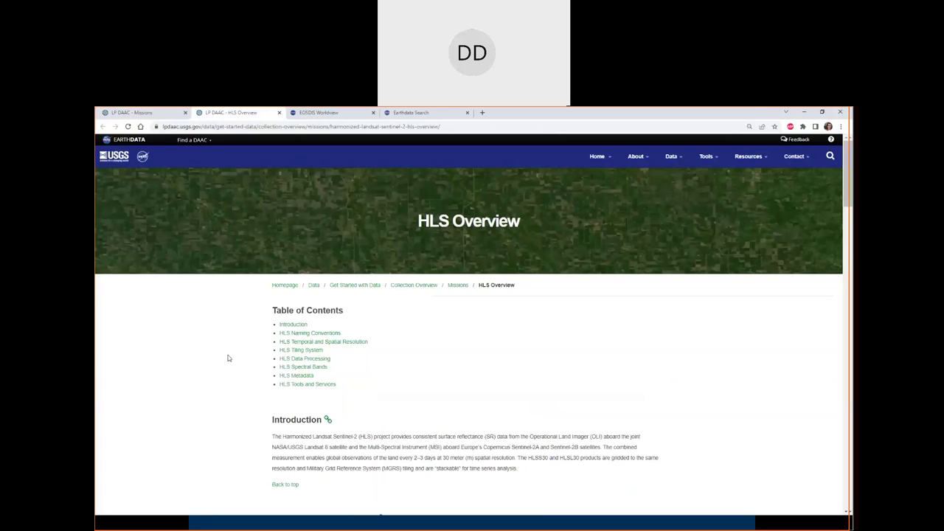
# Step: Examine the HLS Overview from naming conventions and tiling system to spectral bands, metadata and tools, and close its tab
pyautogui.scroll(-1, 224, 358)
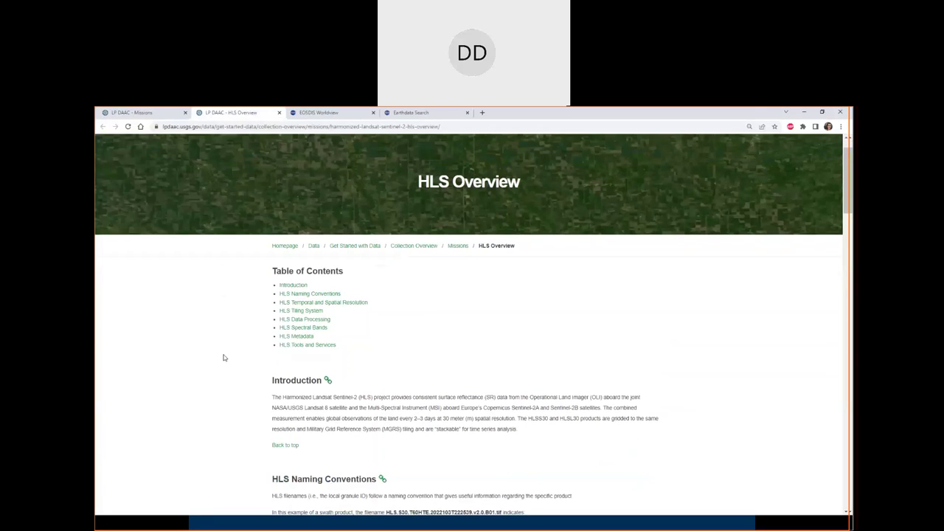
pyautogui.scroll(-2, 225, 358)
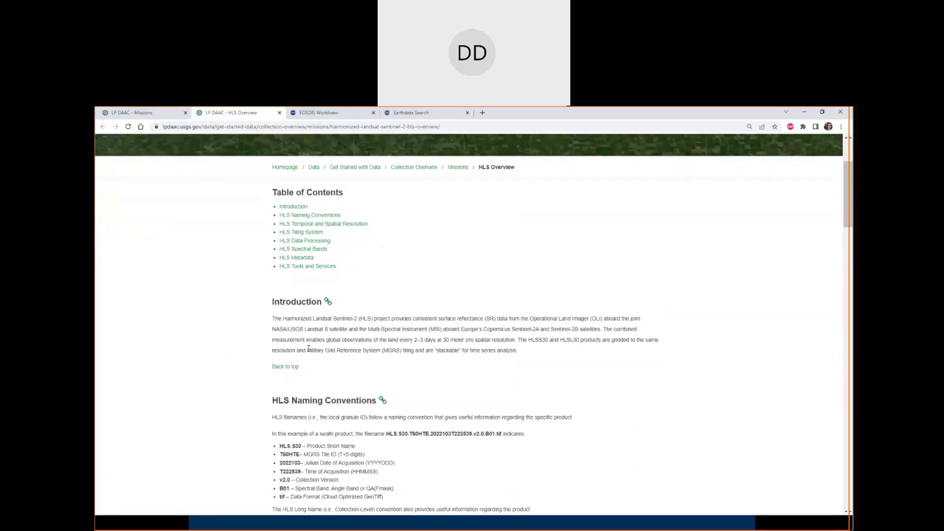
pyautogui.scroll(-3, 308, 349)
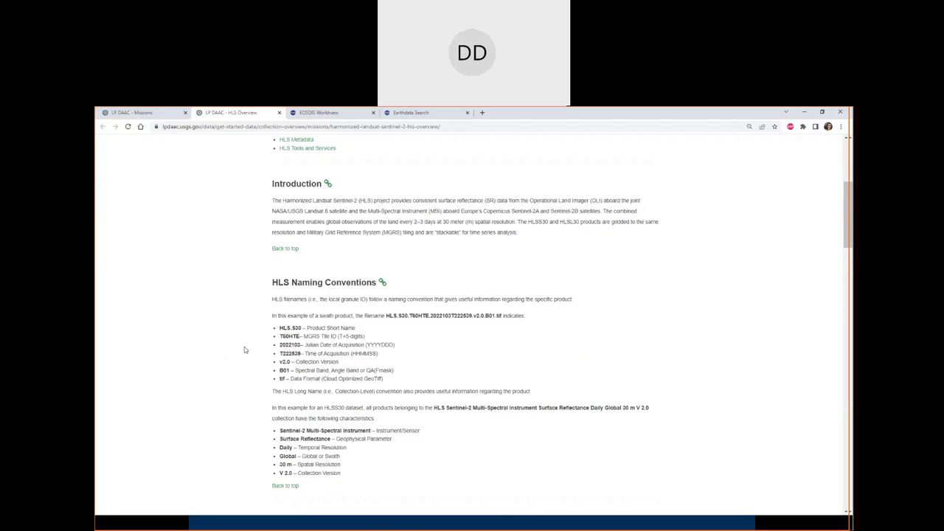
pyautogui.scroll(-1, 239, 347)
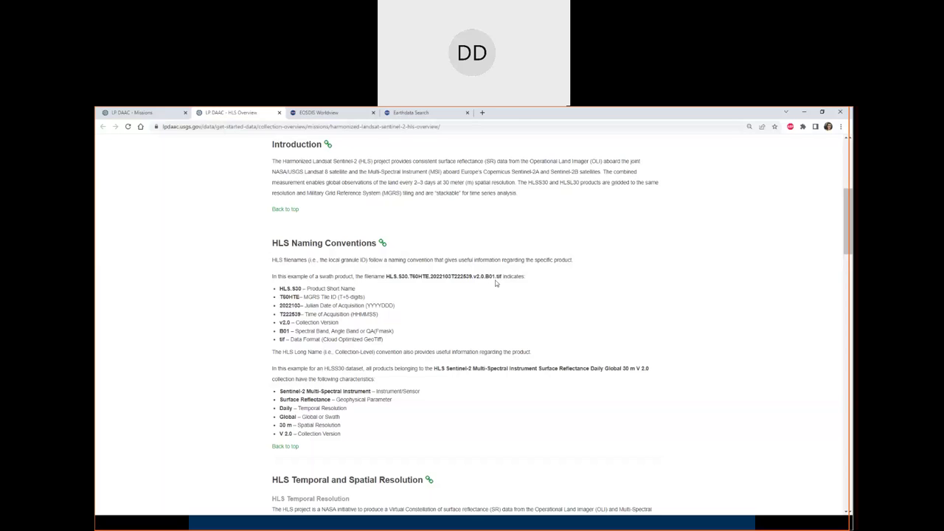
pyautogui.scroll(-3, 427, 317)
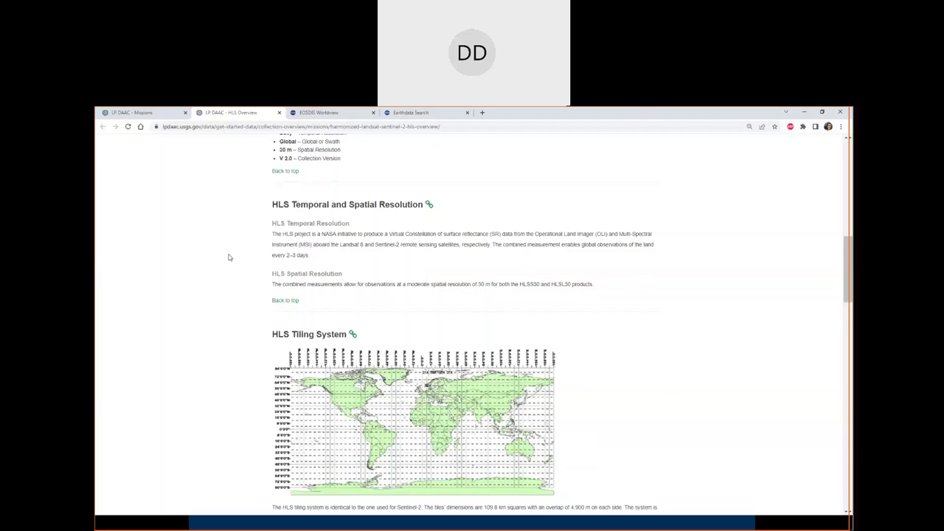
pyautogui.scroll(-2, 222, 275)
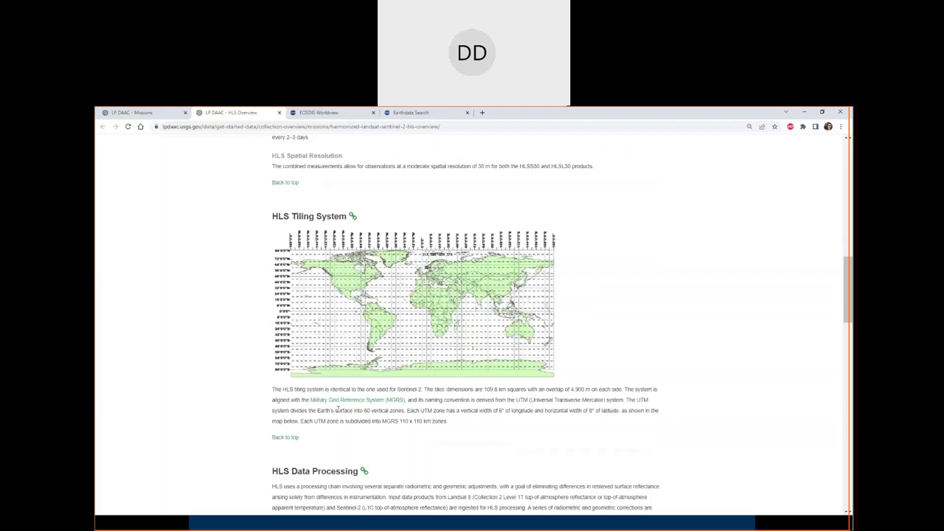
pyautogui.scroll(-5, 248, 343)
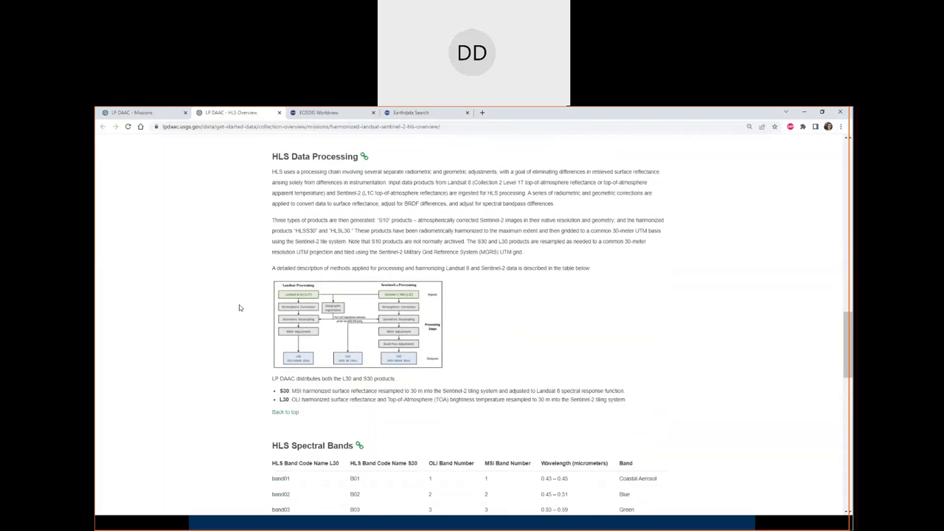
pyautogui.scroll(-4, 239, 308)
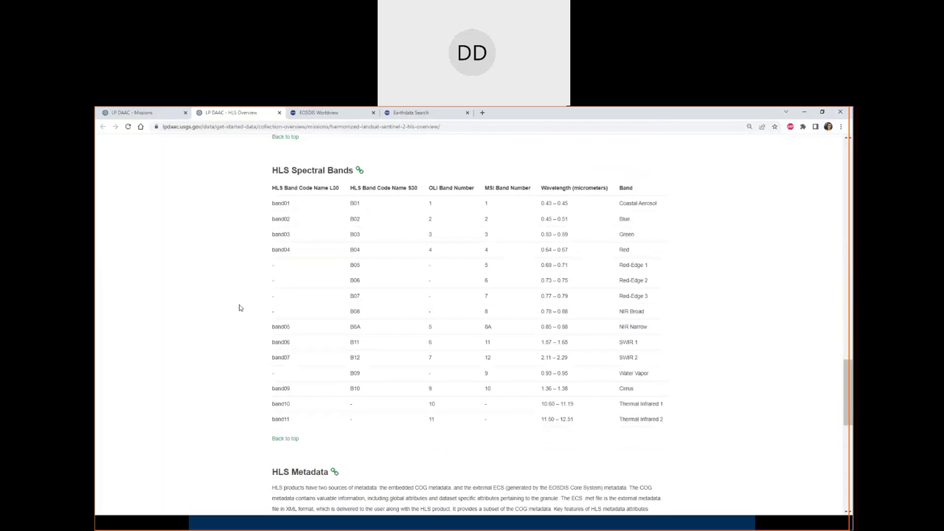
pyautogui.scroll(-3, 239, 307)
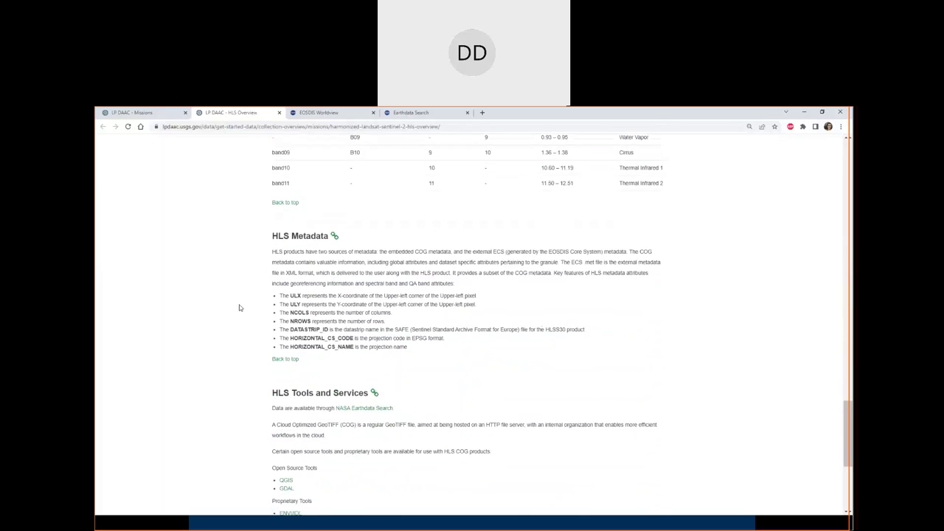
pyautogui.scroll(-2, 239, 307)
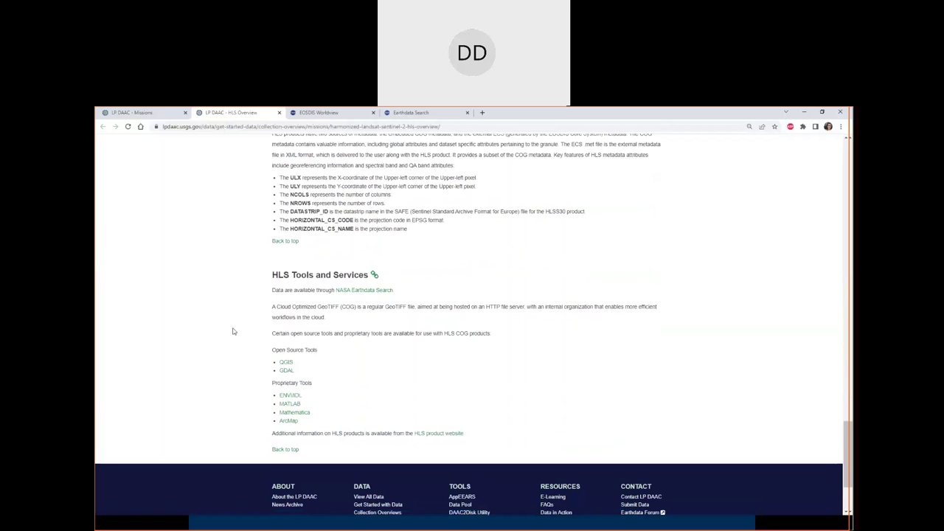
pyautogui.scroll(12, 233, 331)
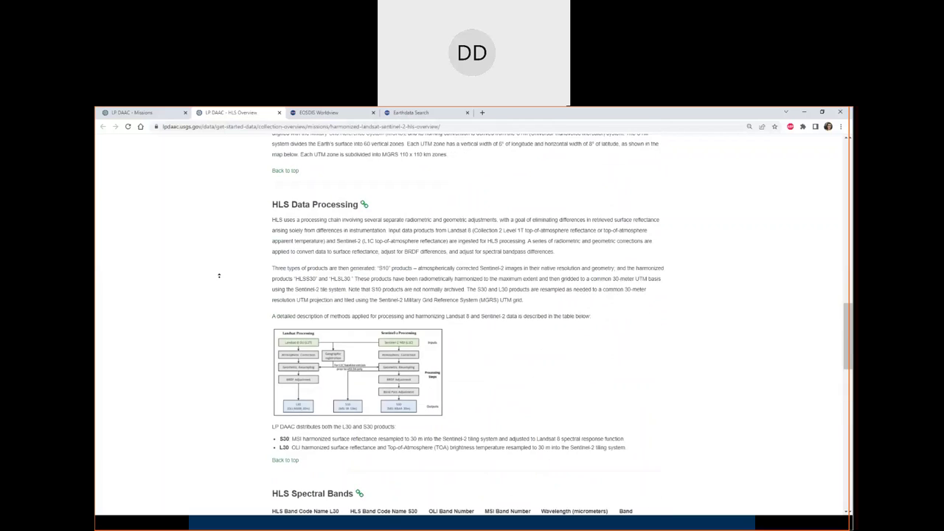
pyautogui.scroll(12, 218, 276)
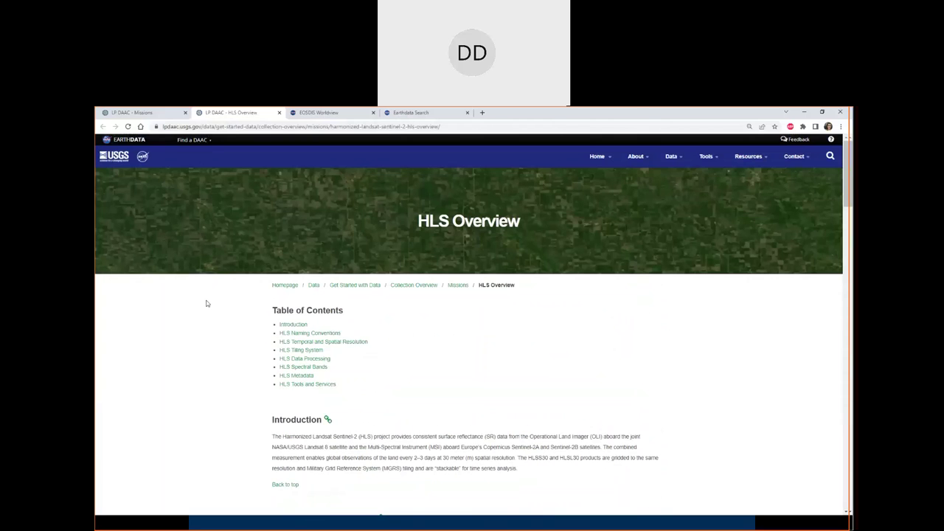
pyautogui.middleClick(212, 115)
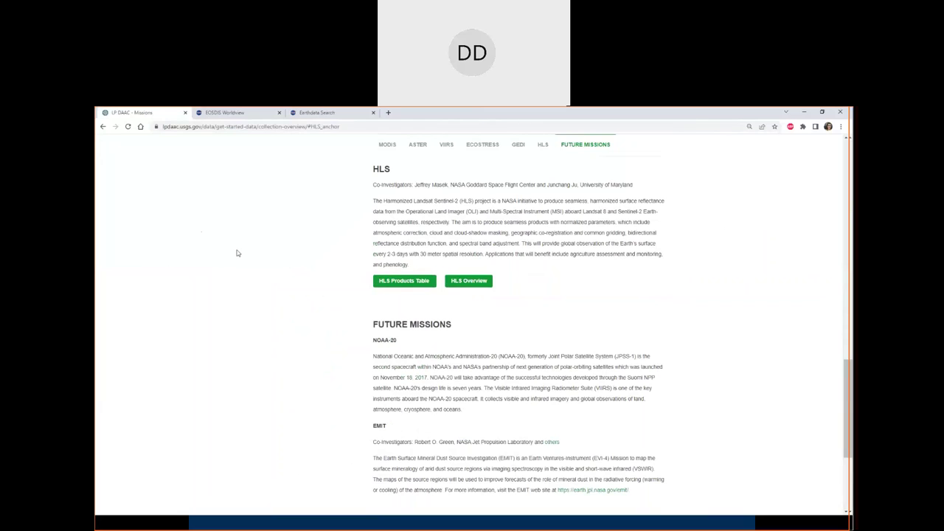
# Step: Open the HLS Products Table in the data catalog and check the Spatial Resolution filter's options
pyautogui.click(393, 288)
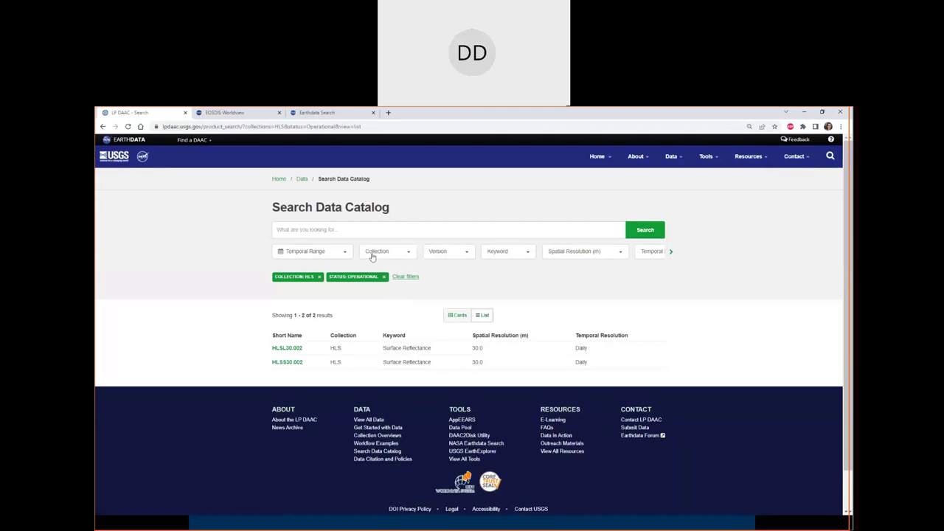
pyautogui.click(669, 157)
pyautogui.click(592, 254)
pyautogui.click(591, 252)
# Step: Show the catalog results as cards and list the associated tools for HLSL30 v002
pyautogui.click(461, 318)
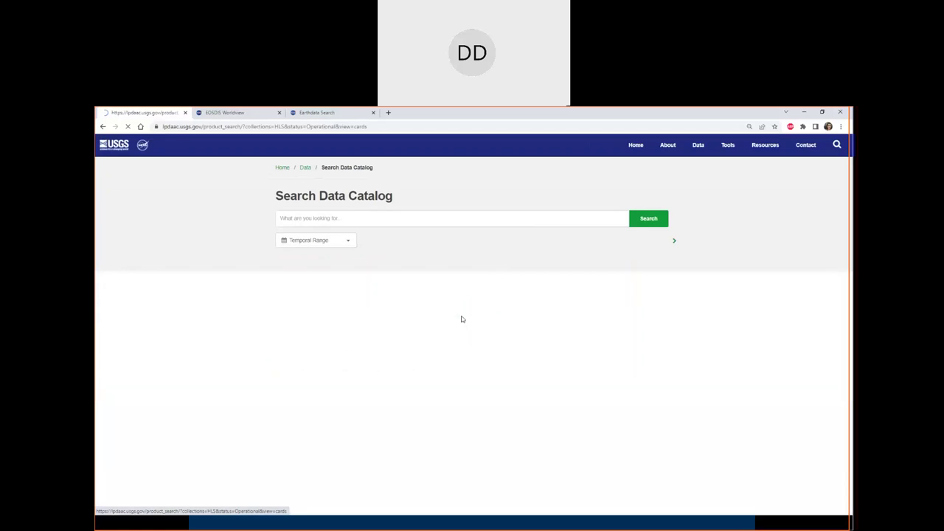
pyautogui.scroll(-1, 223, 360)
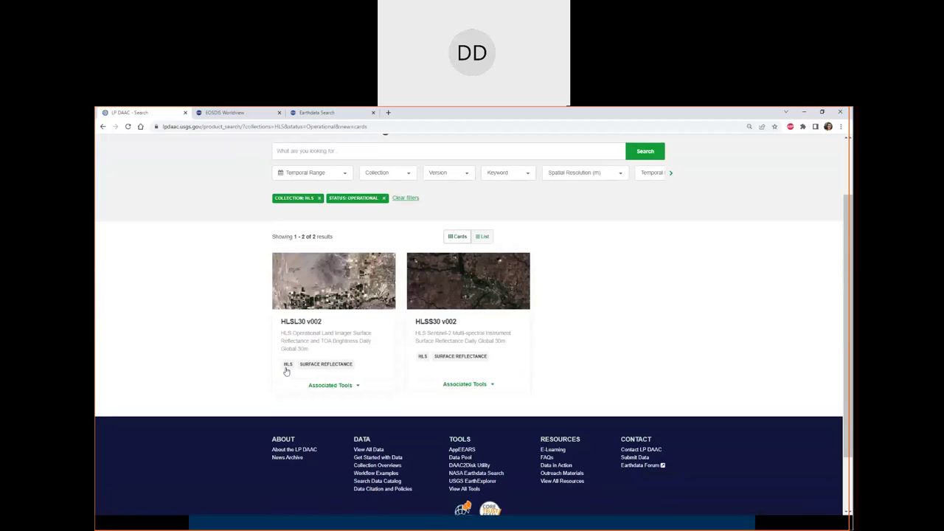
pyautogui.click(343, 385)
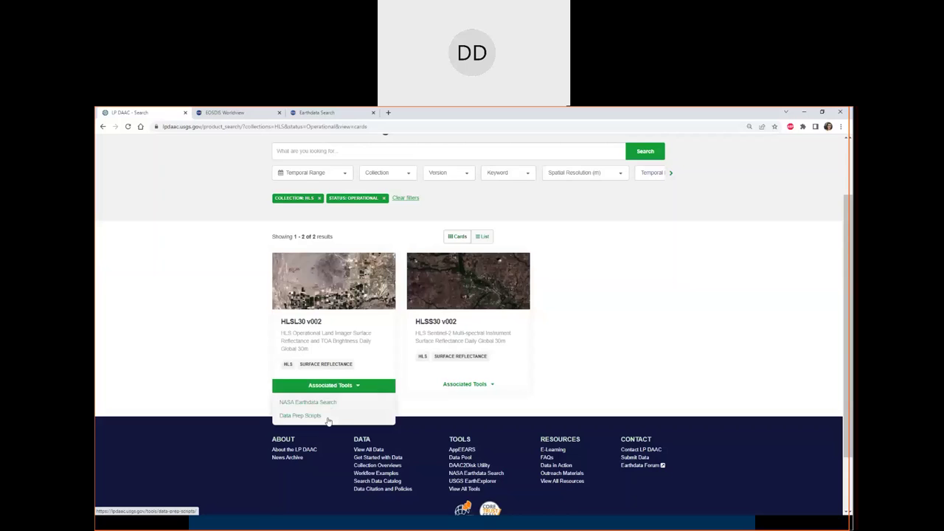
# Step: Open the HLSL30 v002 product page and bring up its list of documentation
pyautogui.click(327, 295)
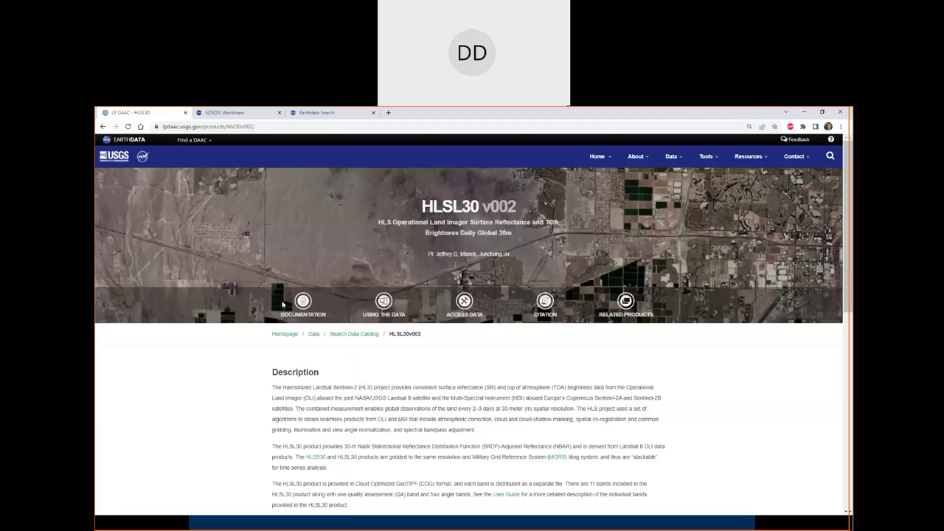
pyautogui.click(319, 315)
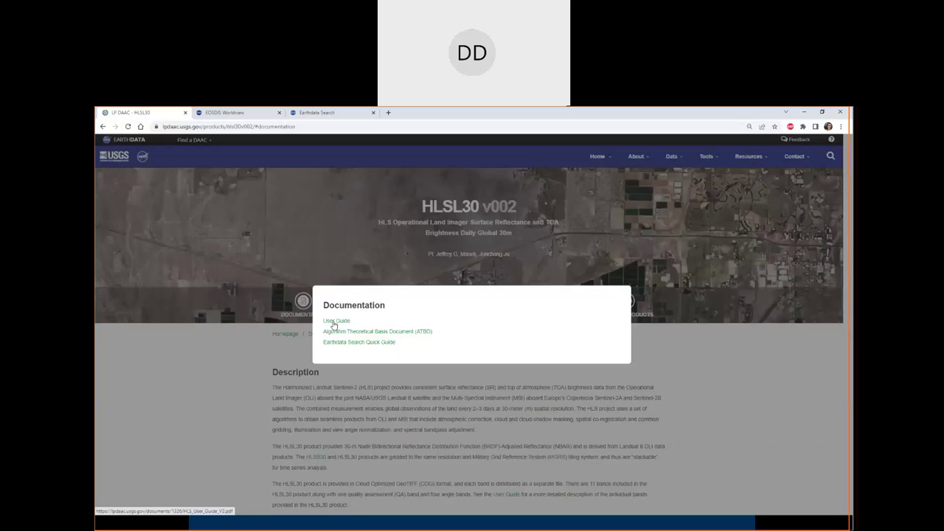
# Step: Close the documentation list and review the E-Learning, Data in Action and Publications resources for using the HLSL30 v002 data
pyautogui.click(240, 359)
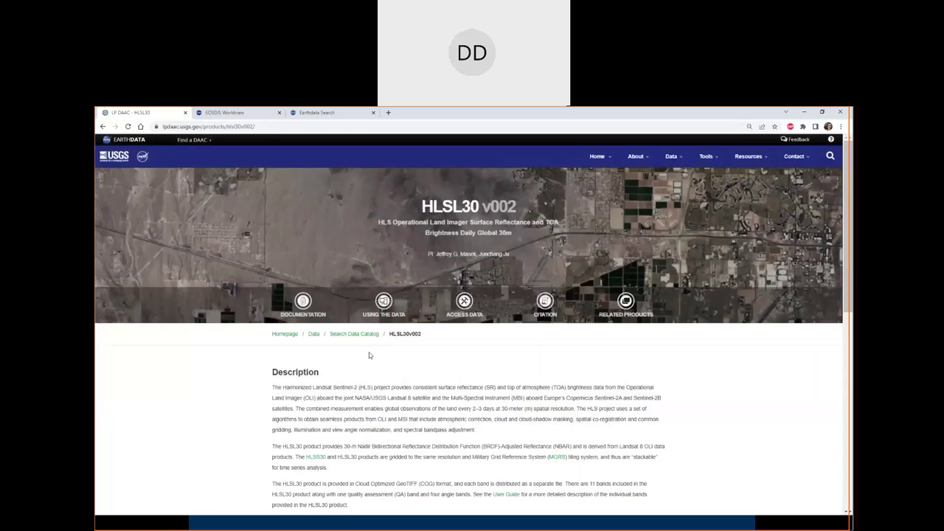
pyautogui.click(385, 317)
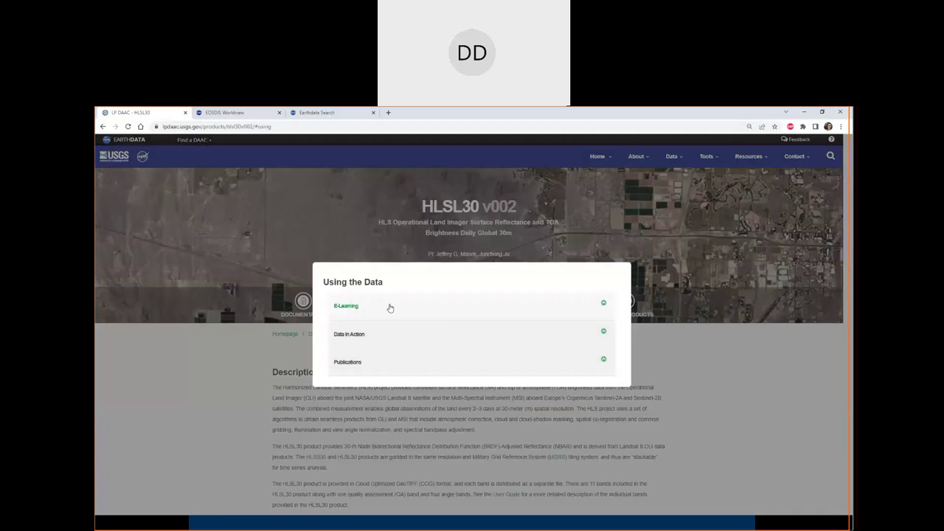
pyautogui.click(390, 307)
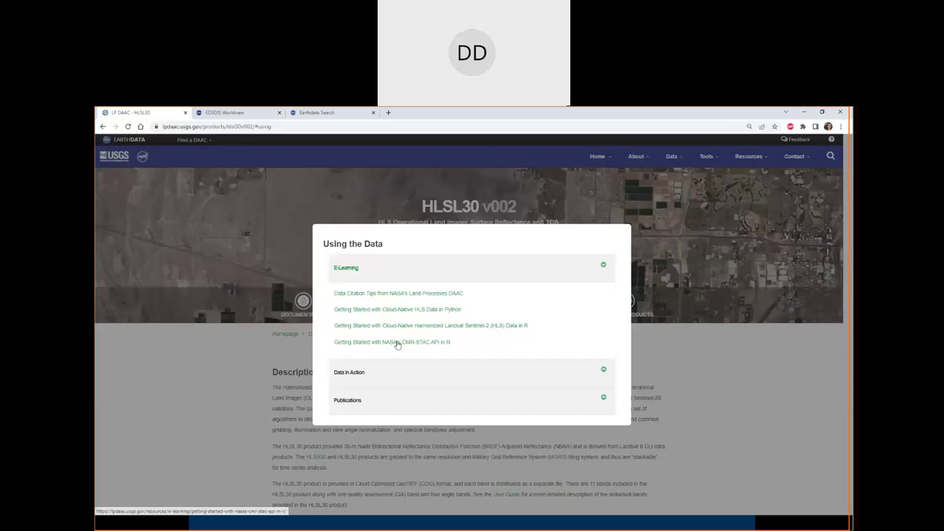
pyautogui.click(393, 371)
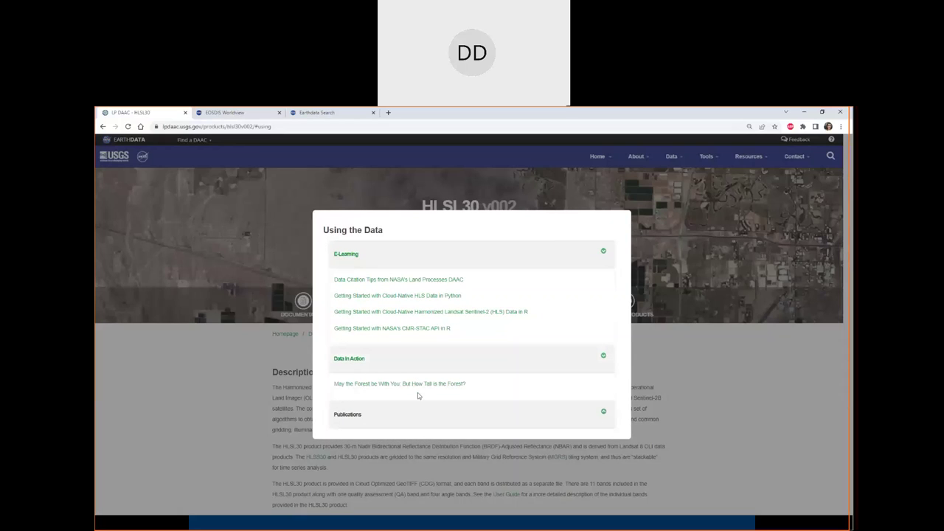
pyautogui.click(396, 413)
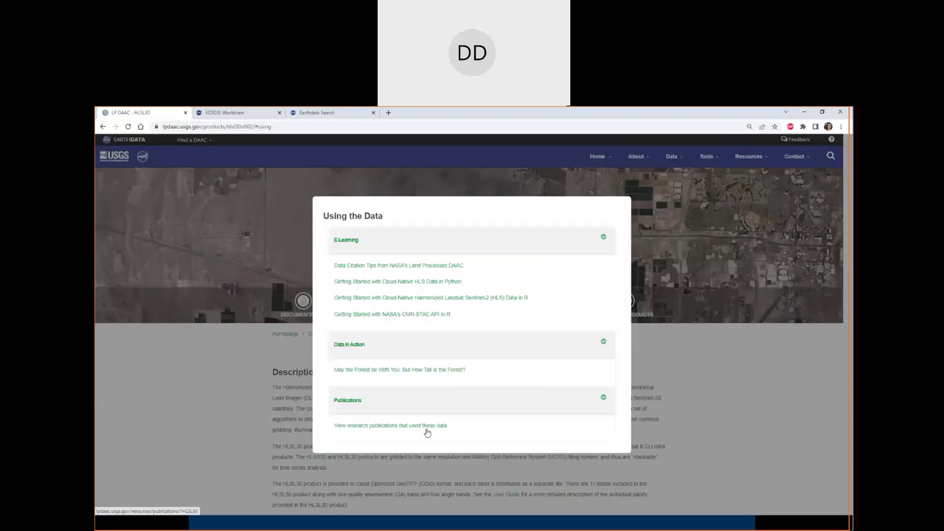
pyautogui.click(658, 410)
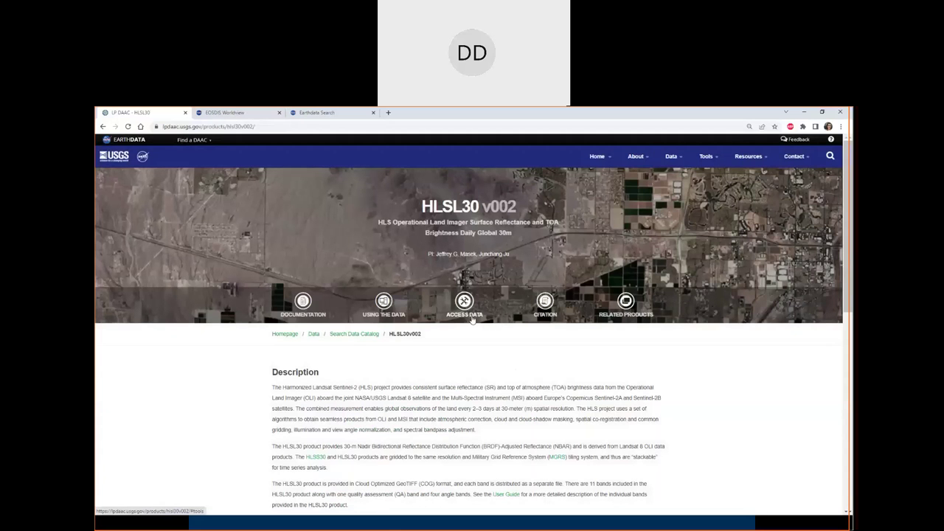
# Step: Check the data access tools for HLSL30 v002 and display the product's citation in Chicago style
pyautogui.click(472, 319)
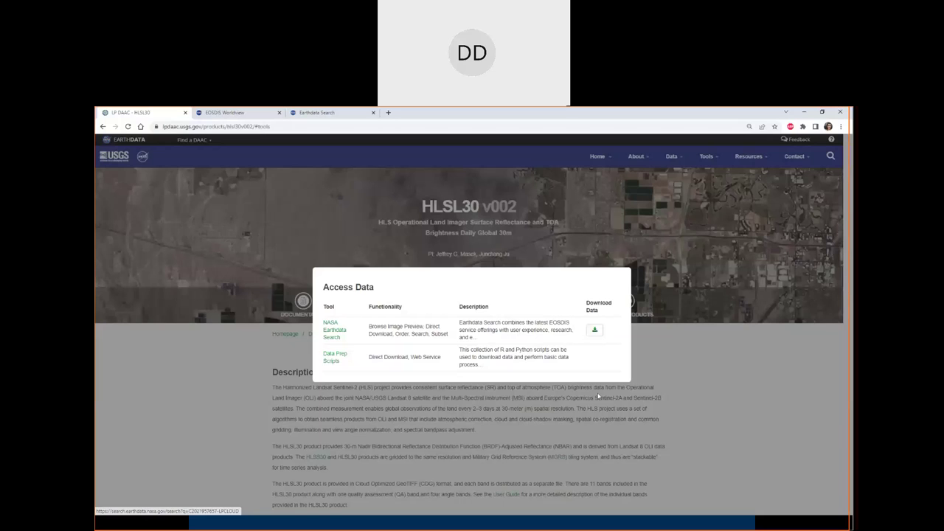
pyautogui.click(591, 403)
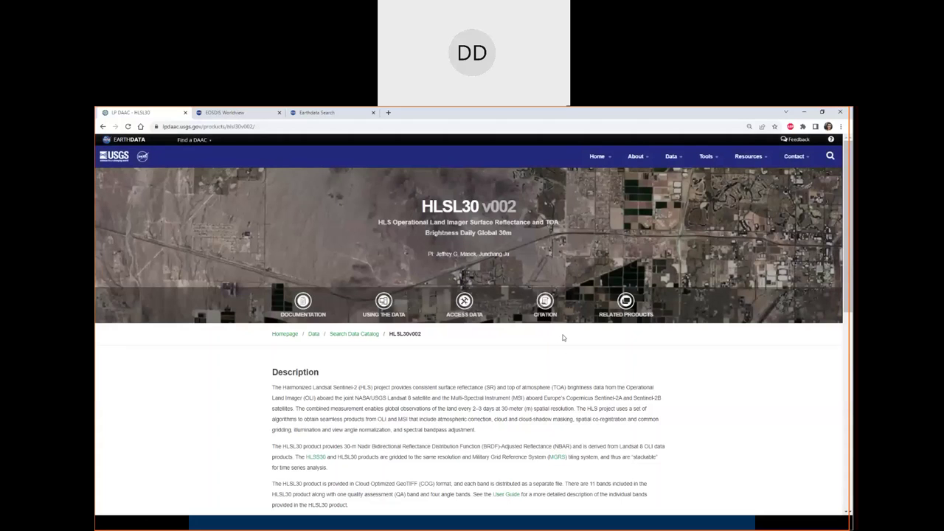
pyautogui.click(546, 308)
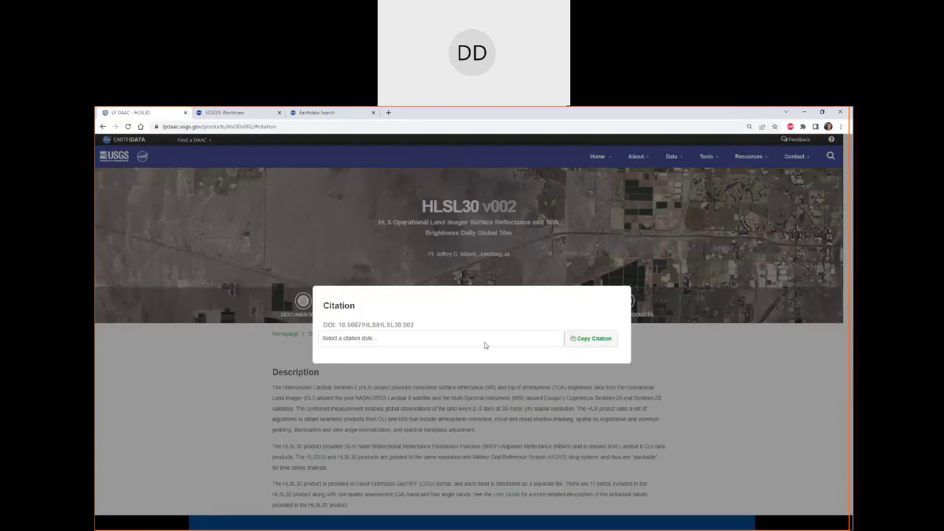
pyautogui.click(374, 340)
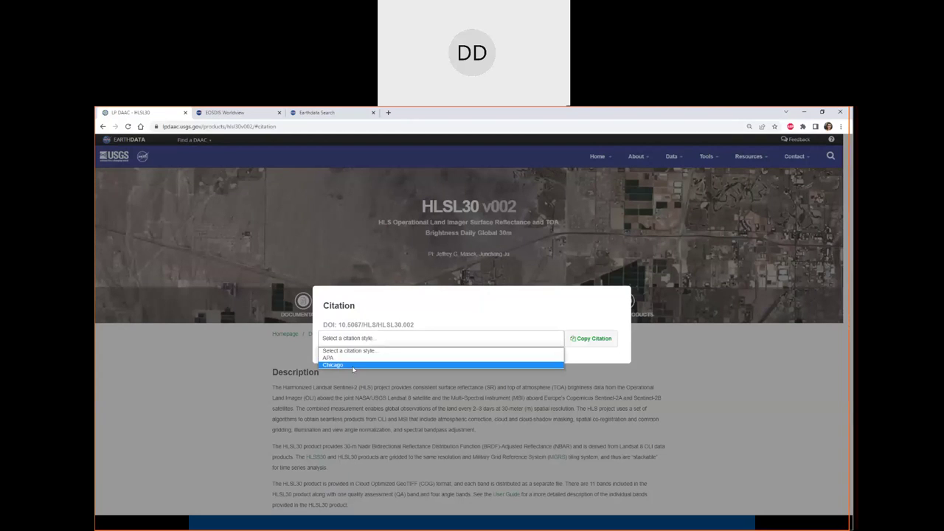
pyautogui.click(354, 368)
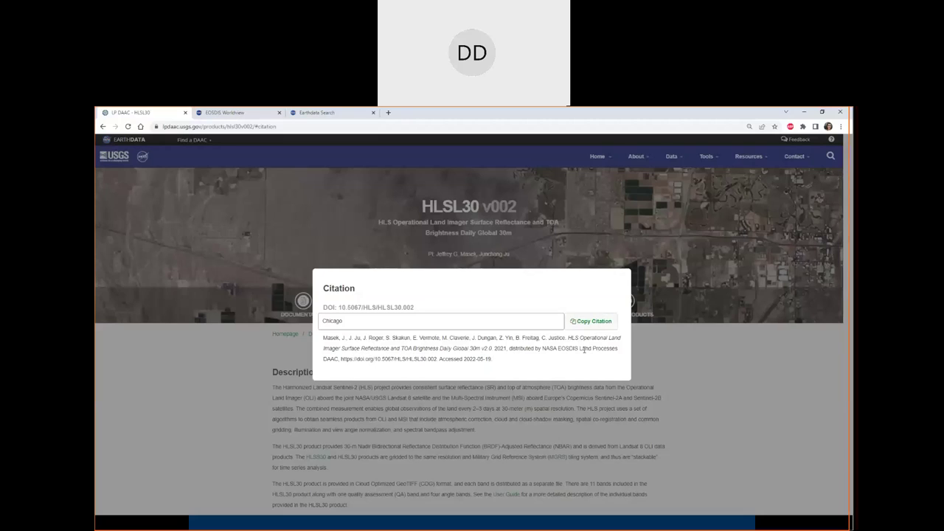
pyautogui.click(671, 356)
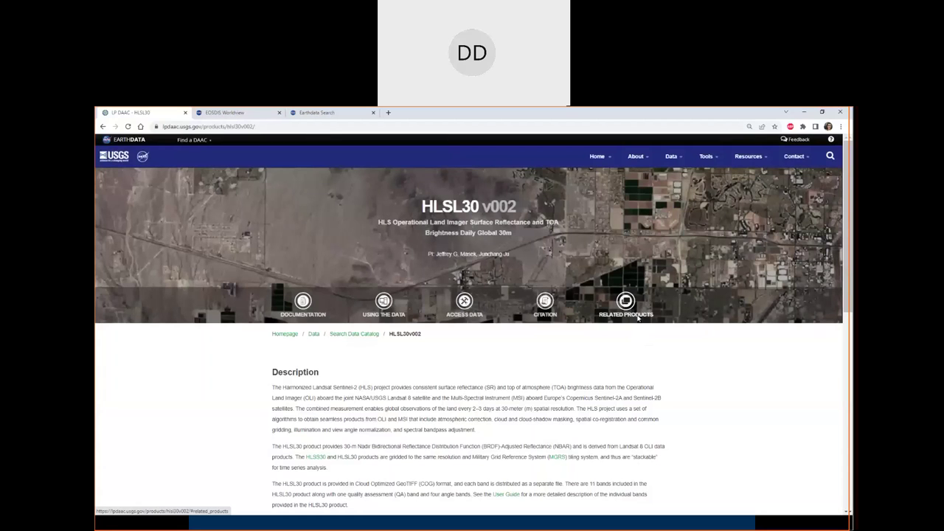
# Step: Open the data products related to HLSL30 v002 in a separate tab, view them and return to the product page
pyautogui.click(638, 317)
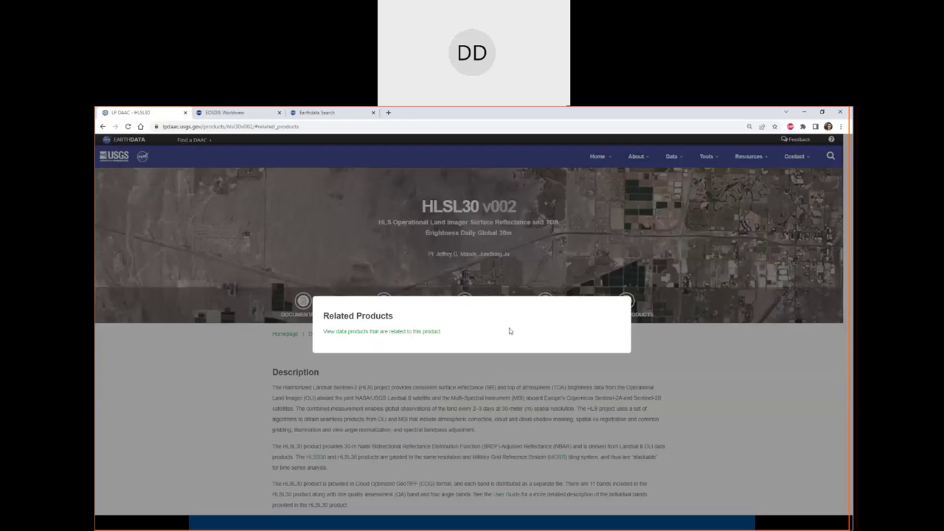
pyautogui.keyDown('ctrl'); pyautogui.click(428, 333); pyautogui.keyUp('ctrl')
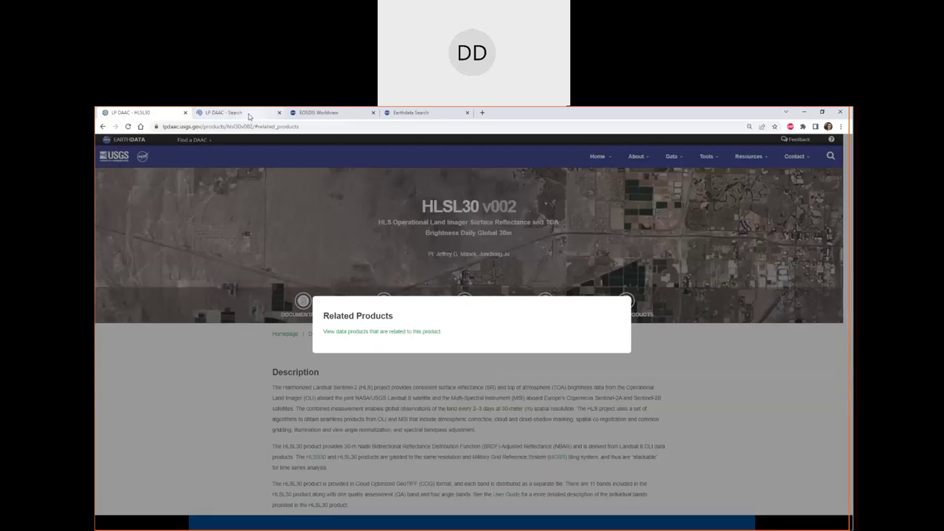
pyautogui.click(244, 113)
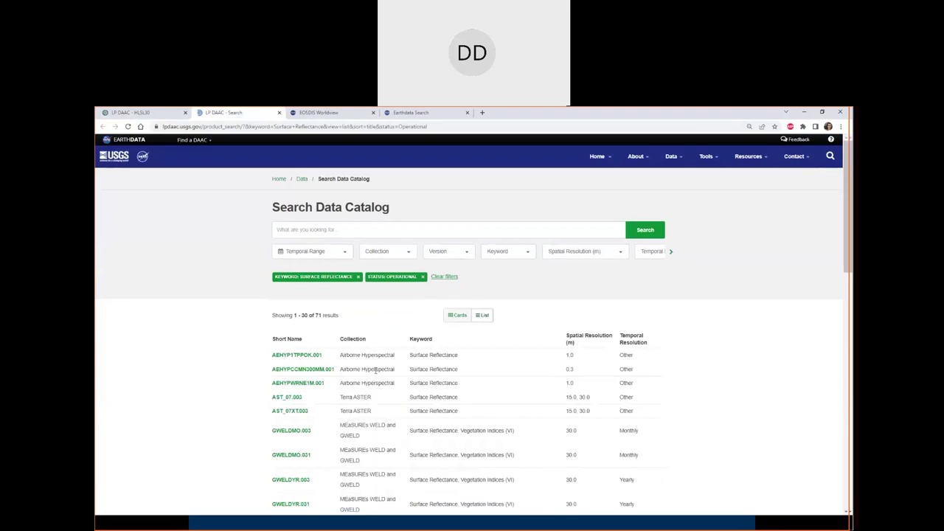
pyautogui.click(160, 114)
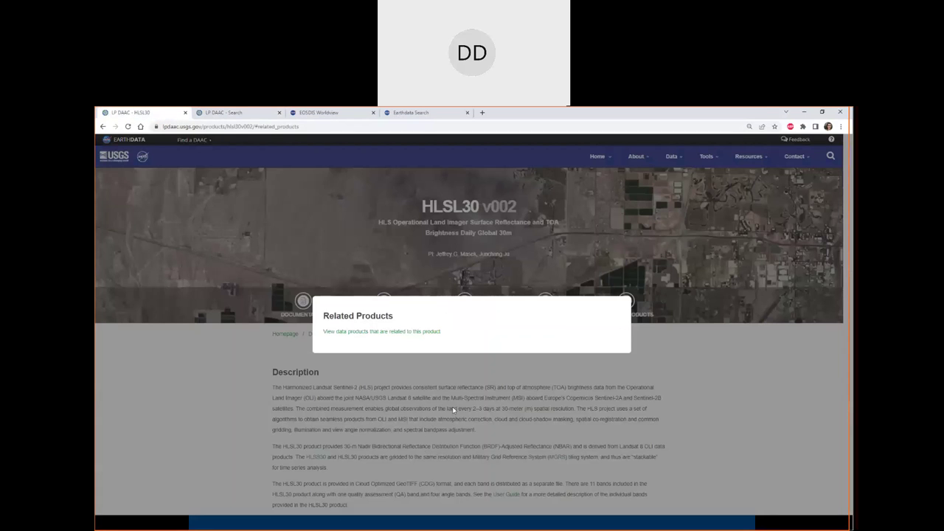
pyautogui.click(425, 393)
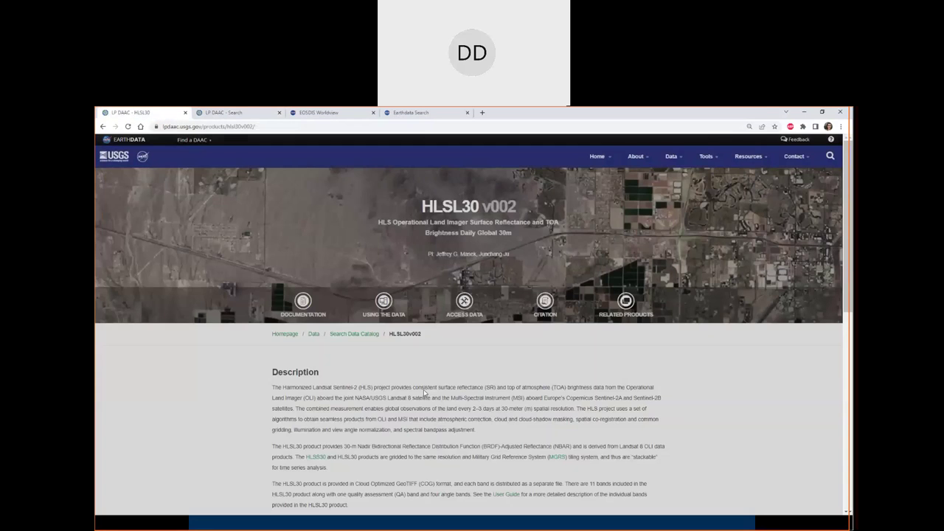
# Step: Expand the HLSL30 characteristics for Improvements/Changes from Previous Versions, Product Maturity, and Collection and Granule, and read their details
pyautogui.scroll(-2, 347, 337)
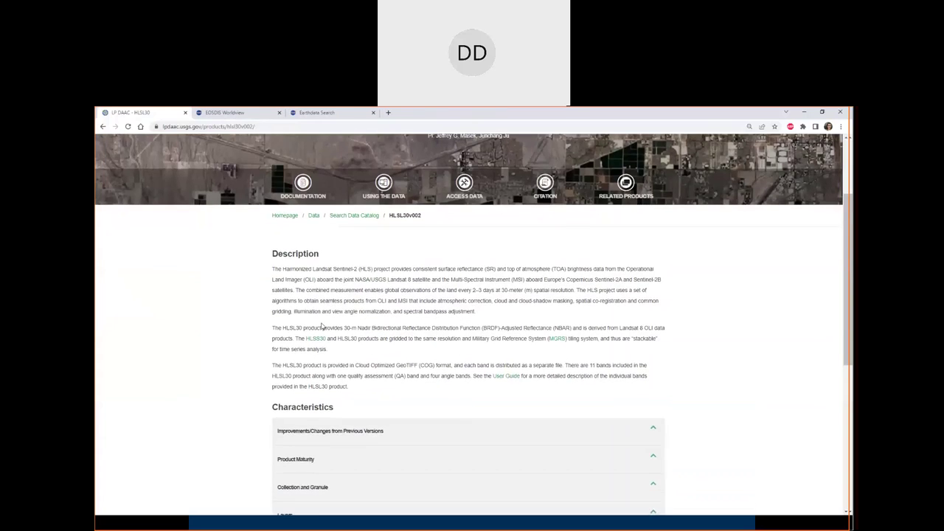
pyautogui.scroll(-3, 317, 317)
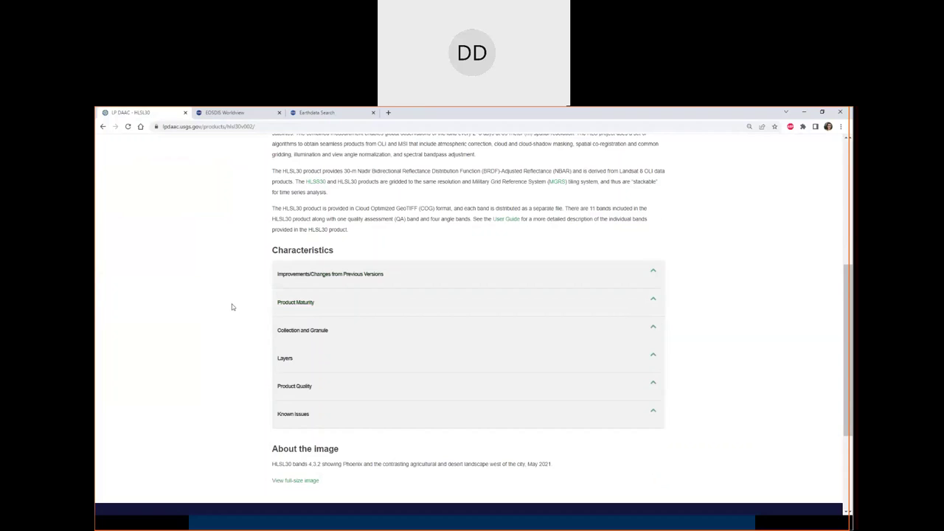
pyautogui.click(340, 276)
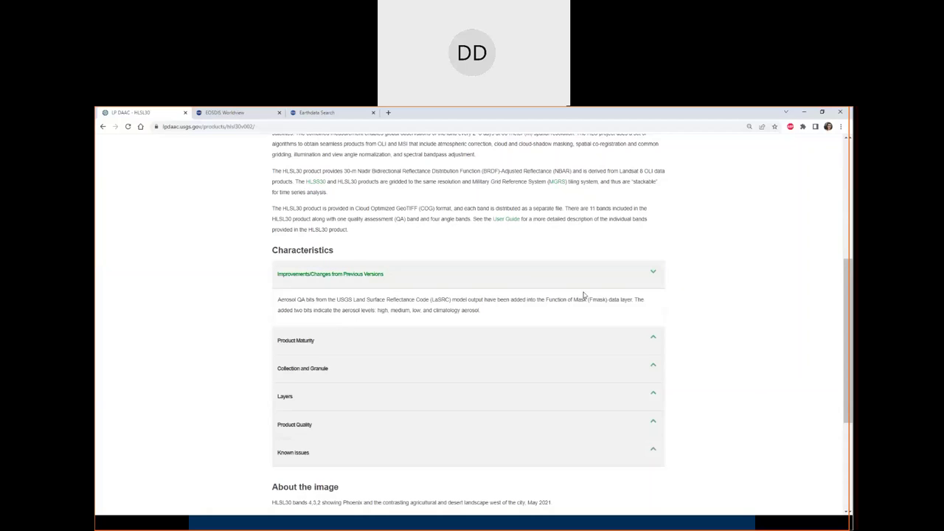
pyautogui.click(416, 347)
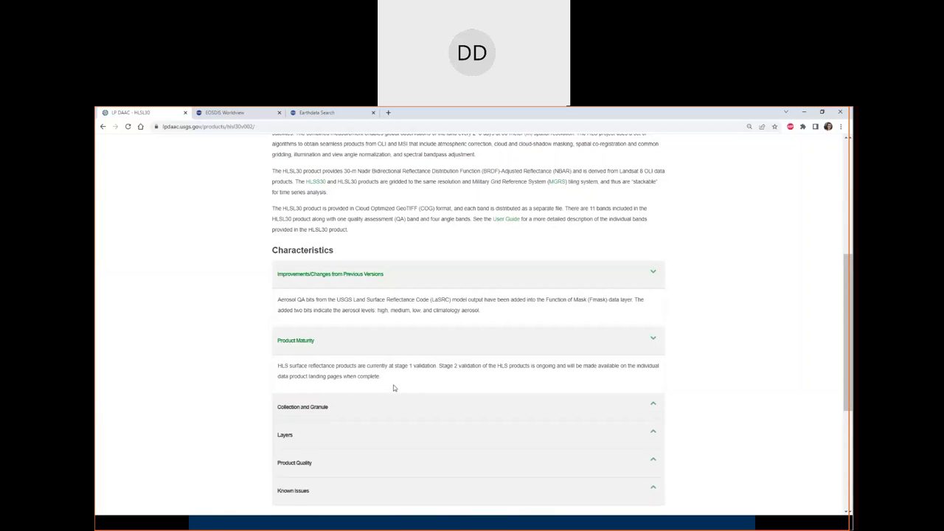
pyautogui.scroll(-1, 397, 374)
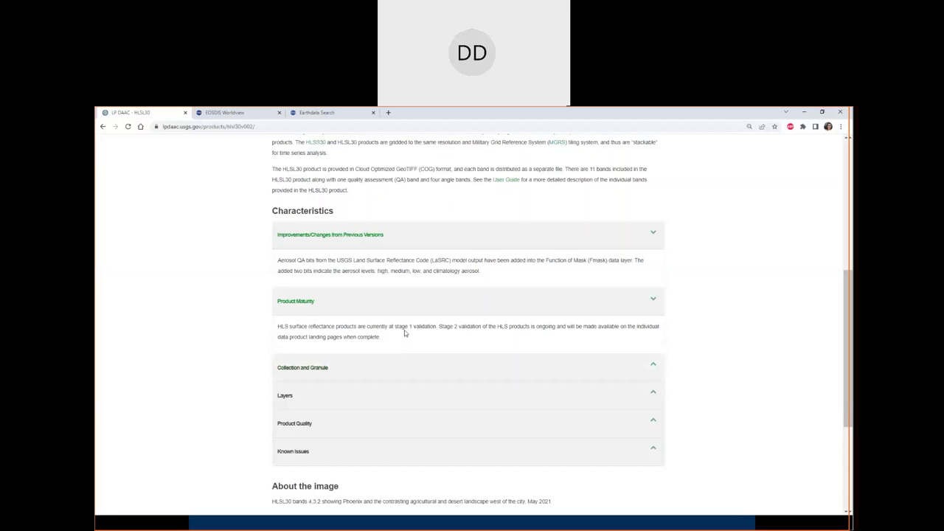
pyautogui.click(380, 366)
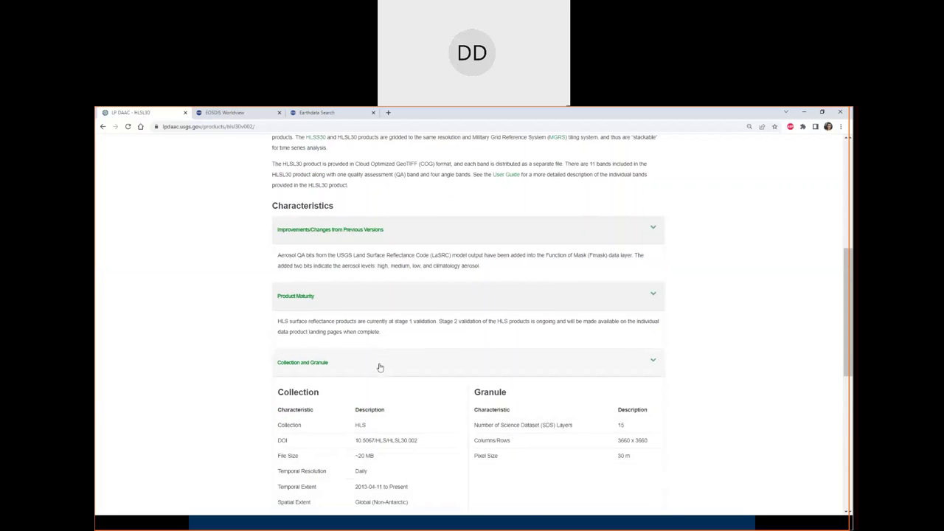
pyautogui.scroll(-4, 380, 366)
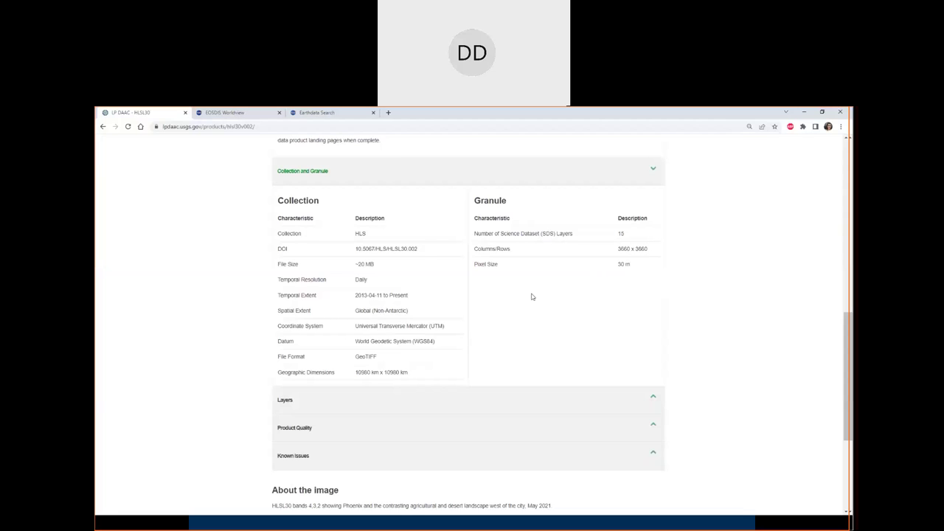
# Step: Expand the Layers characteristics, examine the table from spectral bands to angle layers including scale factors, and collapse it
pyautogui.click(374, 399)
pyautogui.scroll(-2, 237, 367)
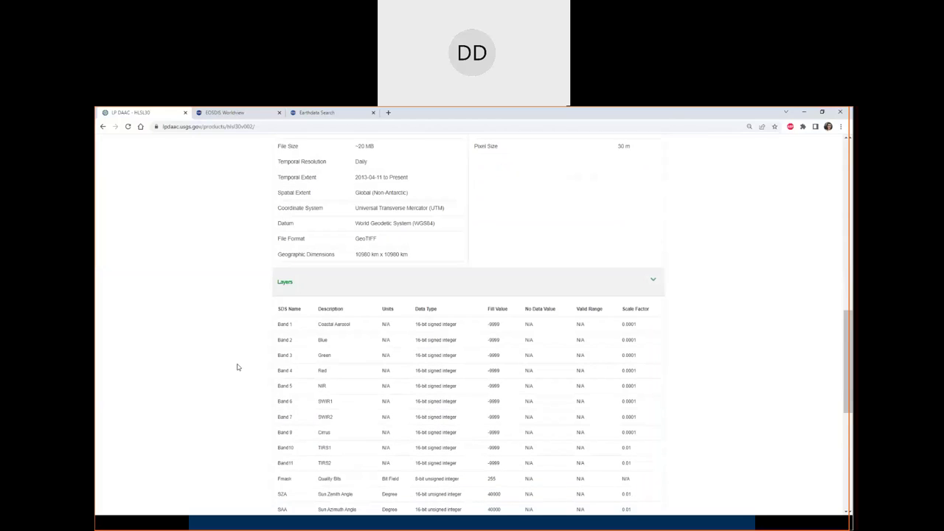
pyautogui.scroll(-2, 237, 366)
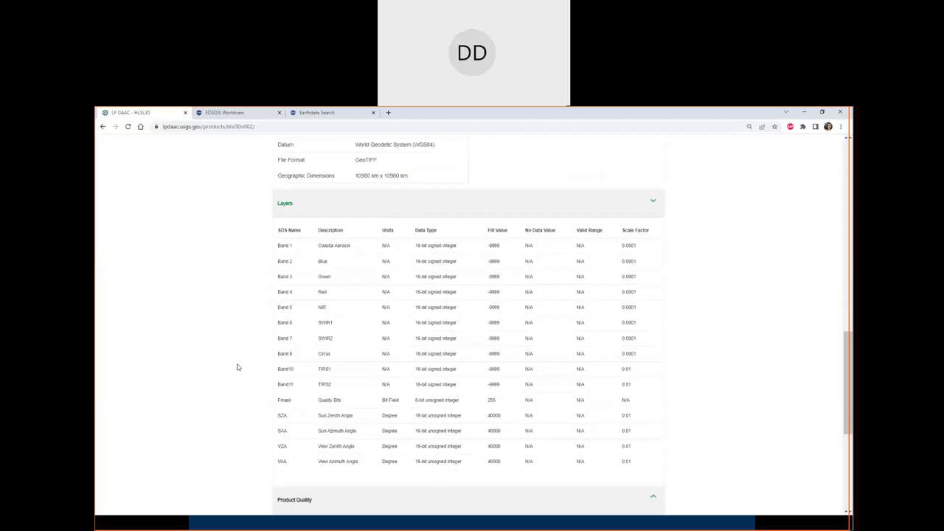
pyautogui.scroll(-1, 237, 366)
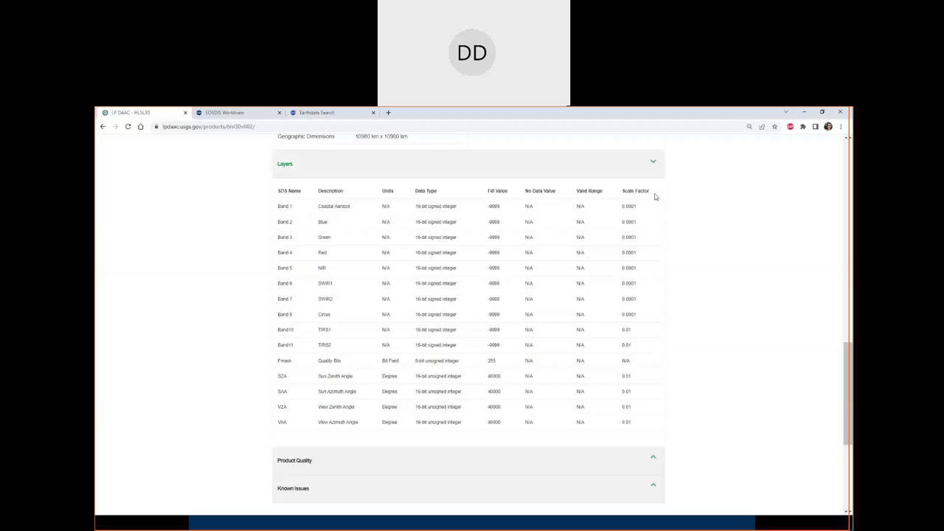
pyautogui.click(622, 169)
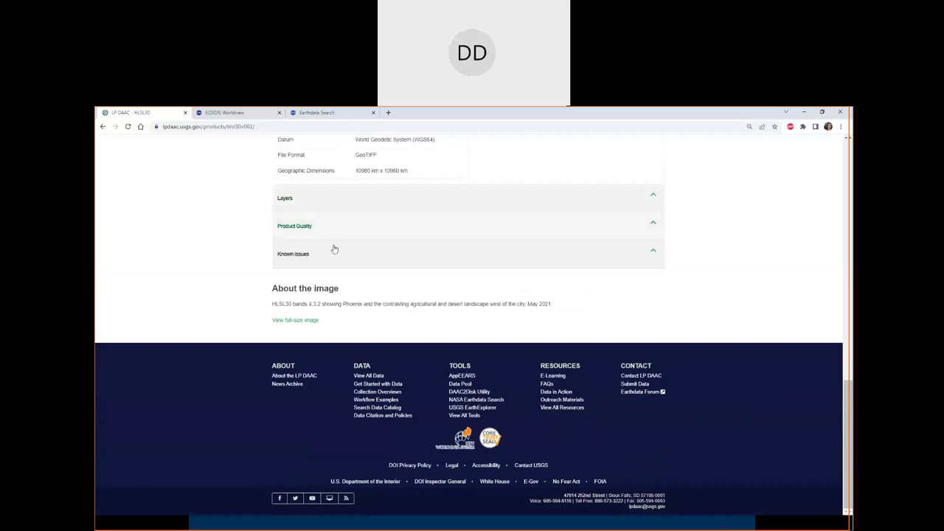
# Step: Expand and read the Product Quality and Known Issues sections, and return to the start of the product page
pyautogui.click(341, 226)
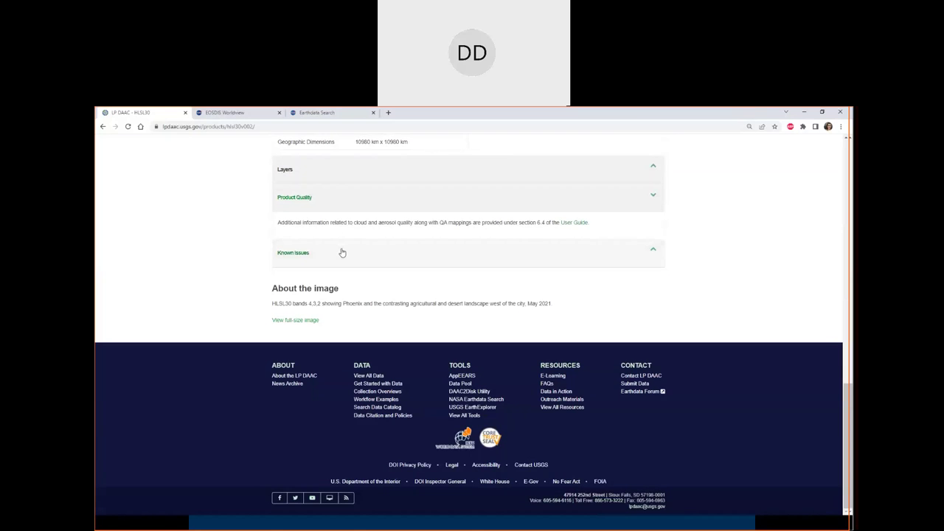
pyautogui.click(342, 253)
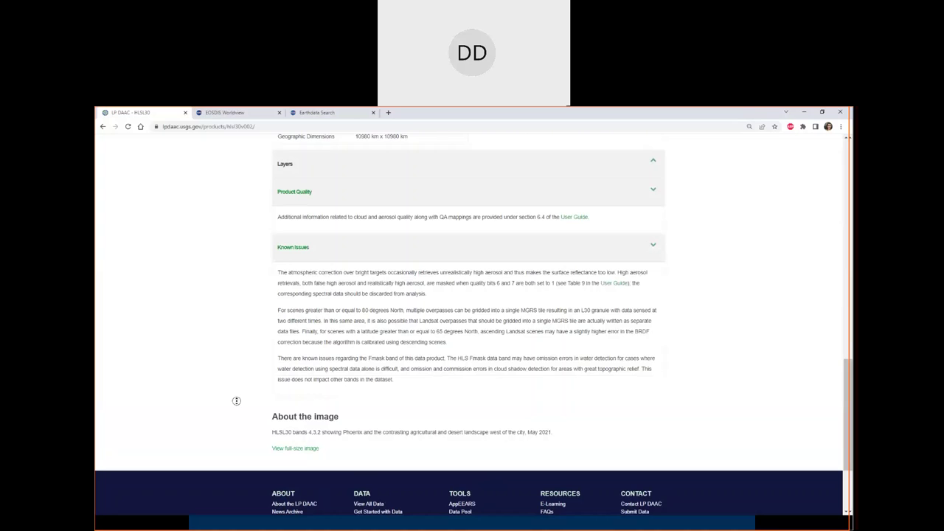
pyautogui.scroll(10, 234, 389)
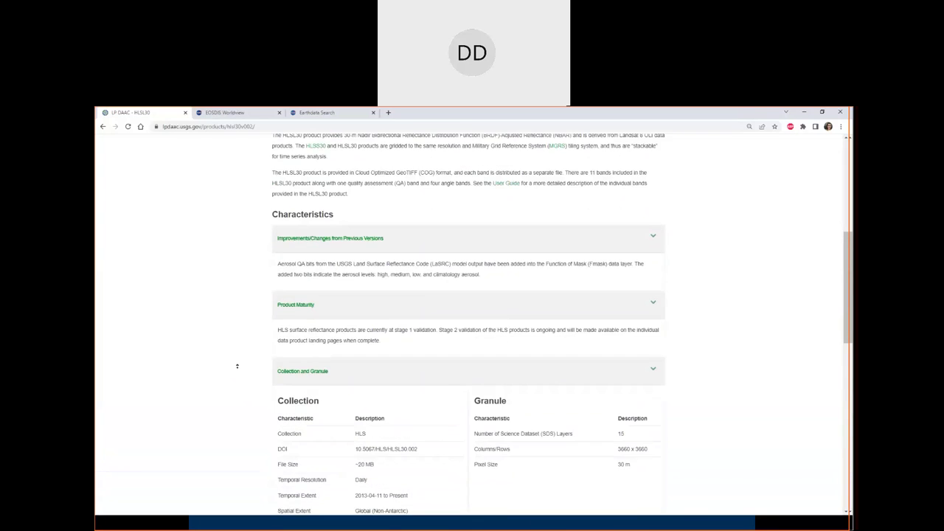
pyautogui.scroll(3, 234, 365)
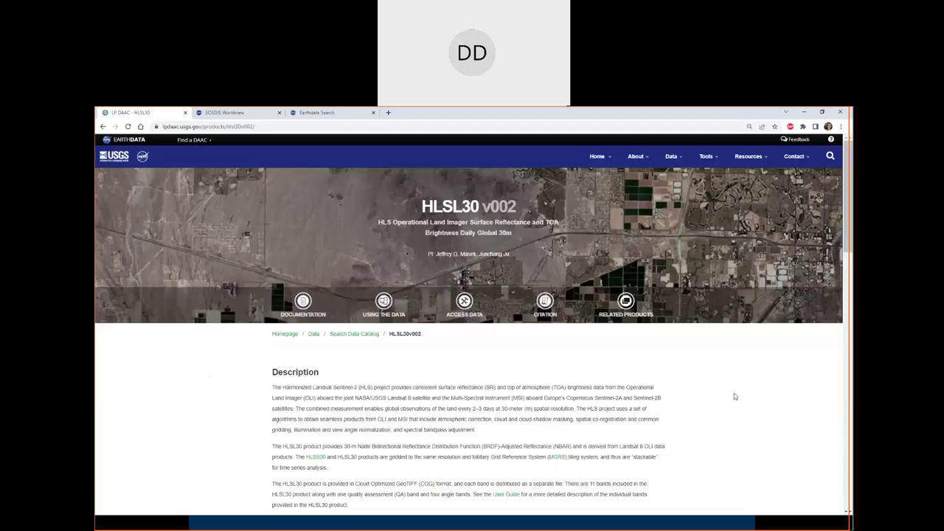
# Step: Open the Data Prep Scripts tool page and look through the listed scripts, including those for Harmonized Landsat and Sentinel-2 (HLS)
pyautogui.click(704, 157)
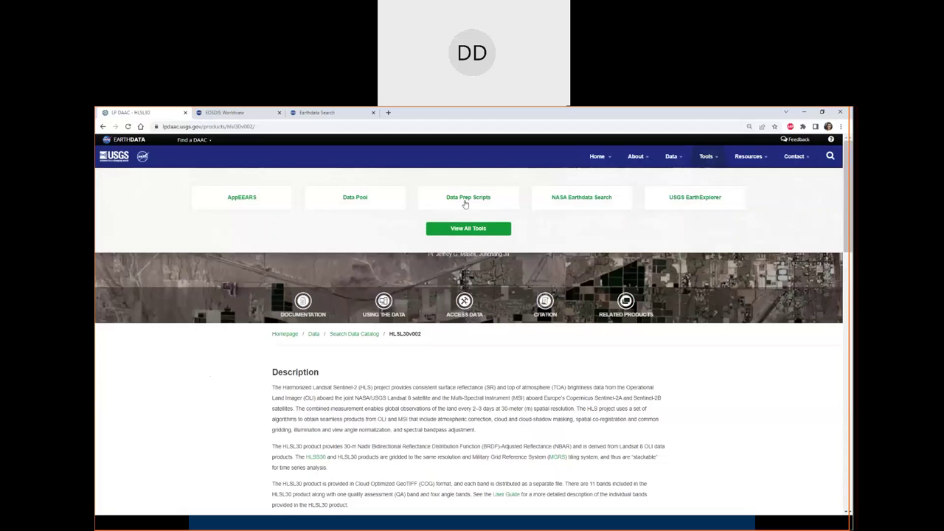
pyautogui.click(464, 199)
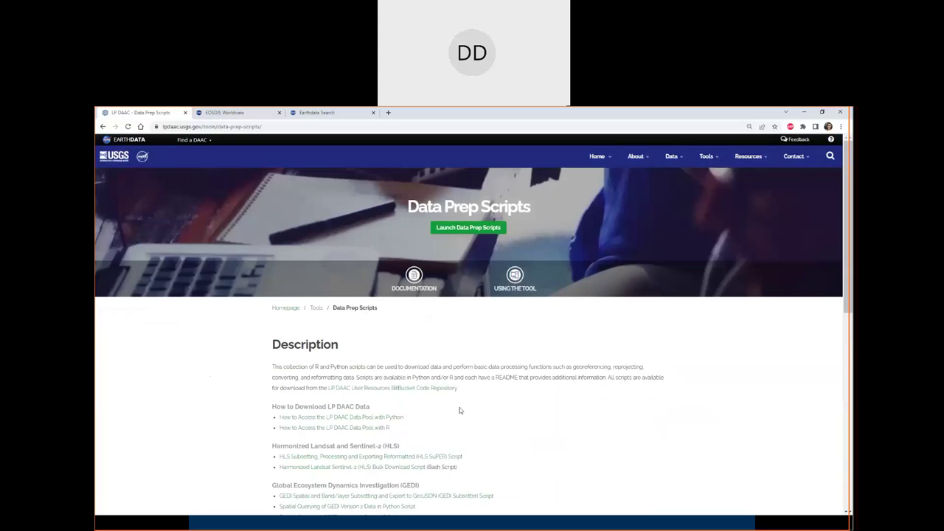
pyautogui.scroll(-1, 459, 410)
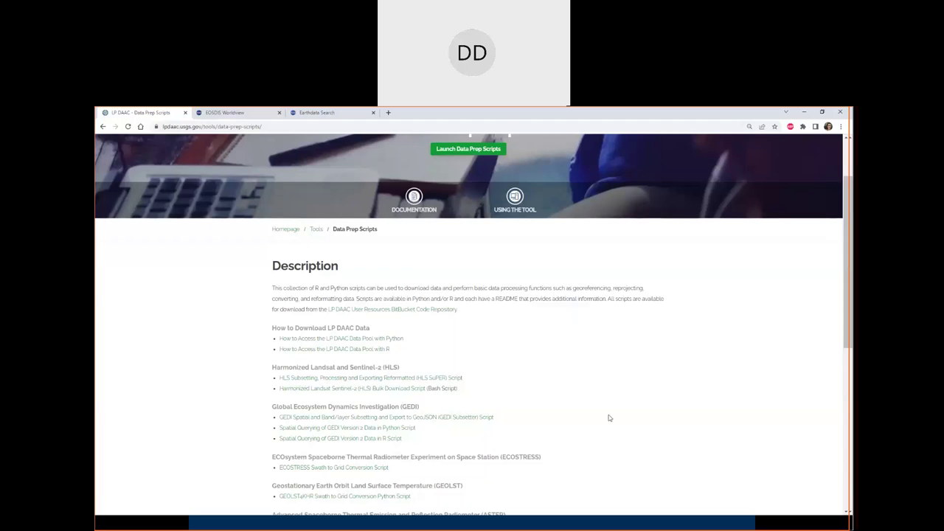
# Step: Open the NASA Earthdata Search tool page and view its documentation, additional resources for using the tool, and citation
pyautogui.scroll(2, 609, 419)
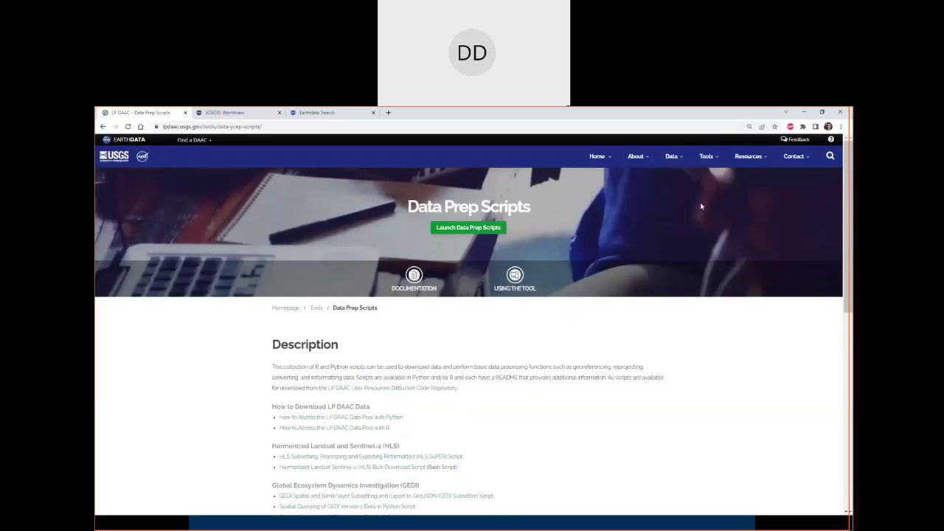
pyautogui.moveTo(705, 158)
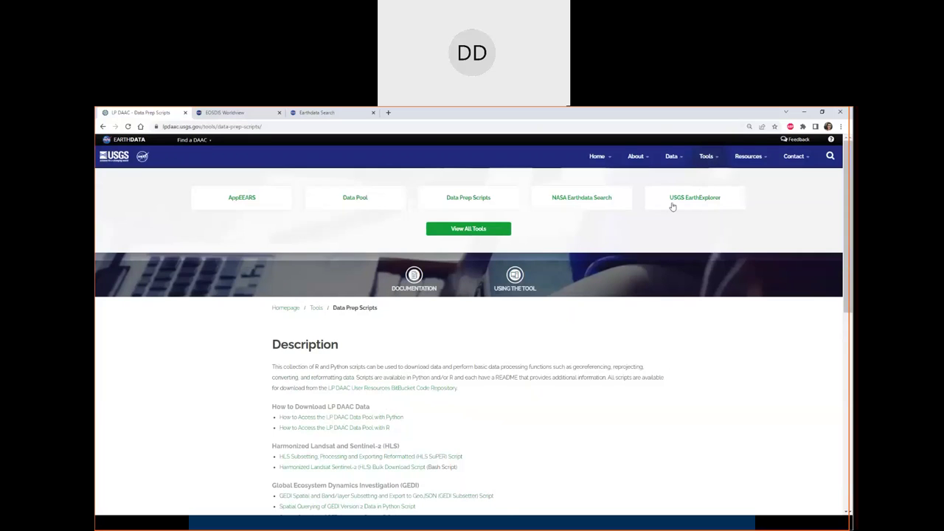
pyautogui.click(556, 198)
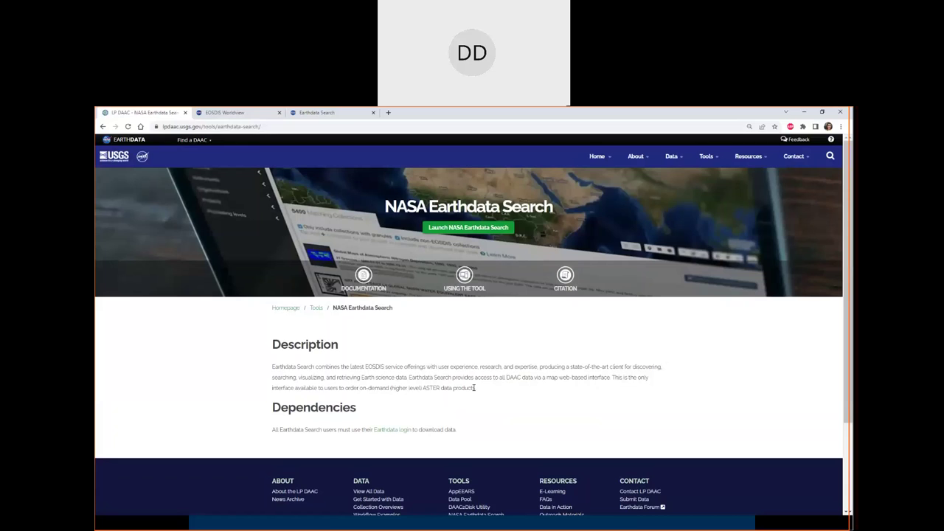
pyautogui.click(364, 288)
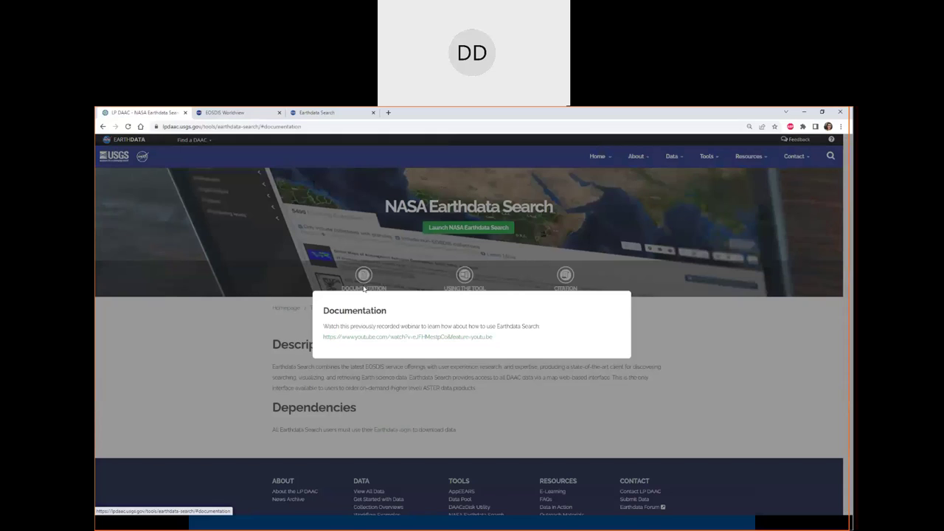
pyautogui.click(398, 385)
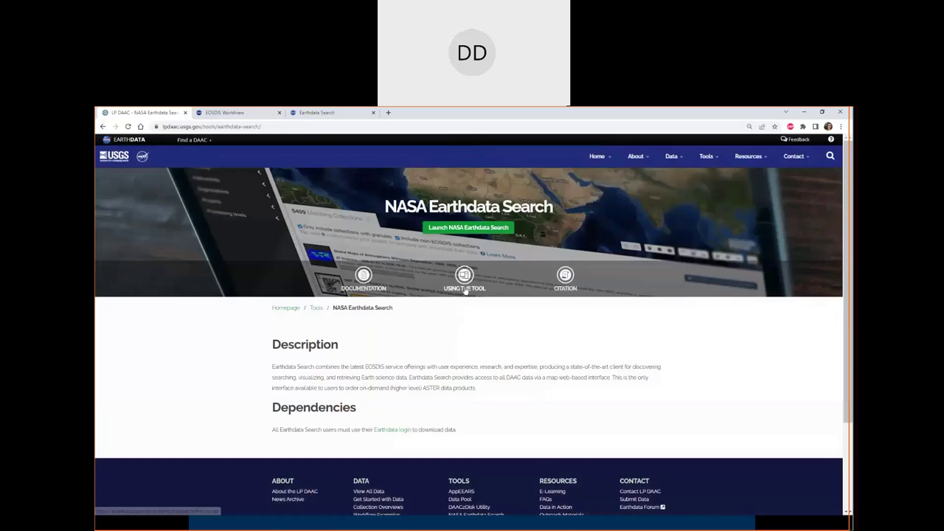
pyautogui.click(465, 290)
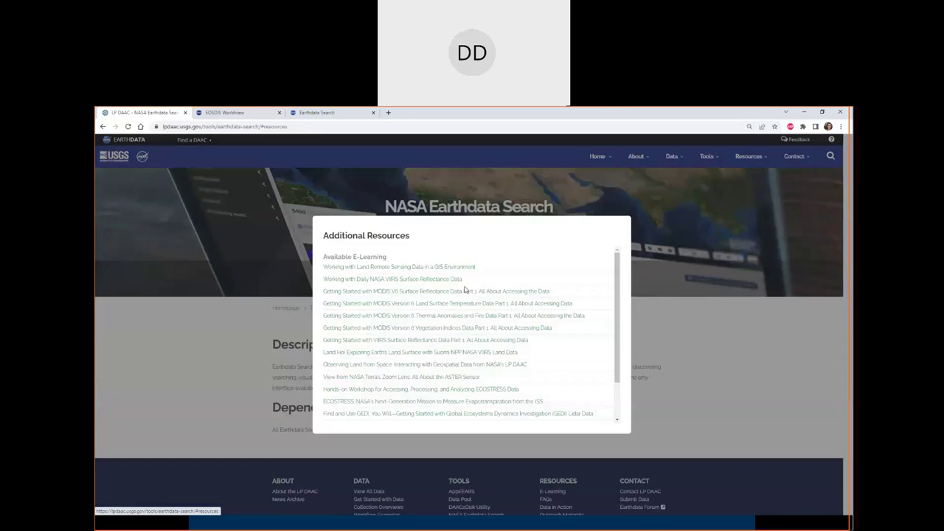
pyautogui.click(668, 354)
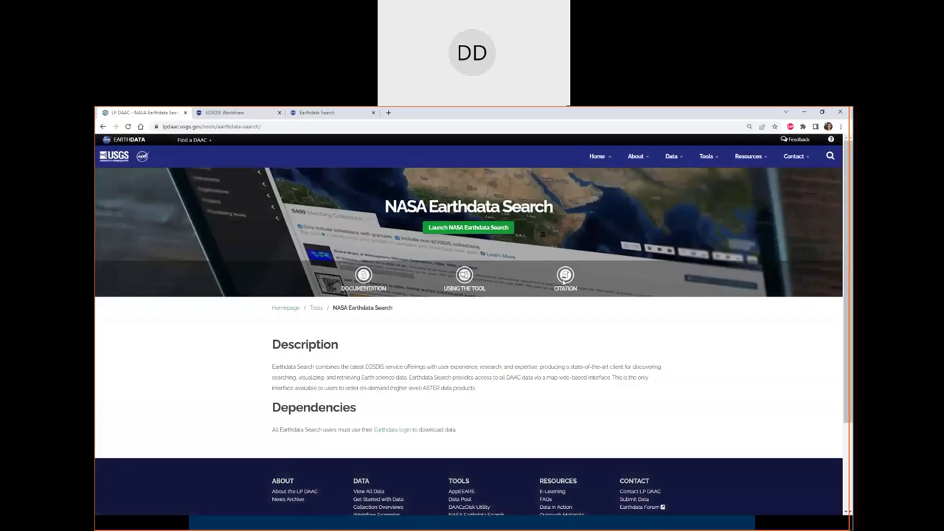
pyautogui.click(565, 279)
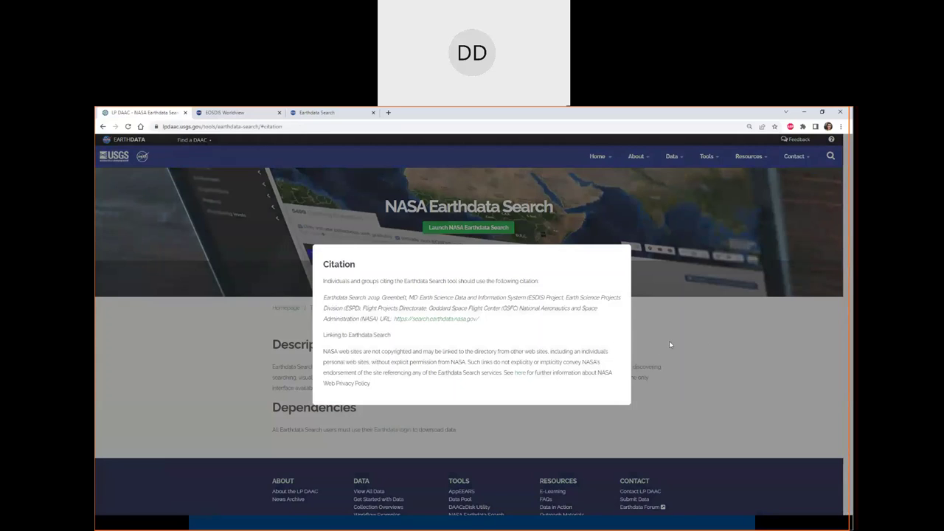
pyautogui.click(703, 341)
# Step: Open the E-Learning page from the full resources overview and browse its presentations, tutorials, video tips and webinars
pyautogui.moveTo(748, 155)
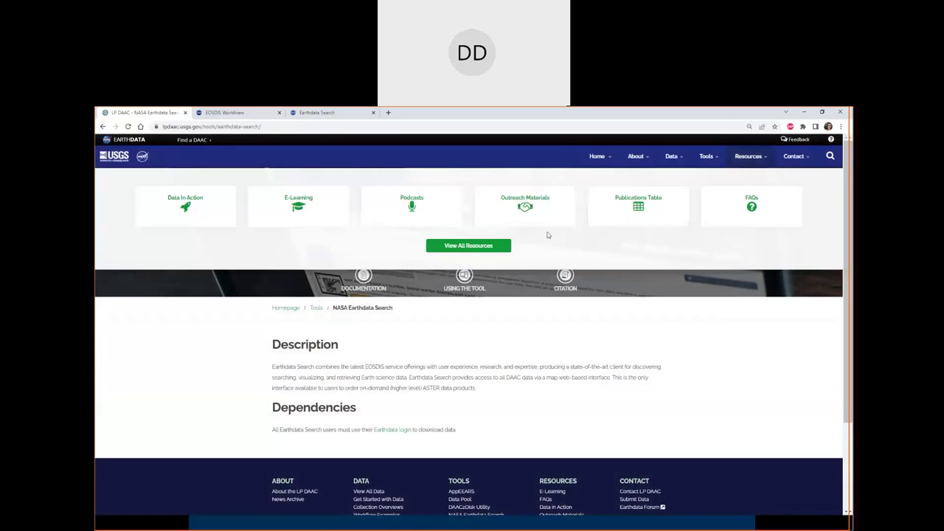
pyautogui.click(492, 247)
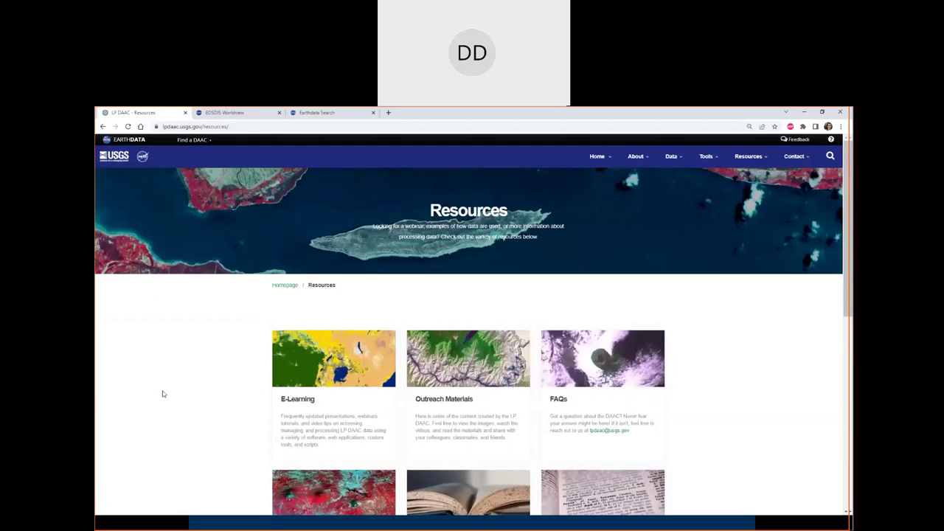
pyautogui.scroll(-1, 163, 394)
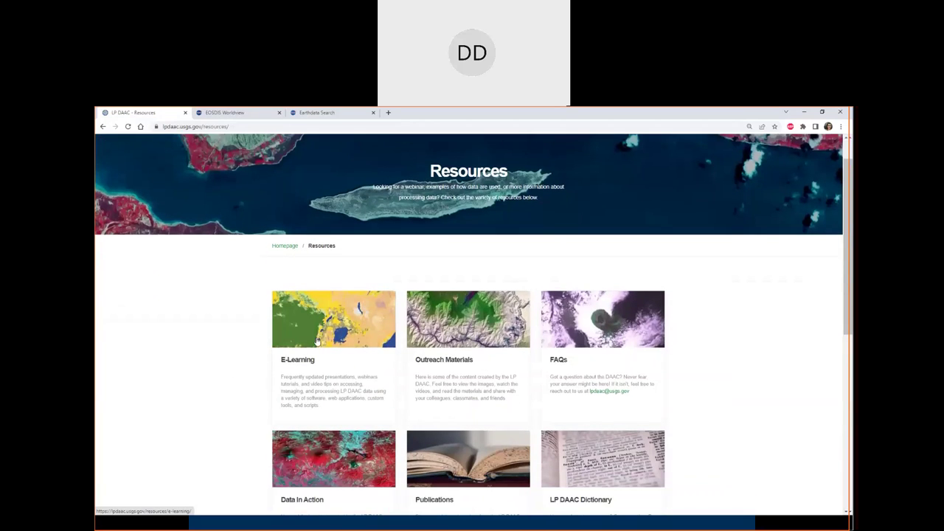
pyautogui.click(316, 341)
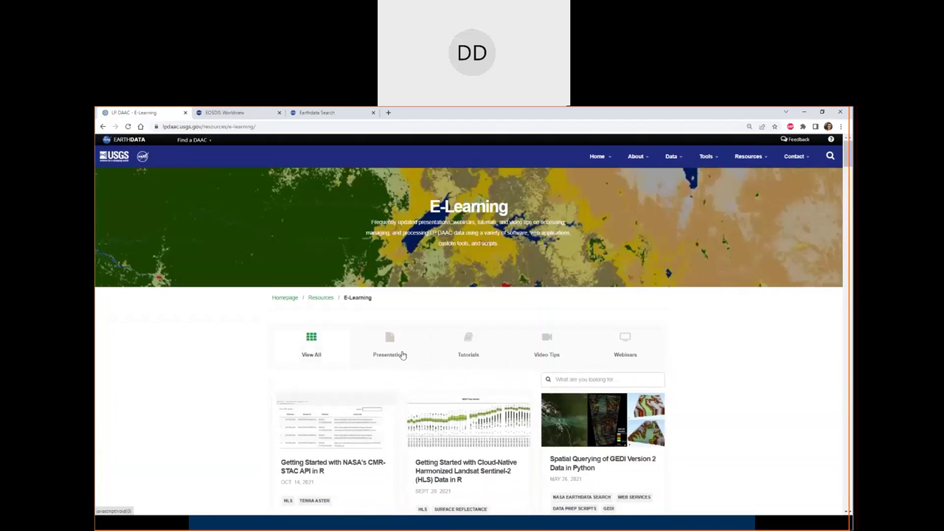
pyautogui.click(402, 354)
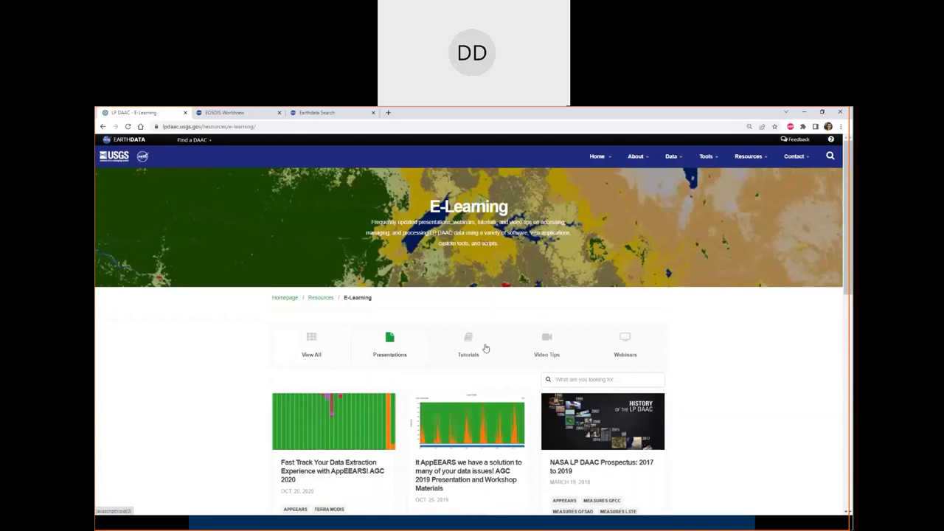
pyautogui.click(482, 349)
pyautogui.click(553, 355)
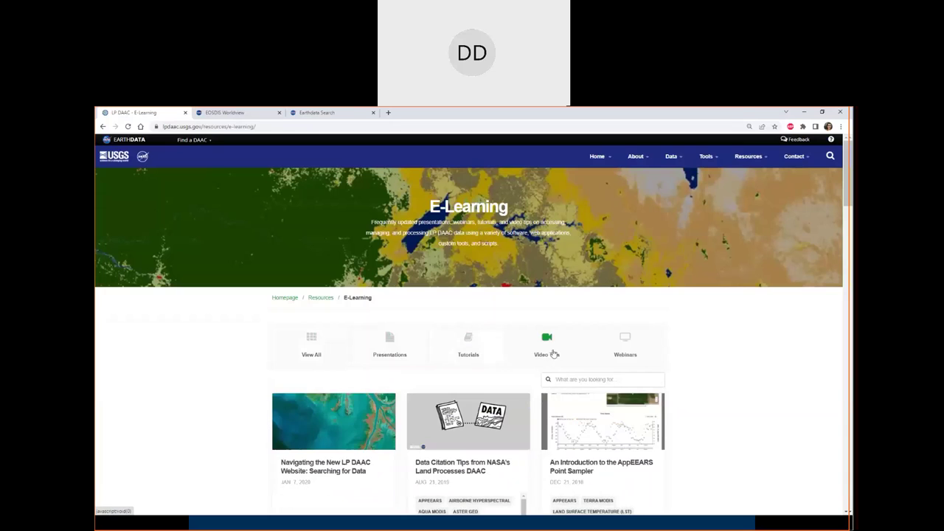
pyautogui.click(613, 355)
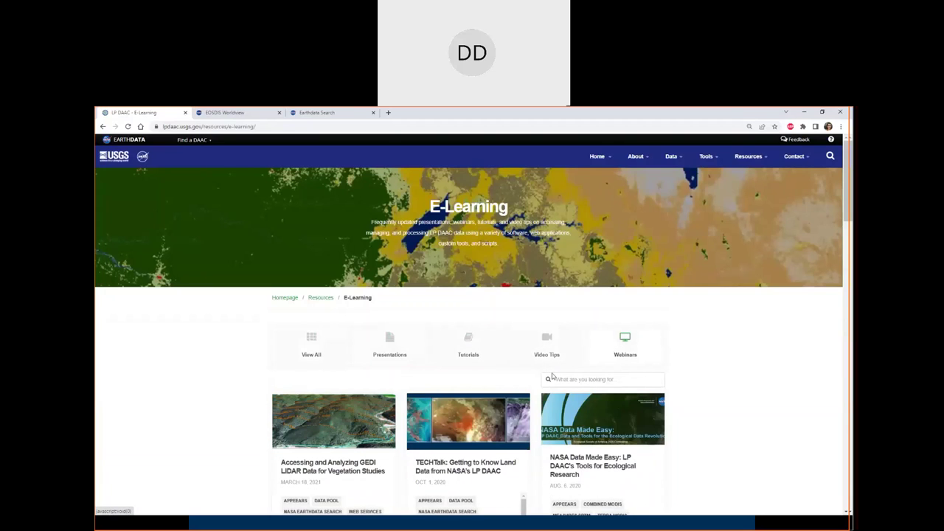
# Step: Show only the tutorials on the E-Learning page, search them for HLS, and look through the matching entries
pyautogui.click(482, 356)
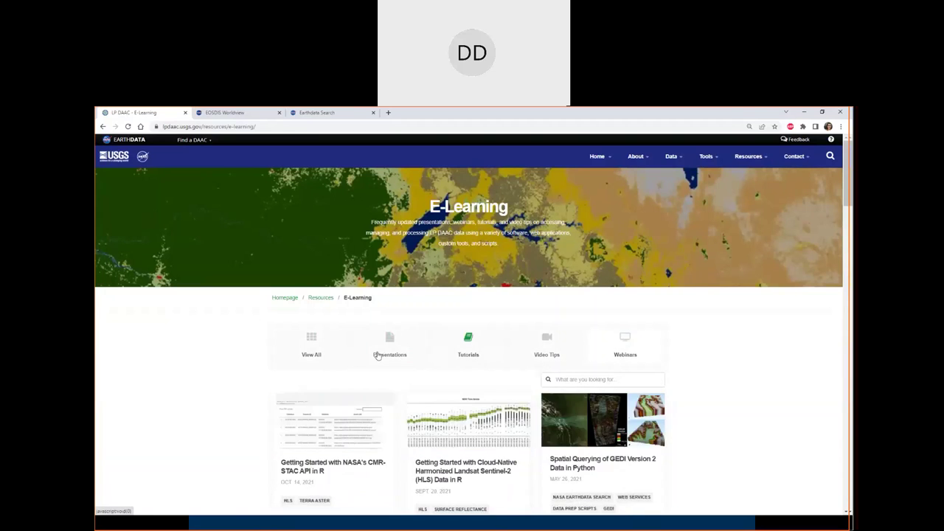
pyautogui.click(378, 355)
pyautogui.click(477, 353)
pyautogui.click(609, 380)
pyautogui.write('HLS')
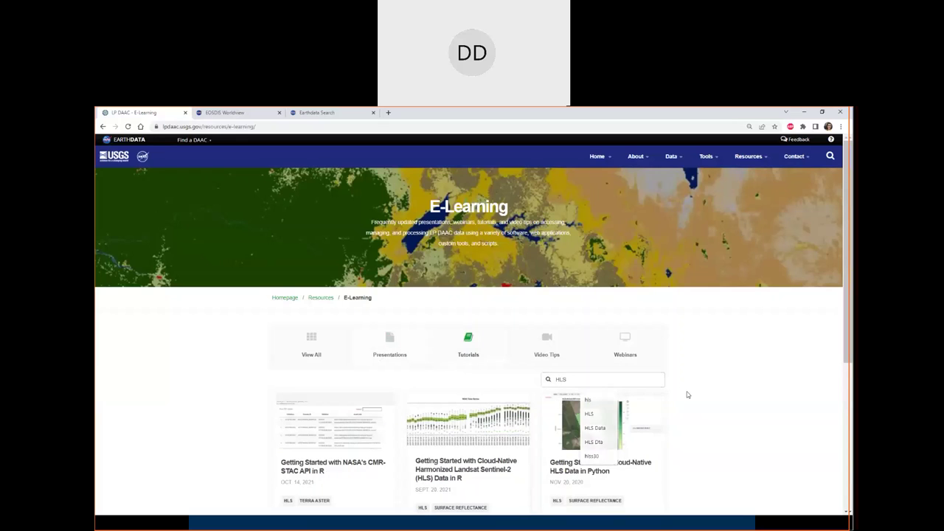
pyautogui.scroll(-1, 686, 393)
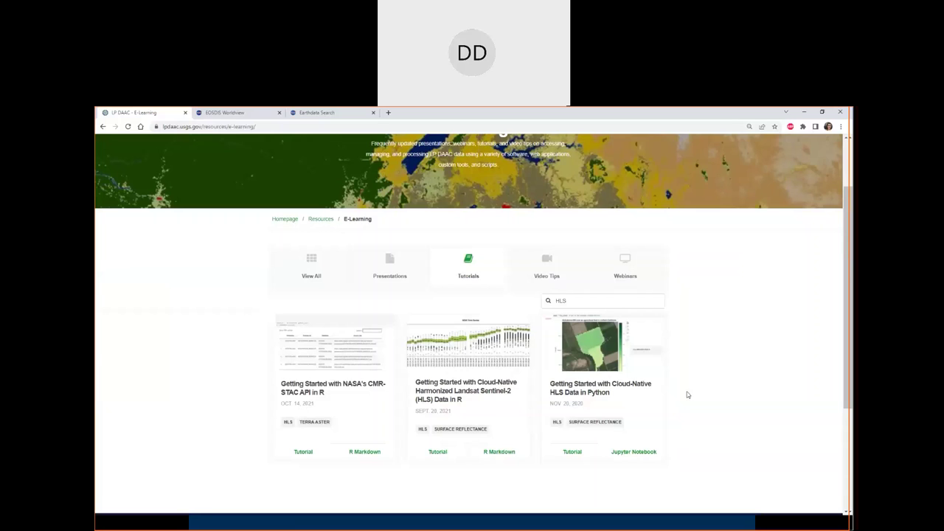
pyautogui.scroll(1, 686, 393)
pyautogui.scroll(-1, 687, 393)
# Step: Open the Getting Started with NASA's CMR-STAC API in R tutorial page and view its details and topics
pyautogui.click(331, 362)
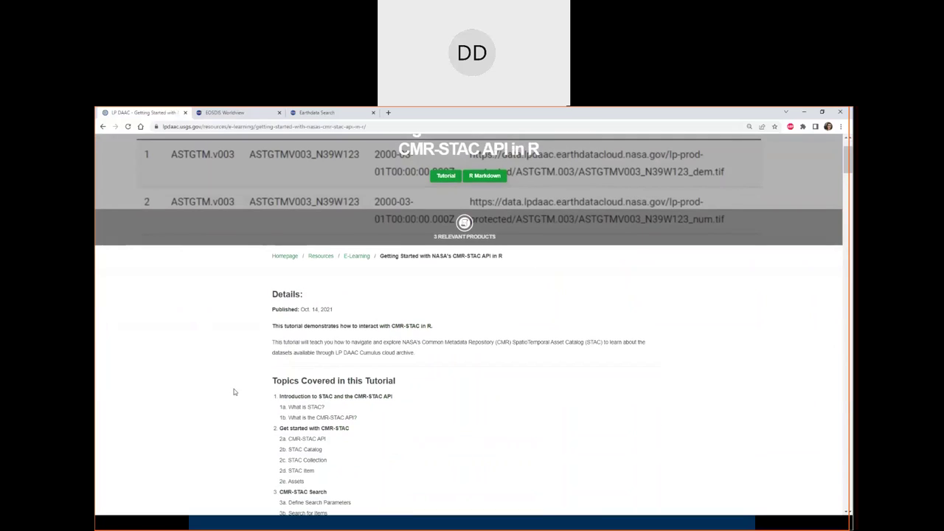
pyautogui.scroll(1, 452, 263)
pyautogui.scroll(1, 452, 262)
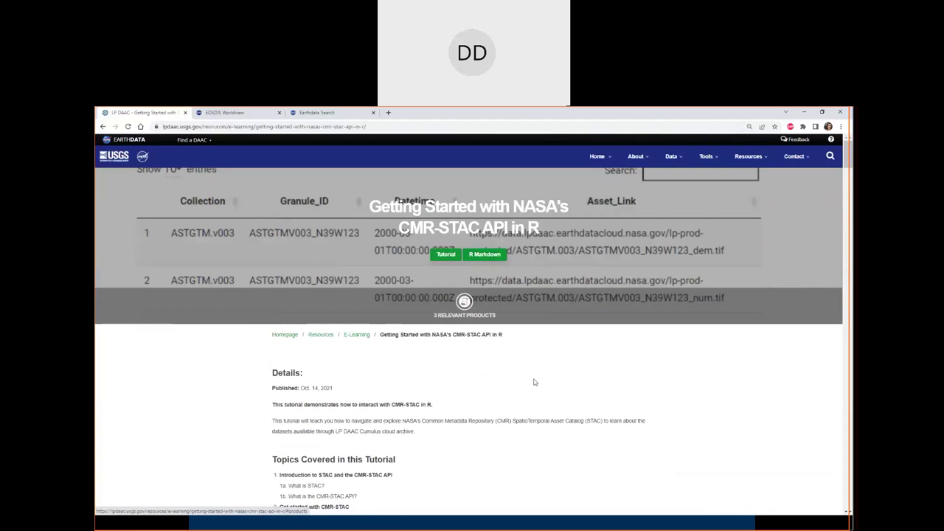
# Step: Return to the Resources overview and open the Outreach Materials page to view its gallery
pyautogui.moveTo(730, 159)
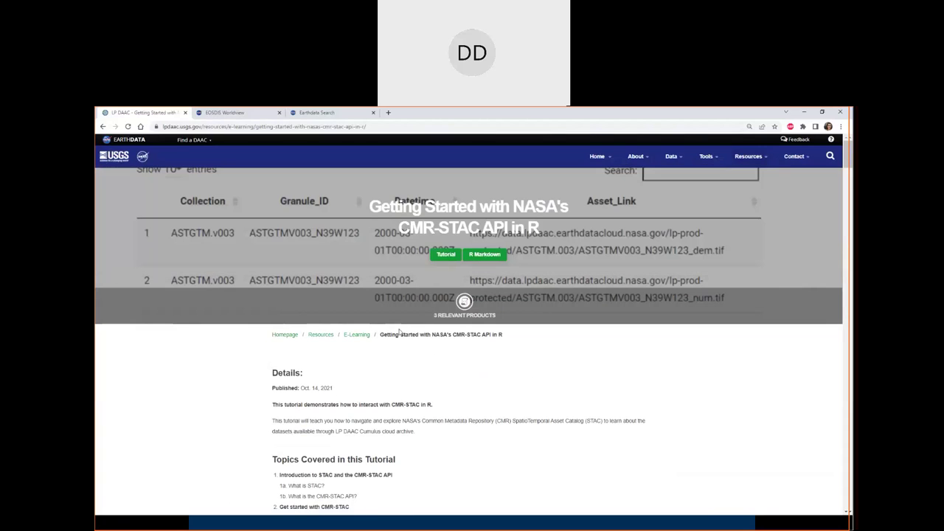
pyautogui.click(323, 337)
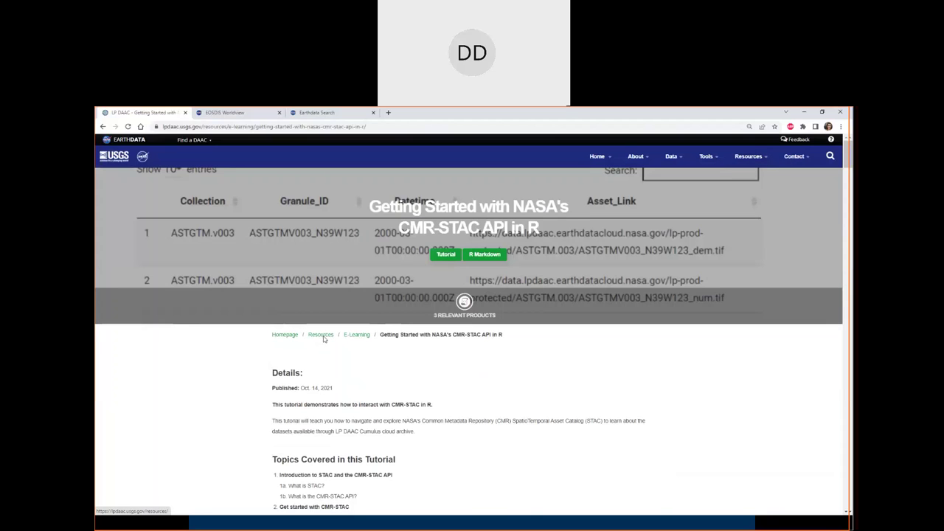
pyautogui.scroll(-1, 476, 308)
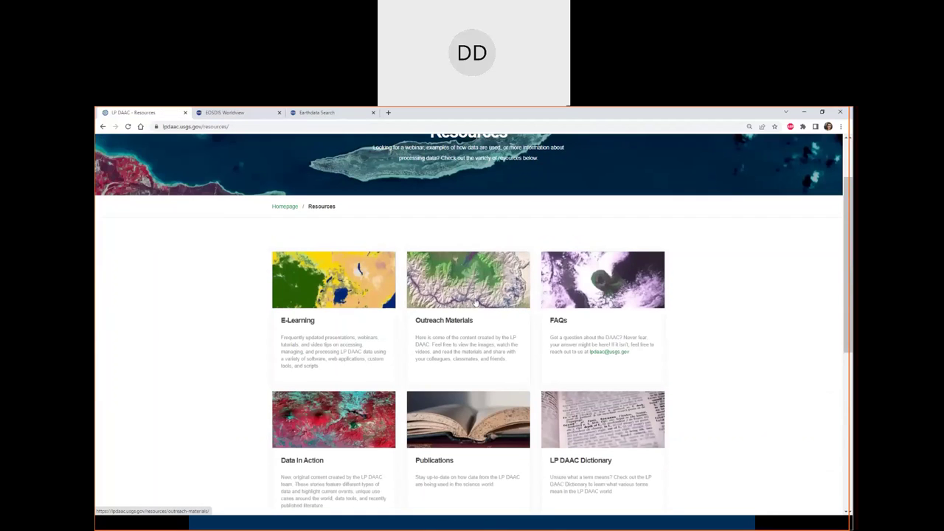
pyautogui.click(476, 302)
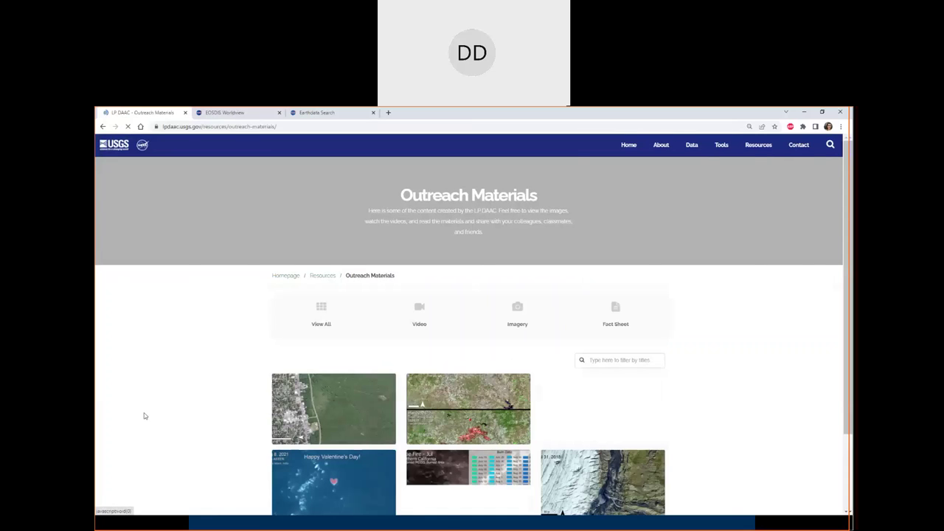
pyautogui.scroll(-2, 150, 391)
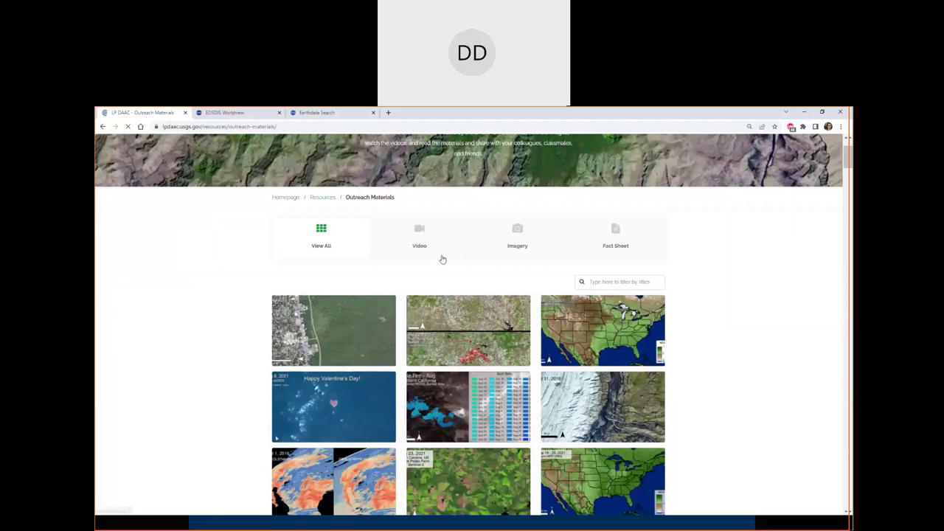
# Step: Filter the outreach videos by the title HLS, extend the filter to all material types, and look through the gallery
pyautogui.click(416, 235)
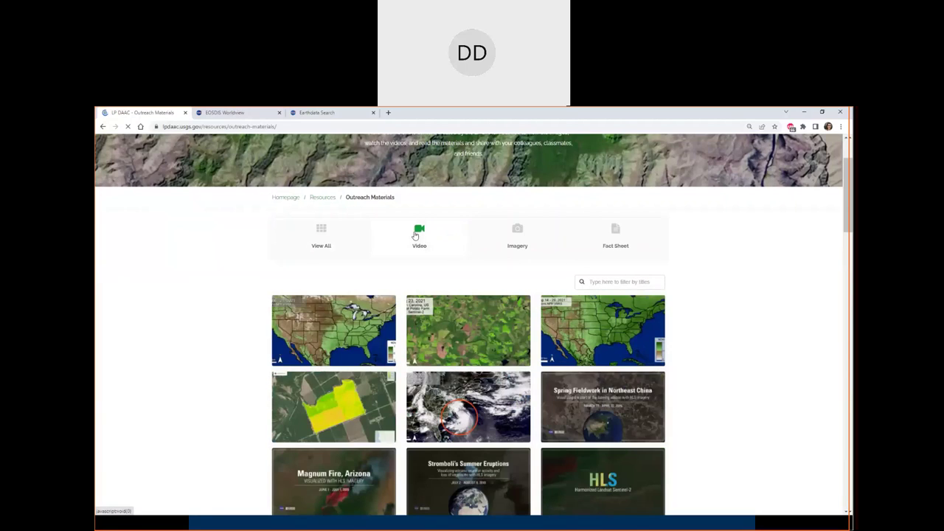
pyautogui.click(597, 281)
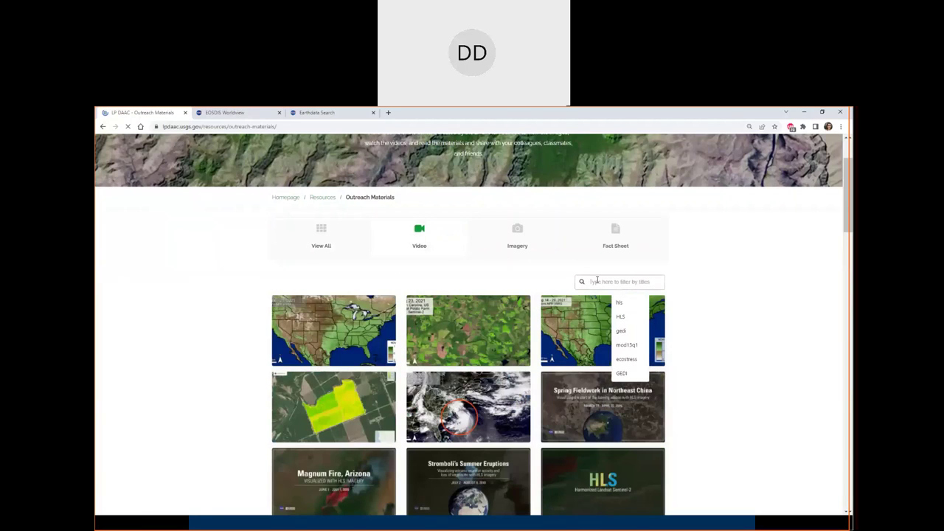
pyautogui.write('HLS')
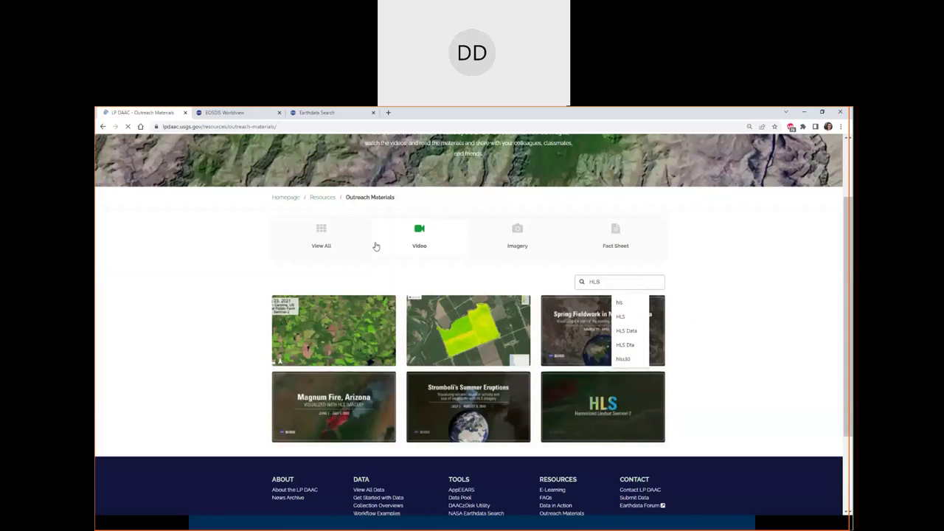
pyautogui.click(323, 237)
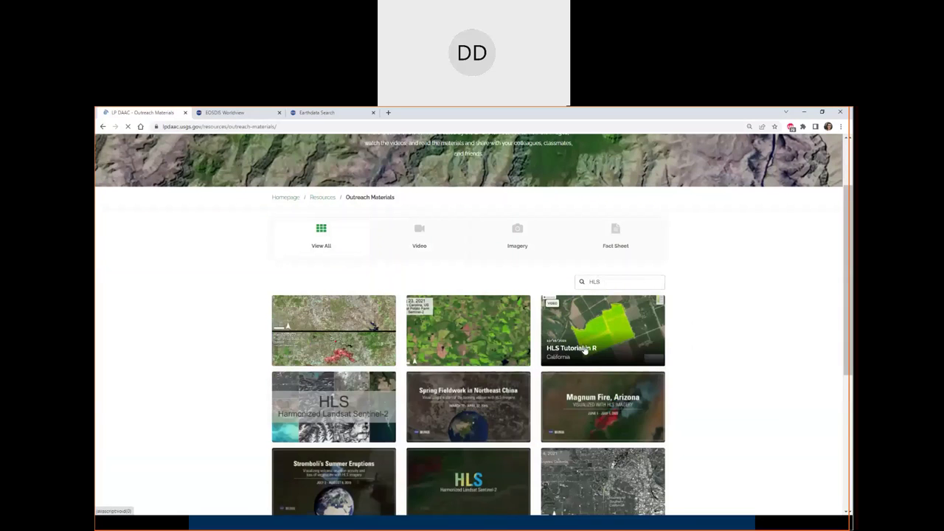
pyautogui.scroll(-3, 583, 347)
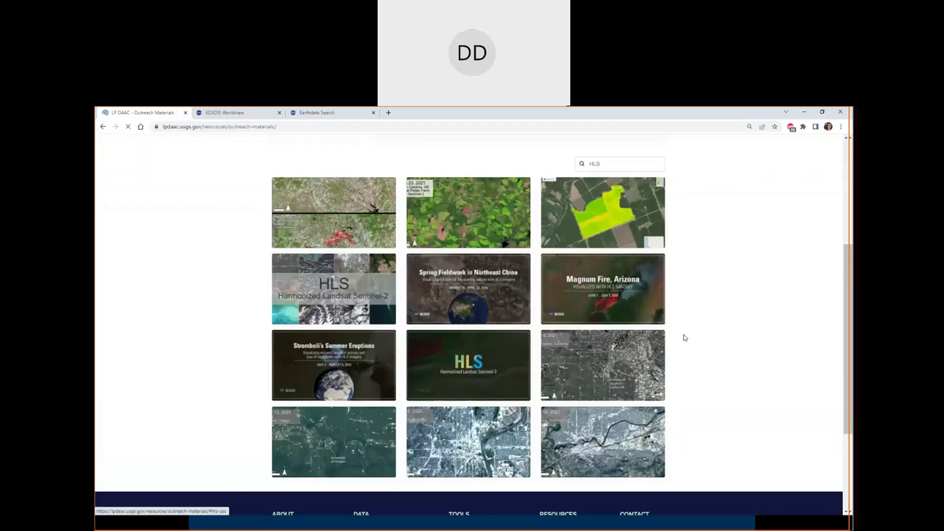
pyautogui.scroll(1, 689, 339)
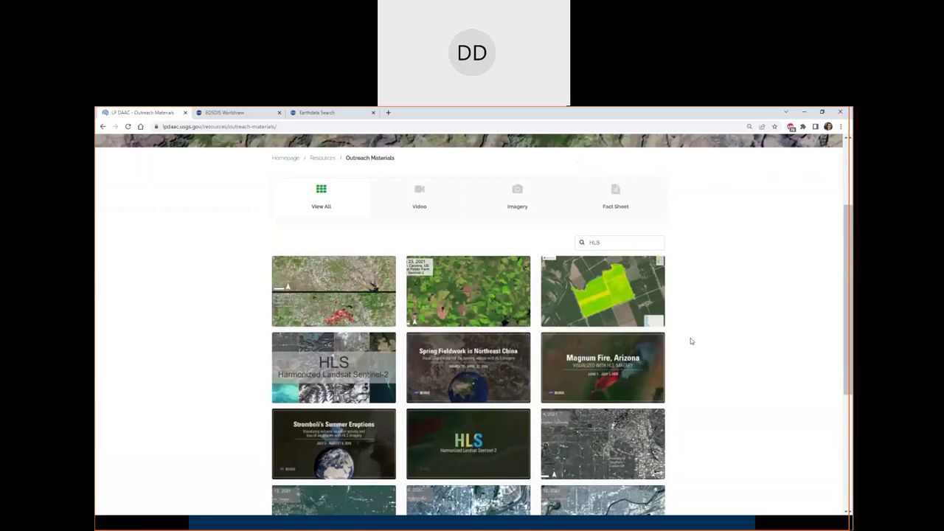
# Step: Return to the Resources overview, look through the remaining resource categories, and open the Publications page
pyautogui.click(321, 158)
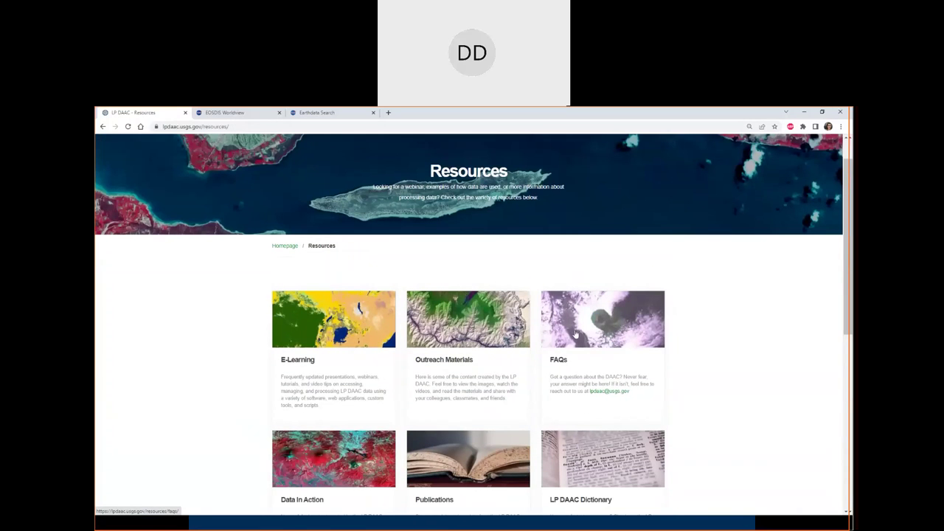
pyautogui.scroll(-3, 569, 345)
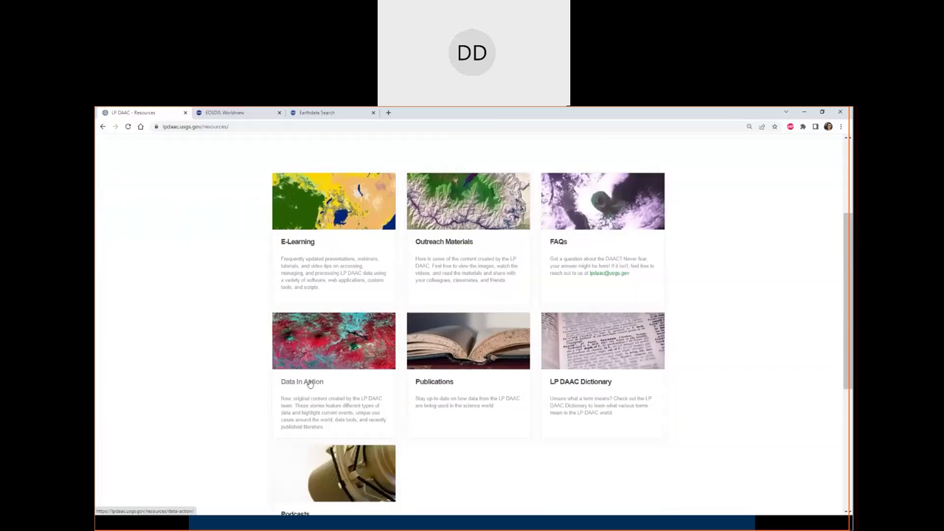
pyautogui.scroll(-1, 309, 382)
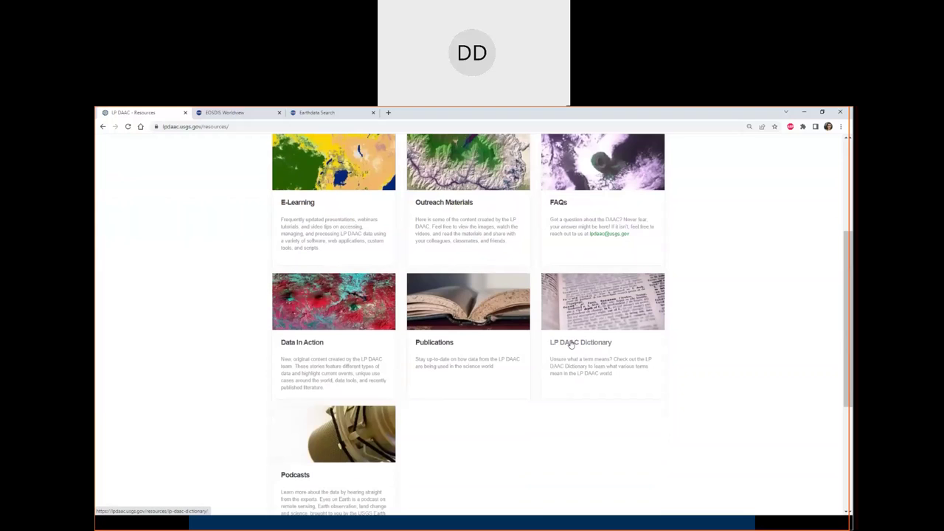
pyautogui.click(461, 319)
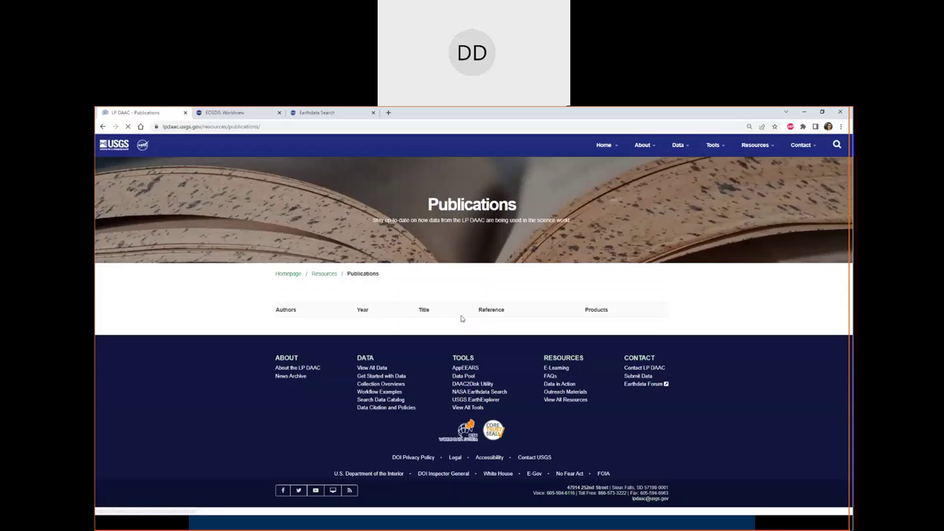
# Step: Search the publications list for HLSS30 and look through the matching papers and their associated products
pyautogui.scroll(-2, 226, 405)
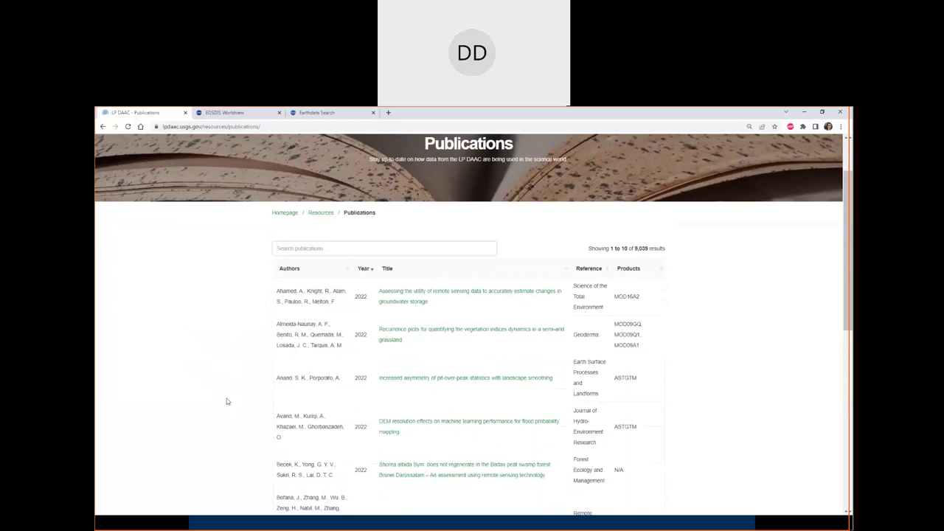
pyautogui.scroll(1, 228, 401)
pyautogui.middleClick(225, 397)
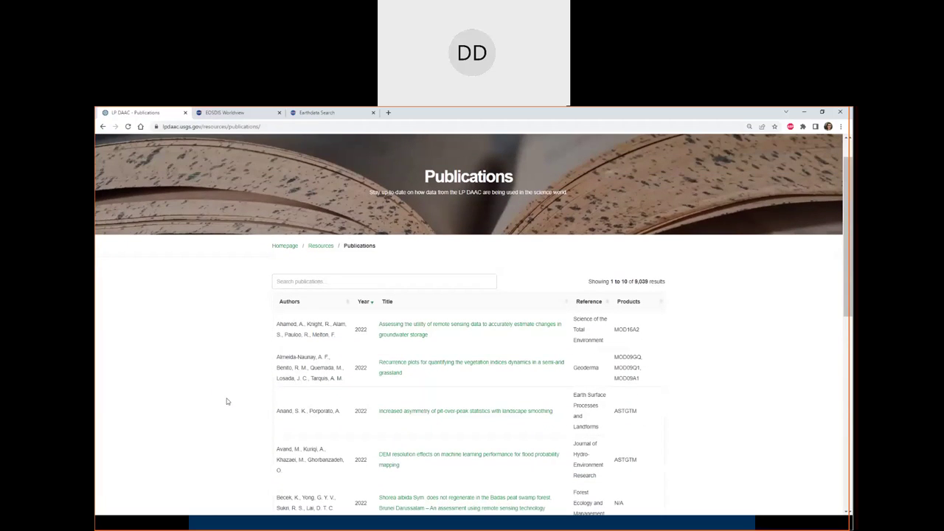
pyautogui.click(370, 276)
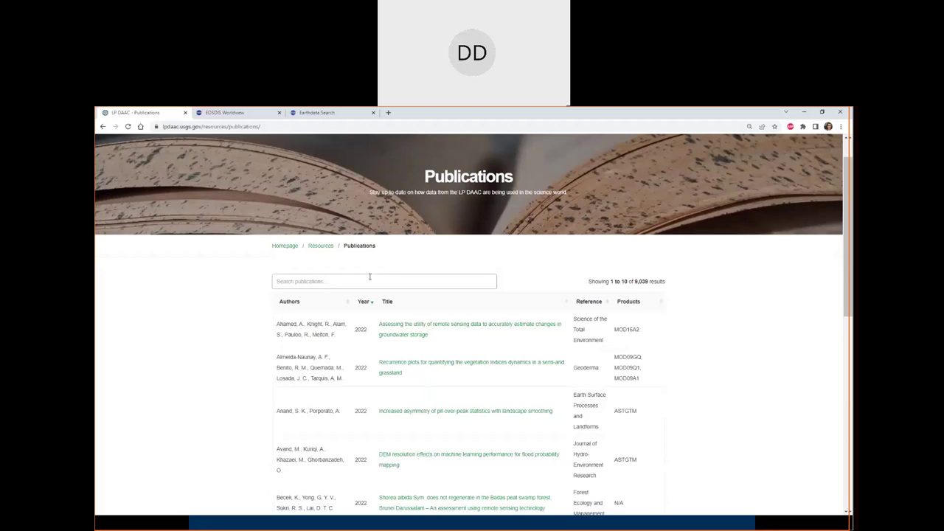
pyautogui.write('HLSS30')
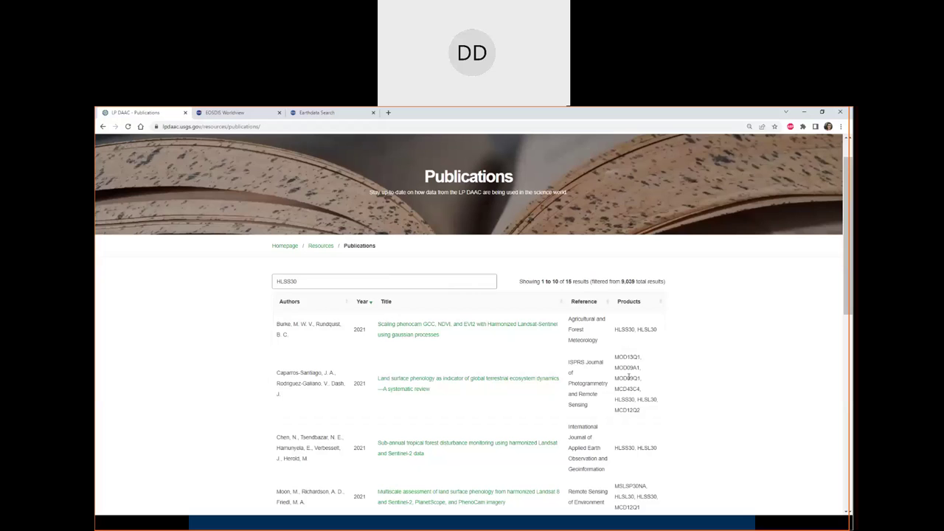
pyautogui.scroll(-1, 628, 377)
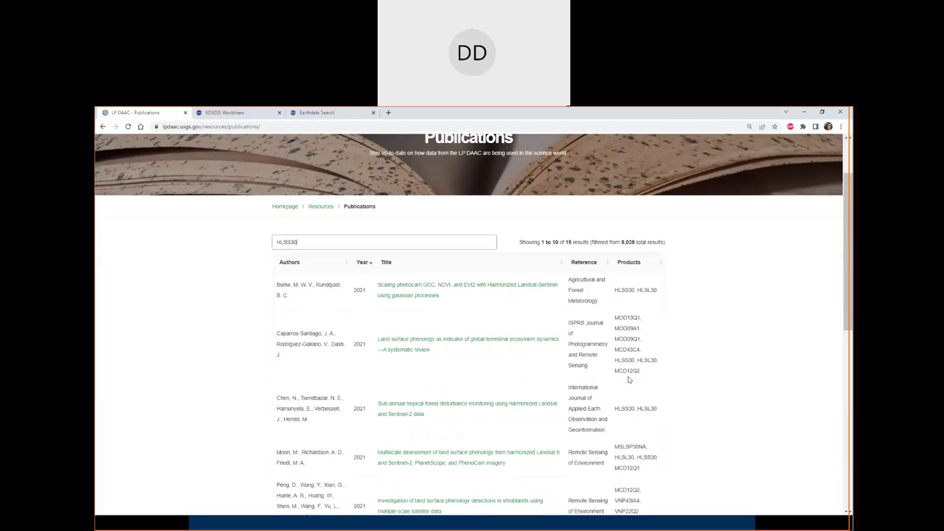
pyautogui.scroll(-1, 629, 379)
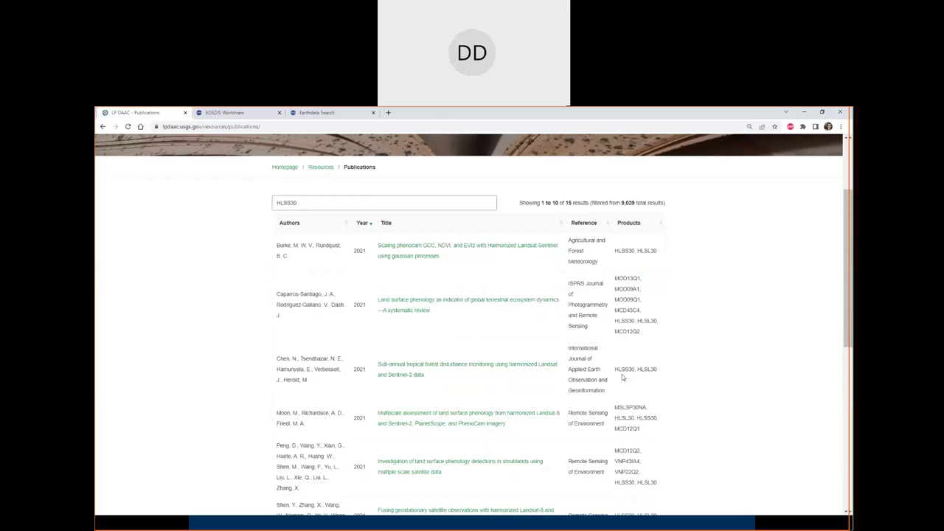
# Step: Return to the Resources overview and open the Podcasts page
pyautogui.click(317, 168)
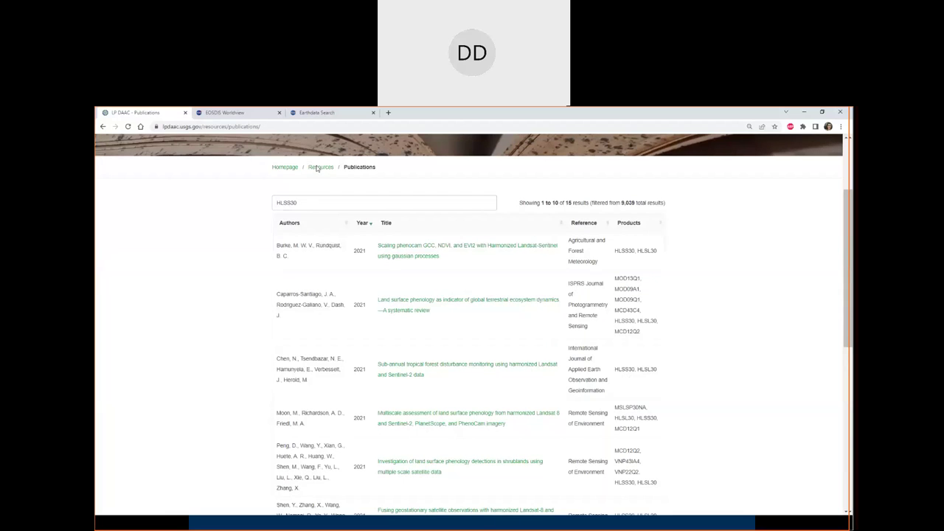
pyautogui.scroll(-5, 316, 335)
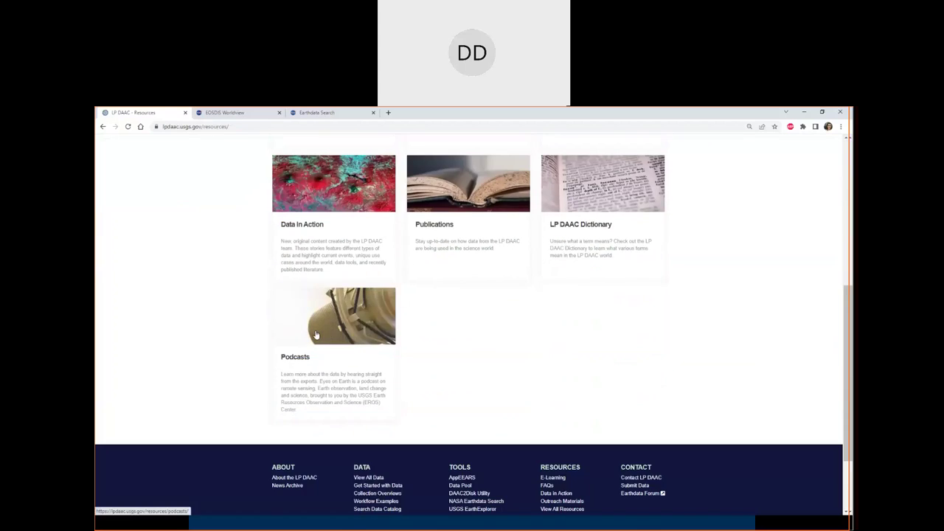
pyautogui.click(316, 335)
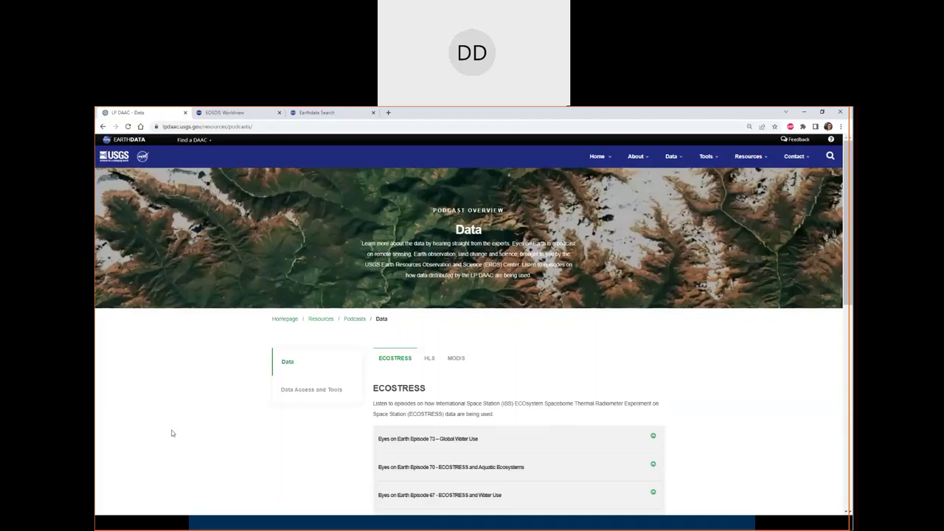
# Step: Expand Eyes on Earth Episode 45 – Harmonized Landsat Sentinel Data in the HLS section and review its summary and related links
pyautogui.scroll(-1, 171, 433)
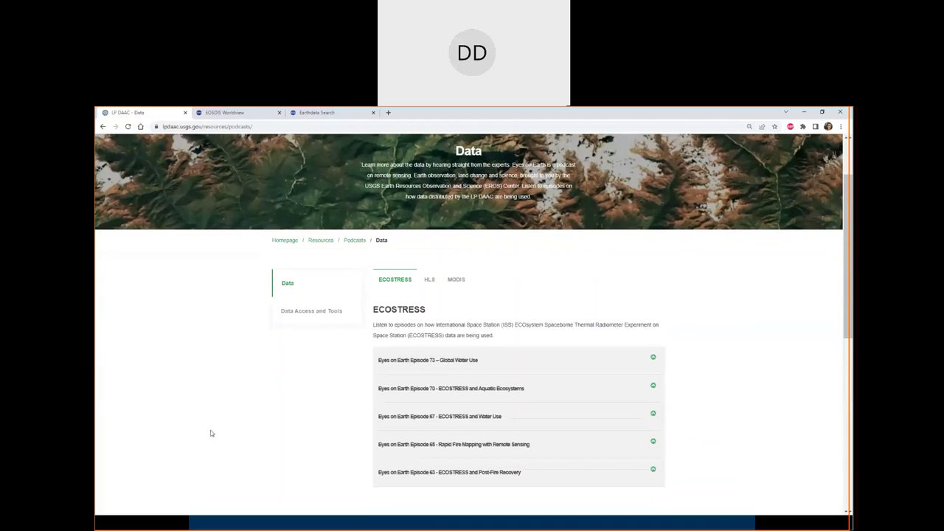
pyautogui.scroll(-1, 210, 433)
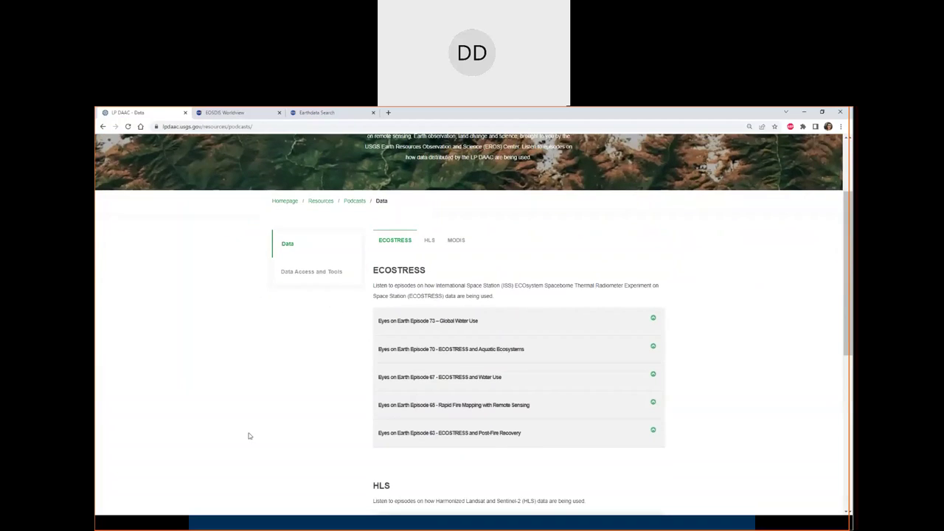
pyautogui.scroll(-2, 249, 436)
pyautogui.click(527, 381)
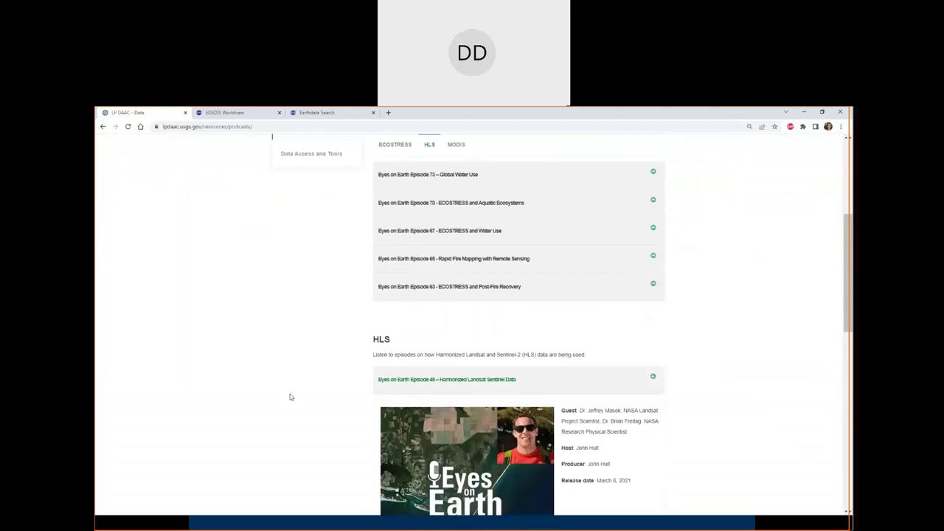
pyautogui.scroll(-3, 290, 397)
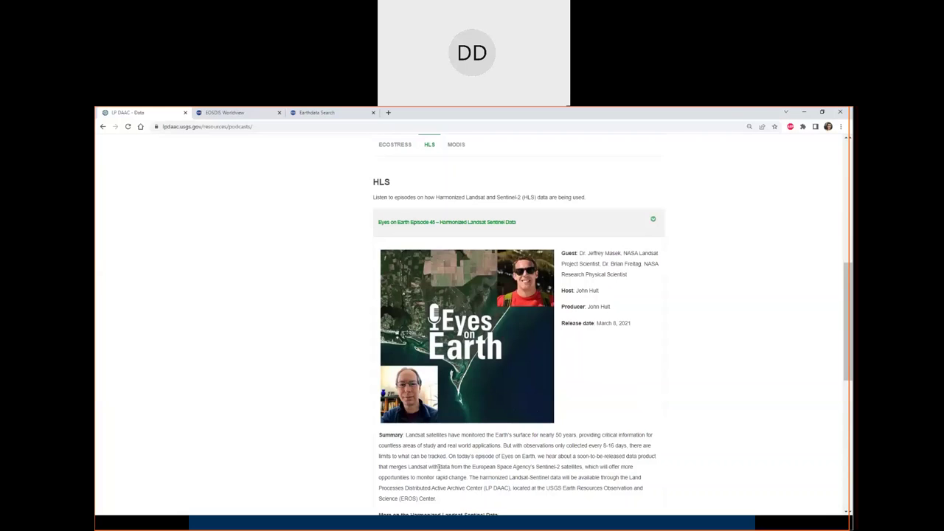
pyautogui.scroll(-1, 440, 467)
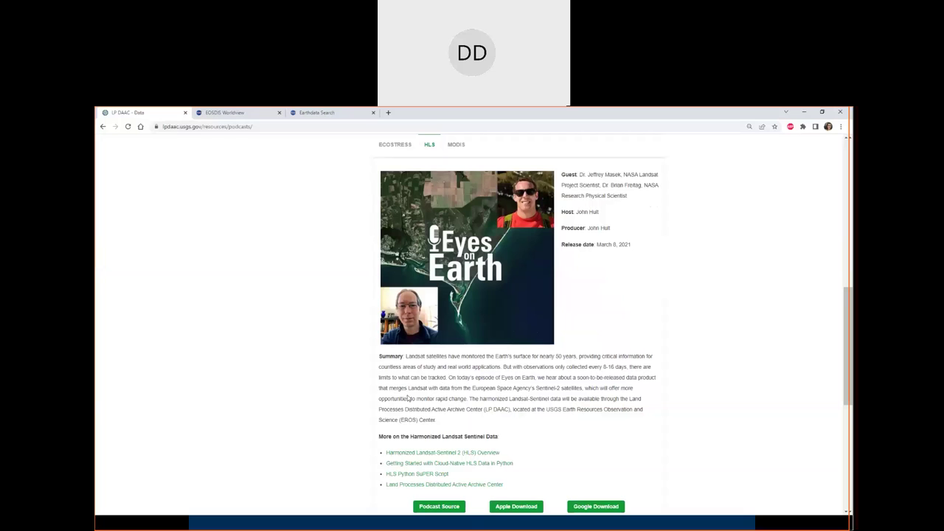
pyautogui.scroll(-3, 443, 385)
pyautogui.scroll(4, 393, 393)
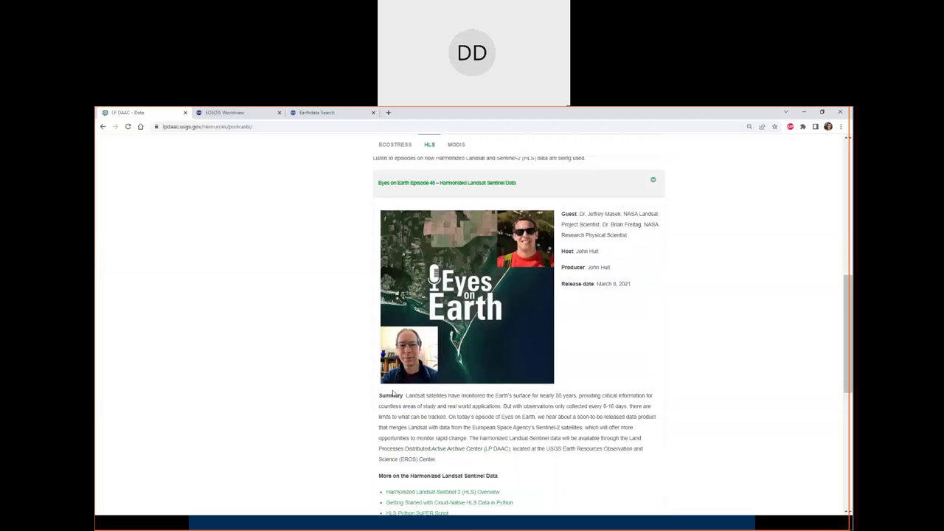
pyautogui.scroll(-3, 362, 403)
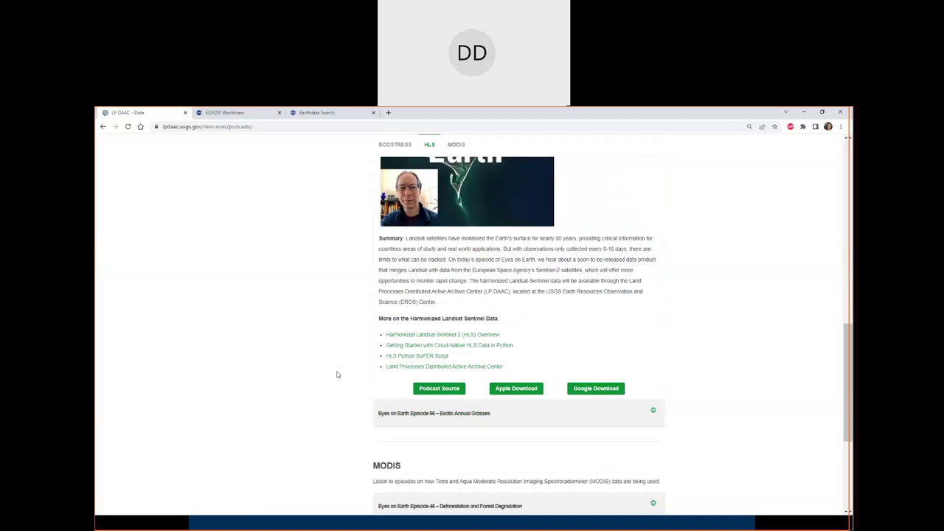
# Step: Run a general site search for HLS
pyautogui.scroll(5, 337, 374)
pyautogui.scroll(3, 337, 375)
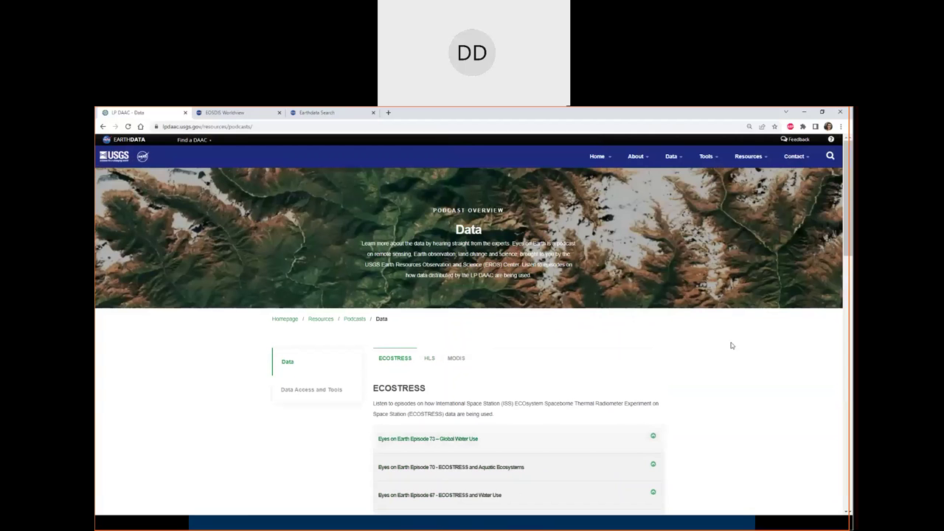
pyautogui.click(830, 155)
pyautogui.click(446, 211)
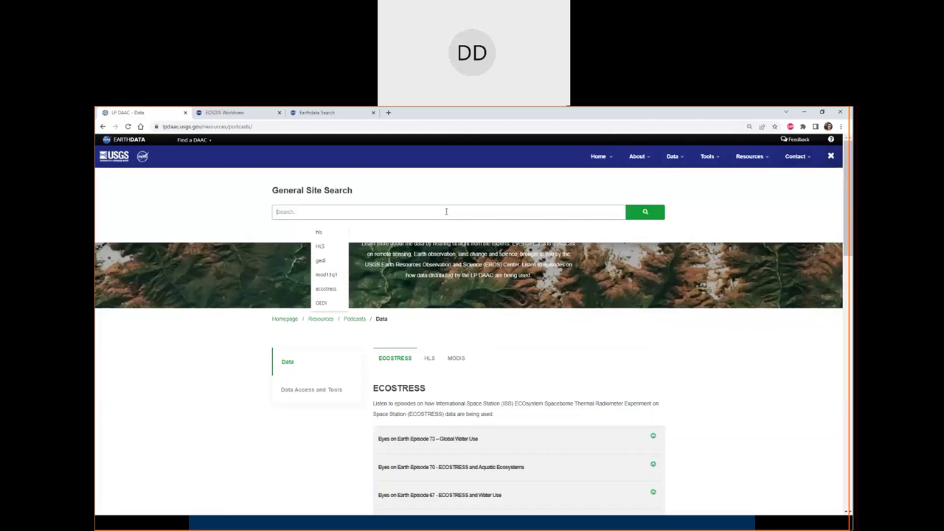
pyautogui.write('HLS')
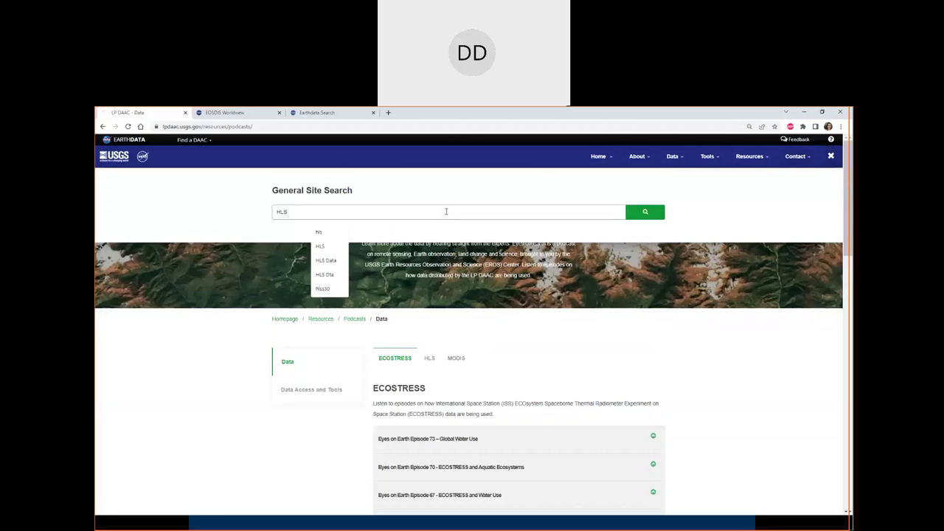
pyautogui.press('Return')
# Step: View the content type filter options for the HLS search and look through the result cards
pyautogui.scroll(-1, 230, 353)
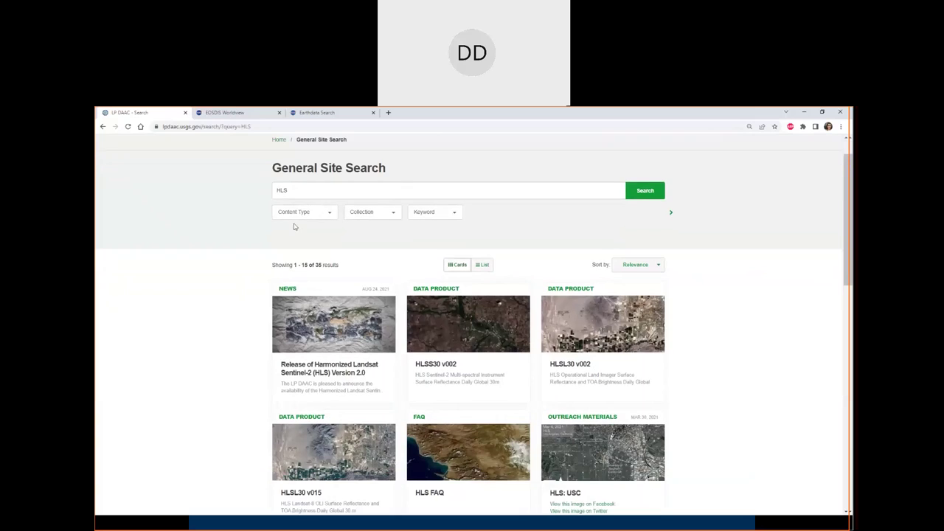
pyautogui.click(296, 214)
pyautogui.click(272, 241)
pyautogui.scroll(-2, 235, 381)
pyautogui.scroll(-5, 236, 381)
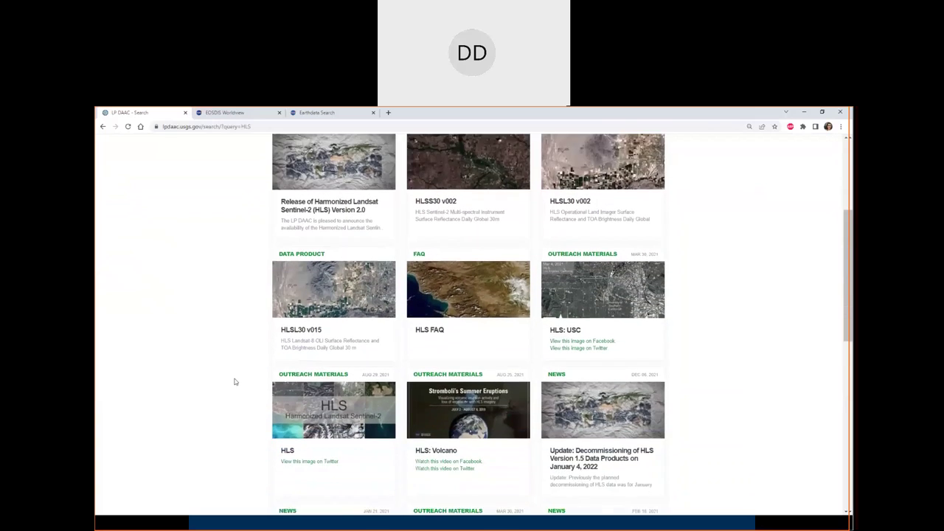
pyautogui.scroll(5, 235, 382)
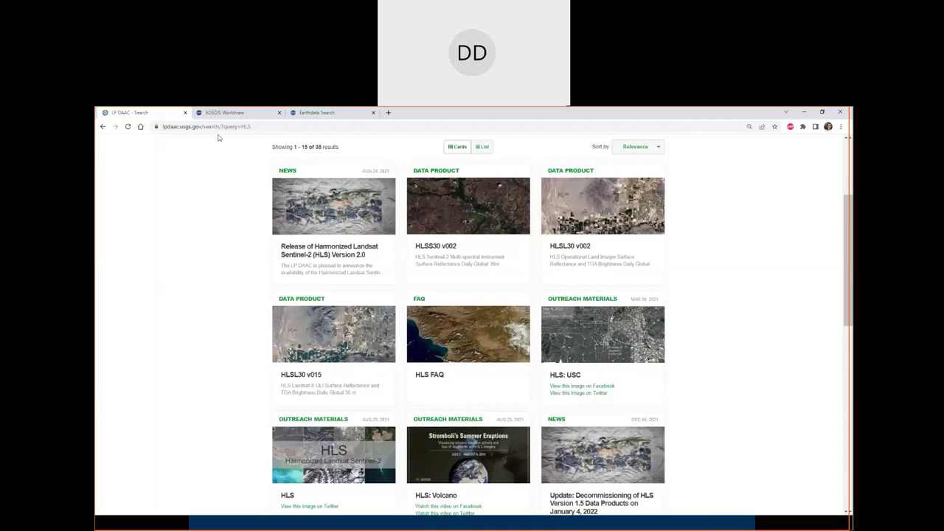
# Step: Switch to EOSDIS Worldview and show the Place Labels and Coastlines / Borders / Roads reference layers on the map
pyautogui.click(225, 113)
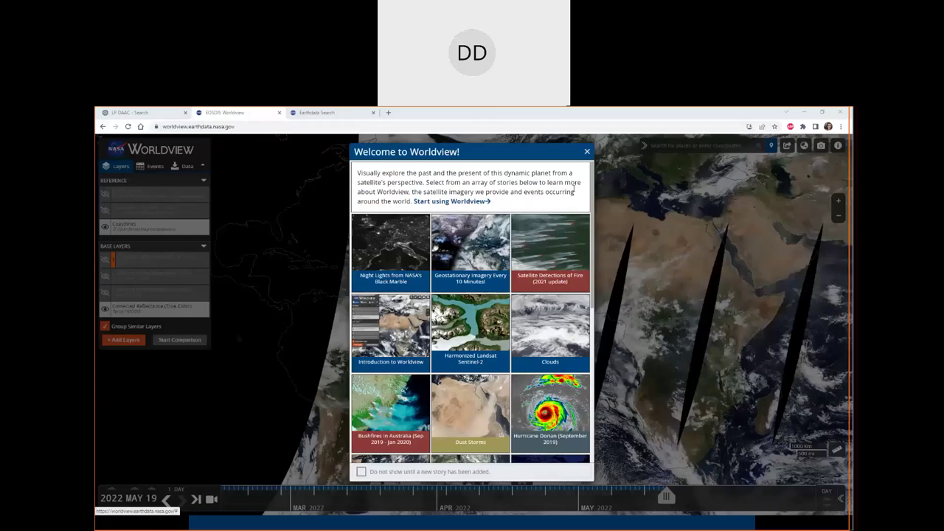
pyautogui.click(586, 152)
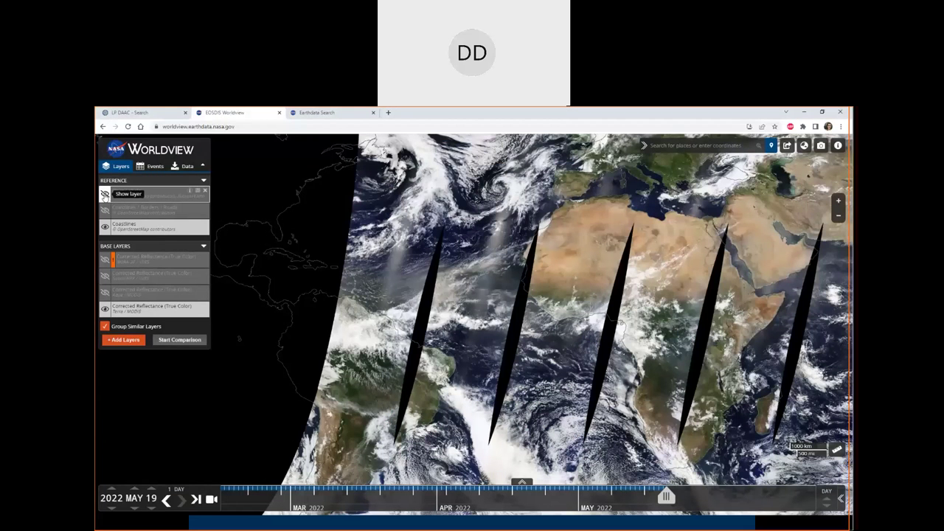
pyautogui.click(105, 194)
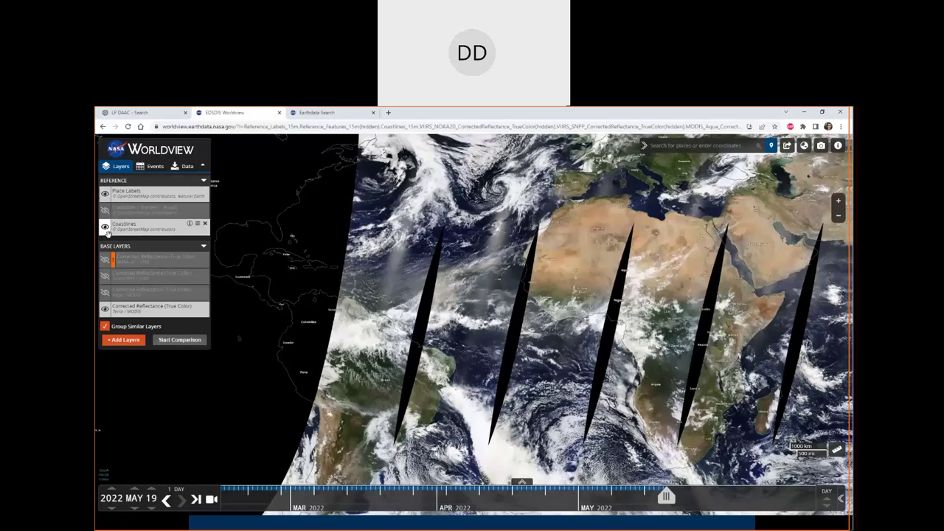
pyautogui.click(105, 211)
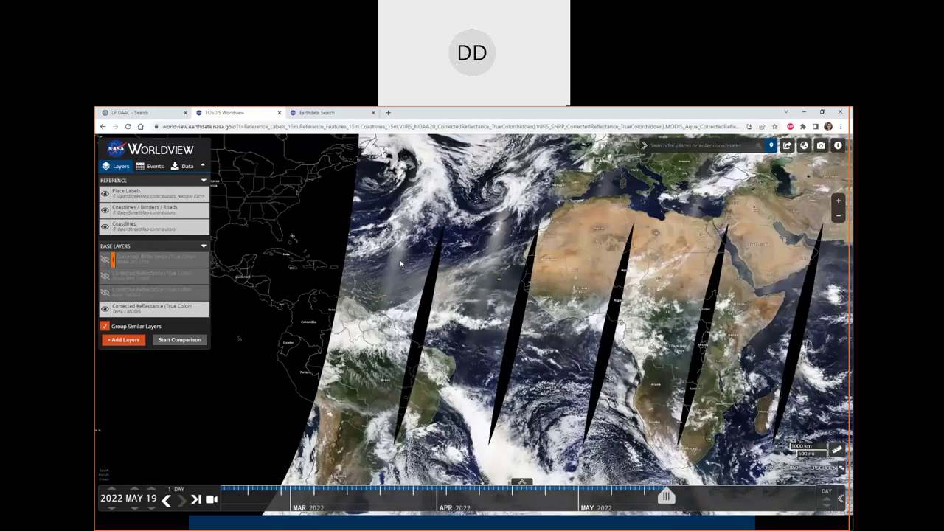
pyautogui.moveTo(407, 266); pyautogui.dragTo(439, 289)
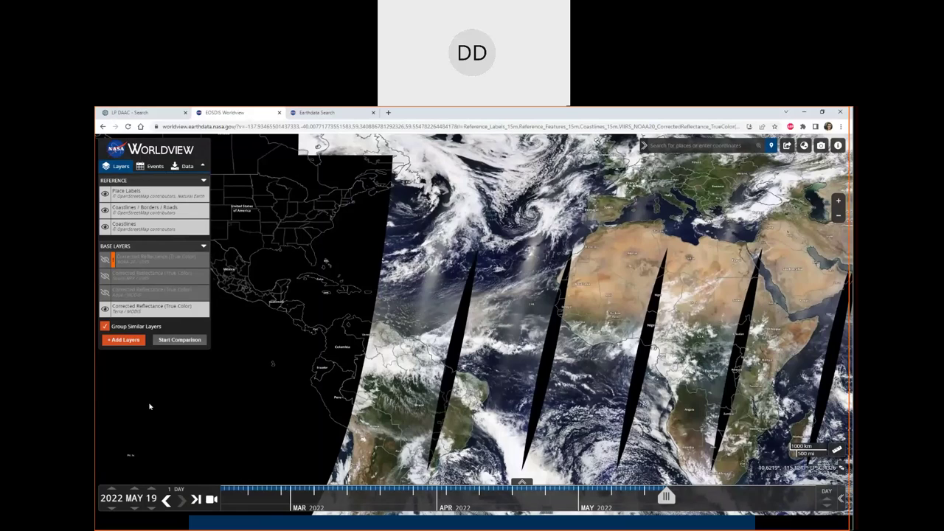
# Step: Open the catalog for adding layers and view its Science Disciplines and Featured groups
pyautogui.click(124, 340)
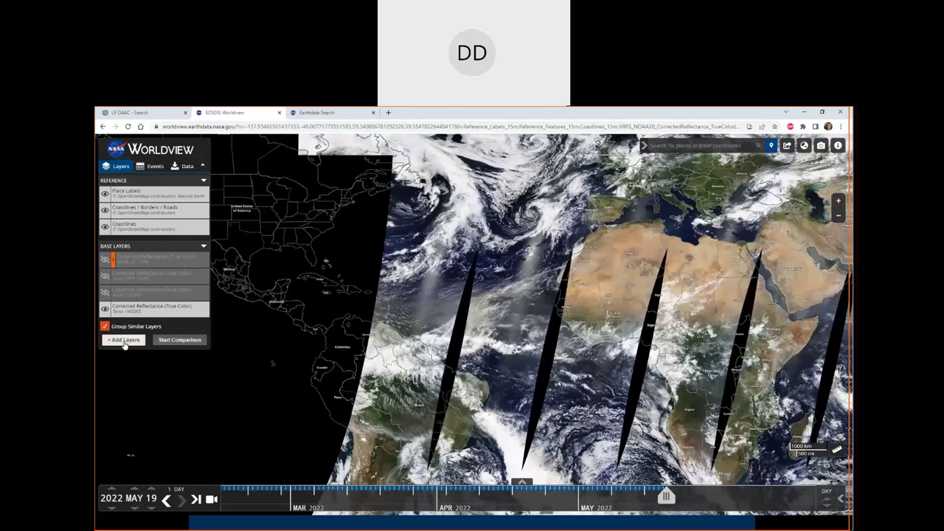
pyautogui.click(125, 341)
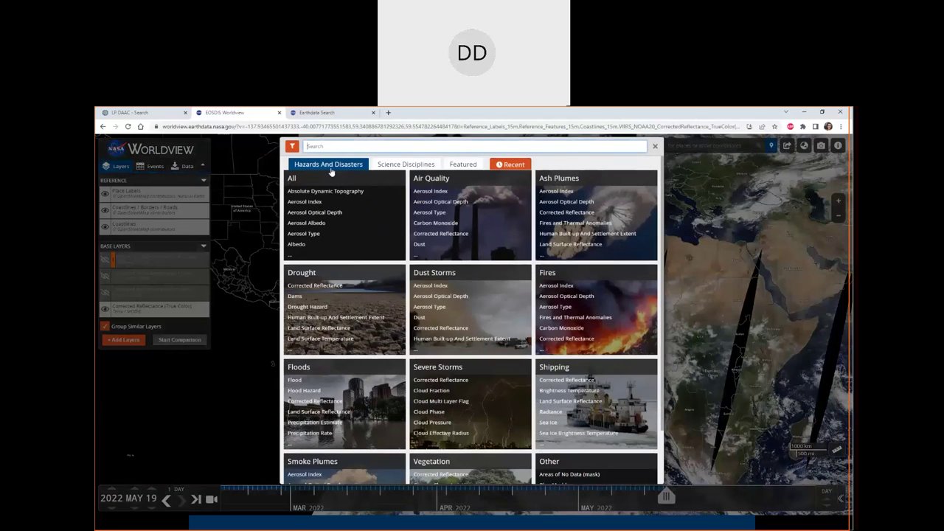
pyautogui.click(414, 165)
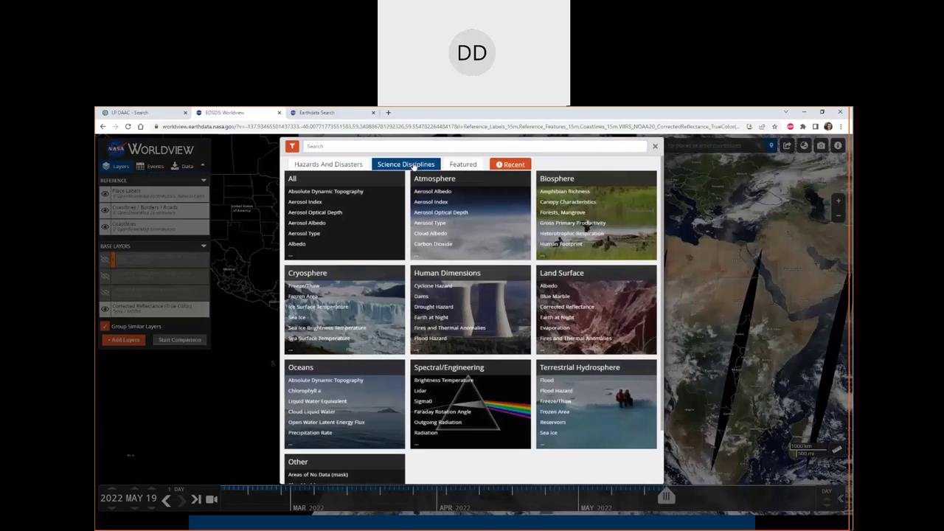
pyautogui.click(475, 165)
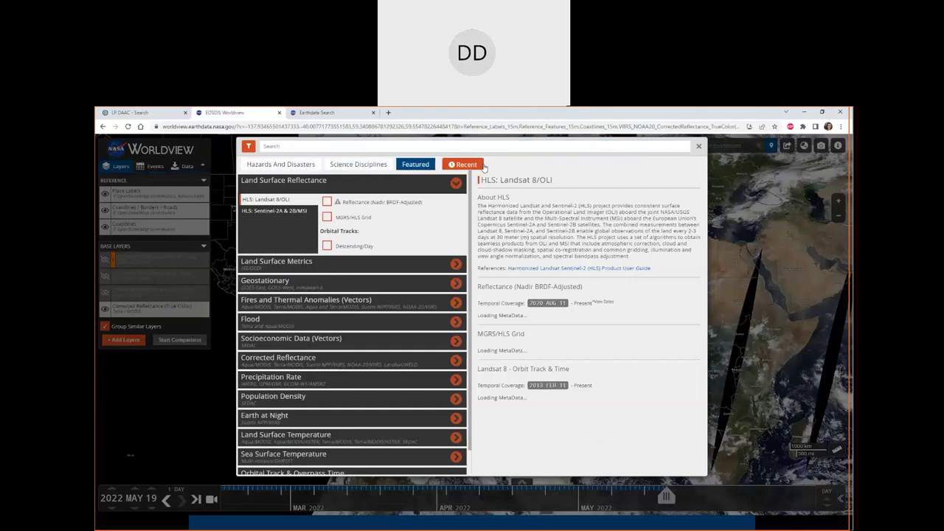
# Step: In the Drought category of Hazards And Disasters, expand Land Surface Reflectance and show the HLS: Landsat 8/OLI layers and description
pyautogui.click(293, 166)
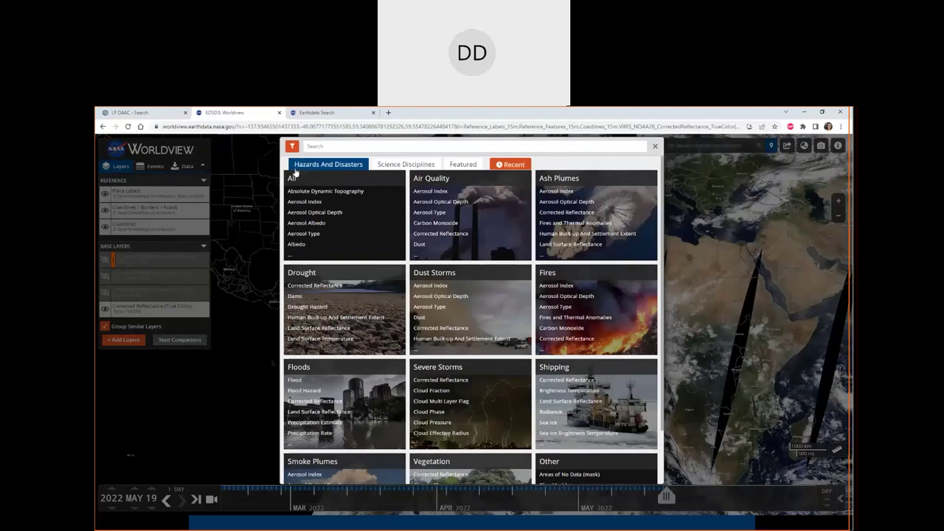
pyautogui.click(313, 278)
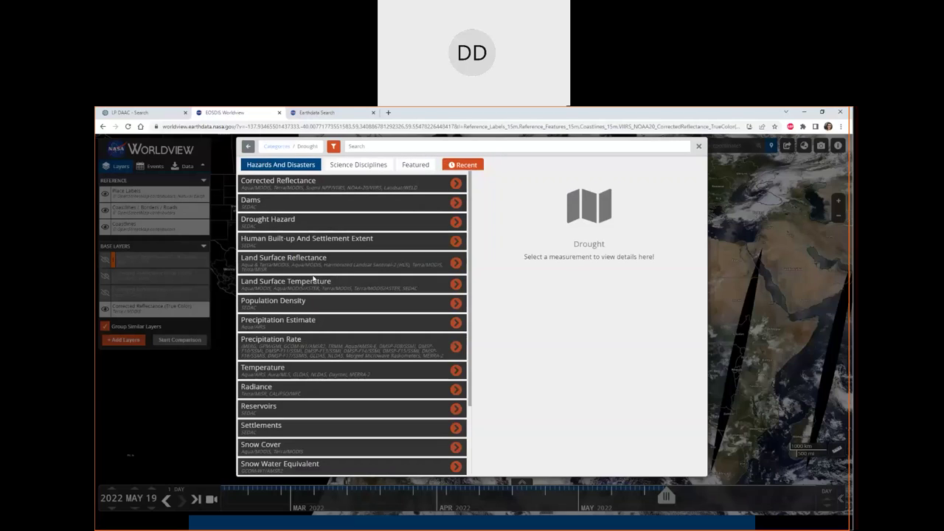
pyautogui.click(295, 267)
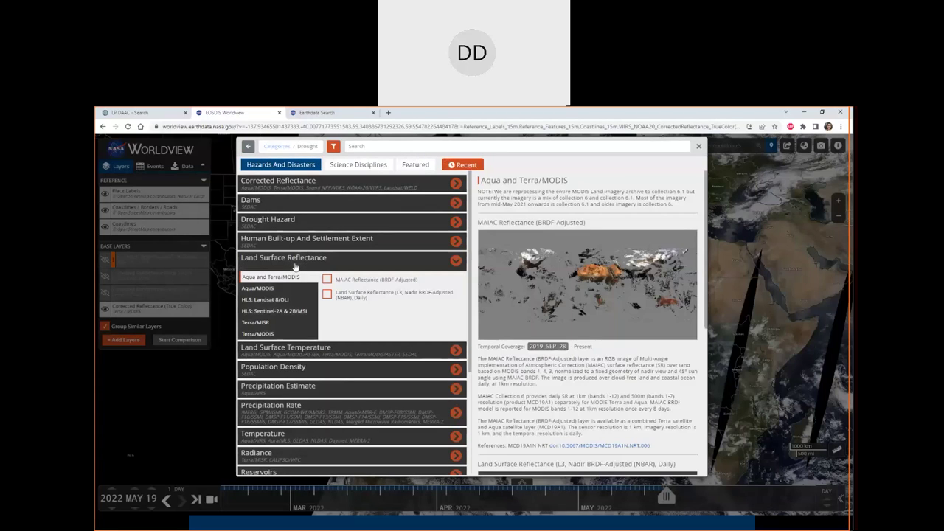
pyautogui.click(267, 300)
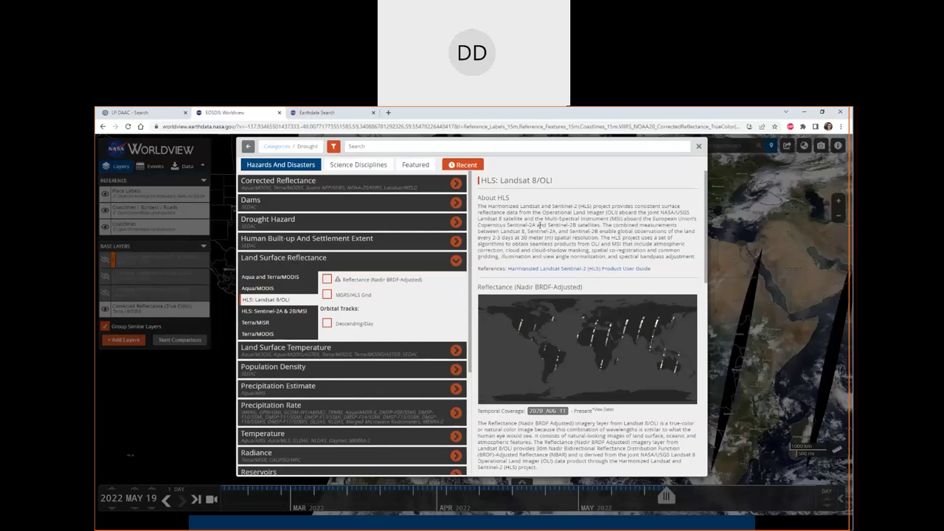
# Step: Read through the HLS: Landsat 8/OLI layer descriptions and add its Reflectance (Nadir BRDF-Adjusted) layer to the map
pyautogui.scroll(-2, 538, 224)
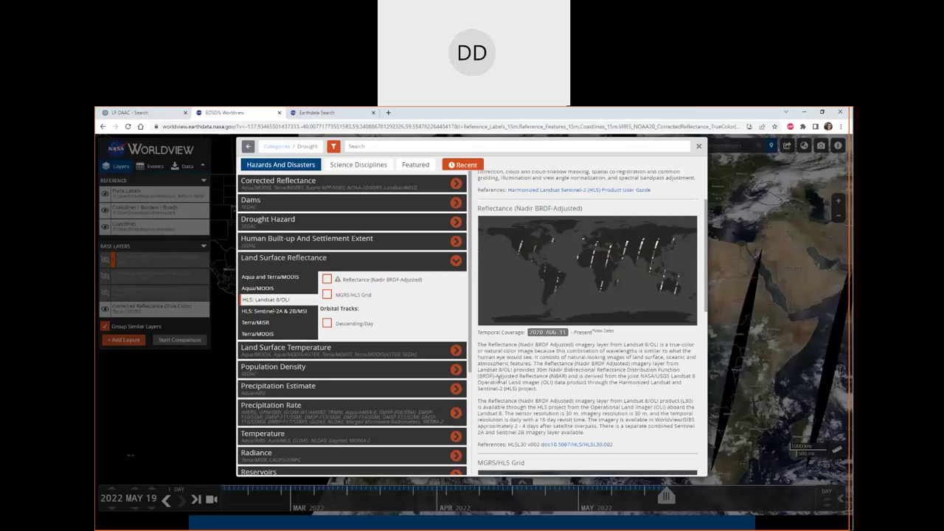
pyautogui.scroll(-2, 583, 344)
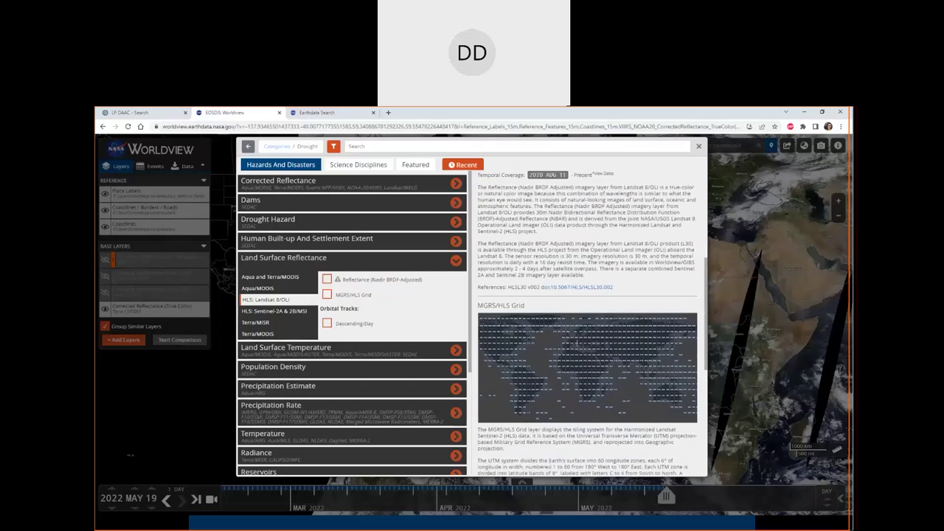
pyautogui.scroll(-2, 576, 346)
pyautogui.scroll(-1, 576, 347)
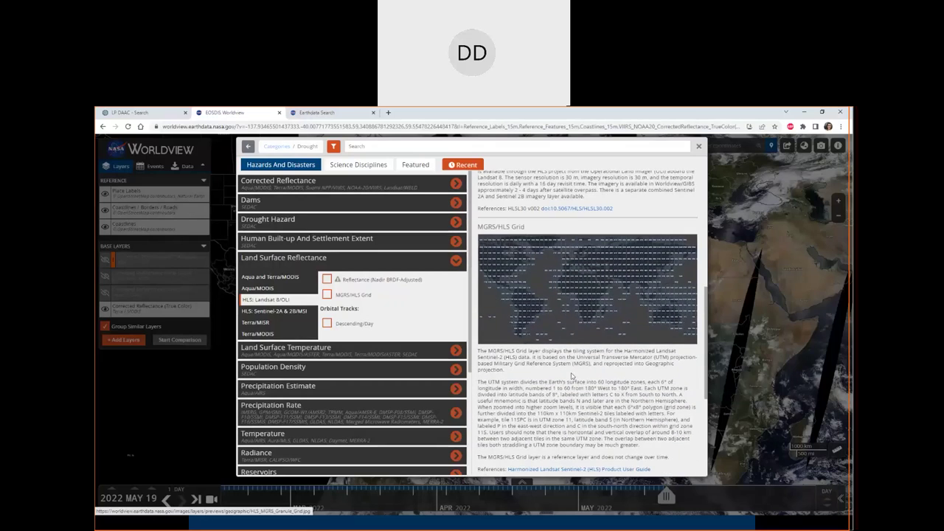
pyautogui.scroll(-5, 572, 378)
pyautogui.scroll(-1, 572, 378)
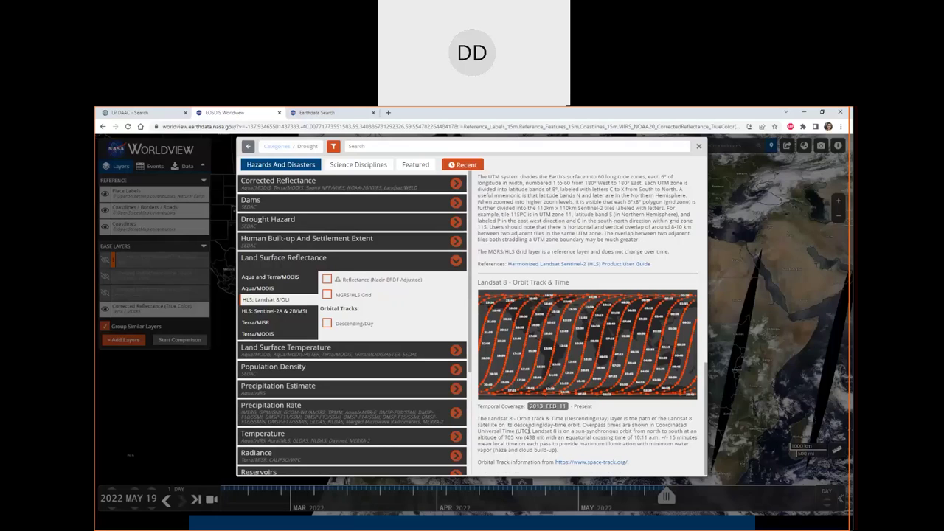
pyautogui.click(326, 280)
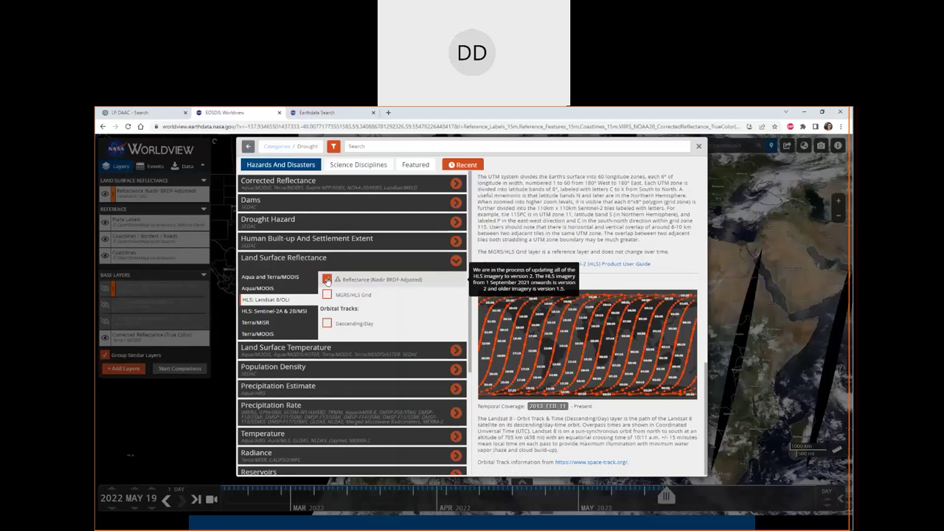
# Step: Search the layer catalog for HLS, add the Sentinel 2A & 2B / MSI Reflectance (Nadir BRDF-Adjusted) layer and close the catalog
pyautogui.click(367, 146)
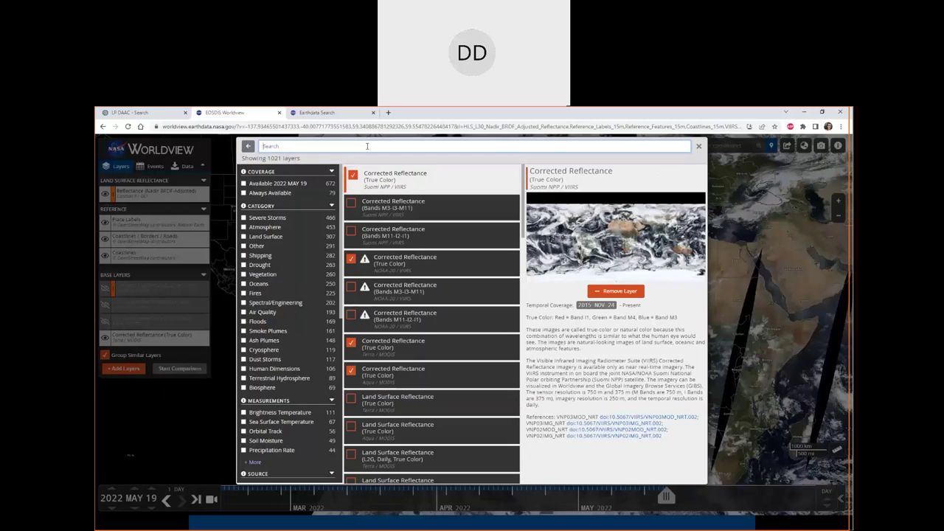
pyautogui.write('HLS')
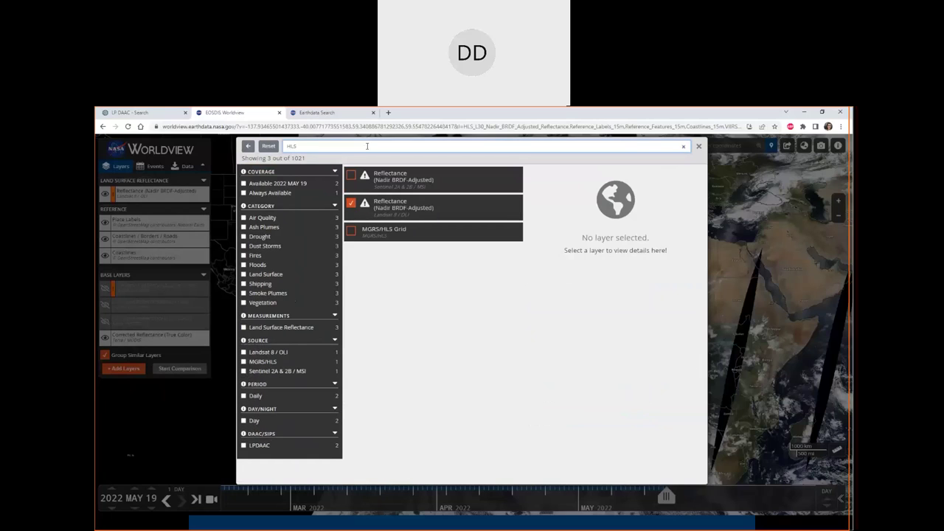
pyautogui.click(351, 175)
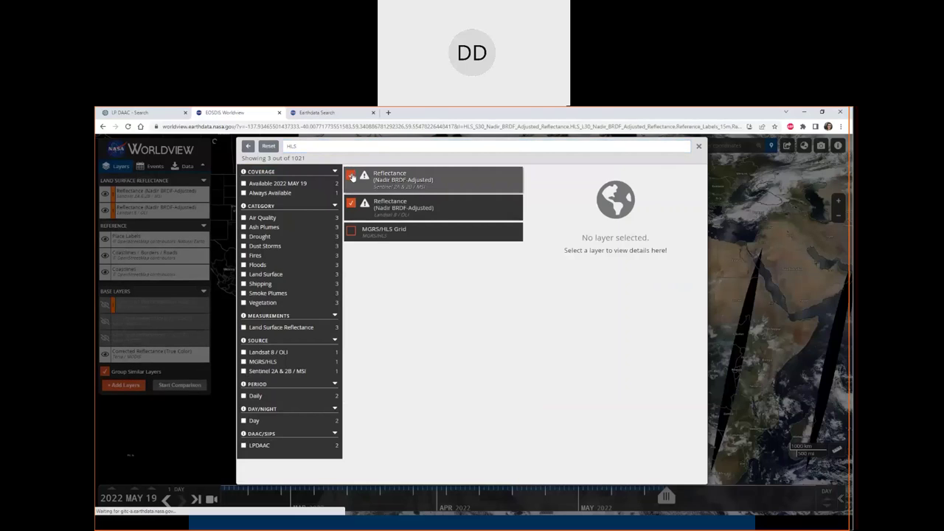
pyautogui.click(700, 147)
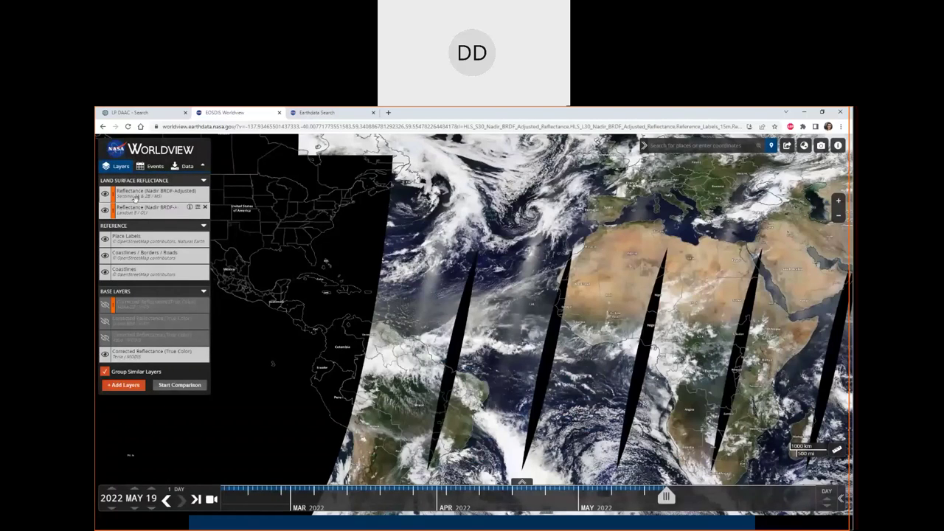
# Step: Find Garden City, KS, USA with the place search and centre the map on it
pyautogui.moveTo(305, 279); pyautogui.dragTo(312, 298)
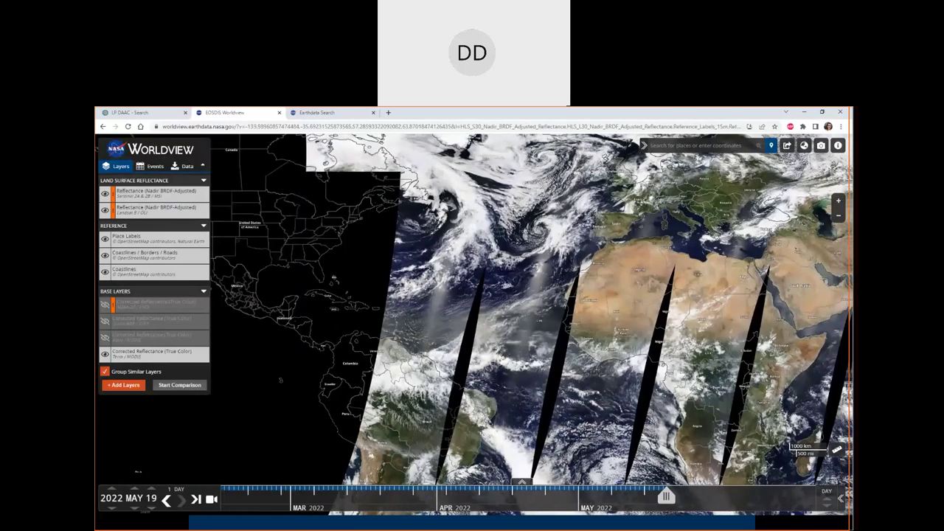
pyautogui.moveTo(274, 249); pyautogui.dragTo(333, 290)
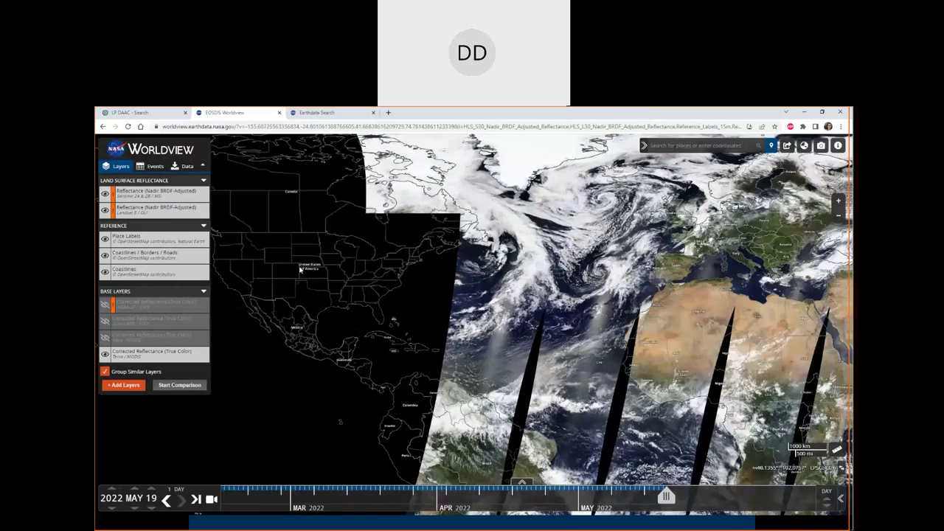
pyautogui.scroll(3, 316, 295)
pyautogui.scroll(2, 369, 317)
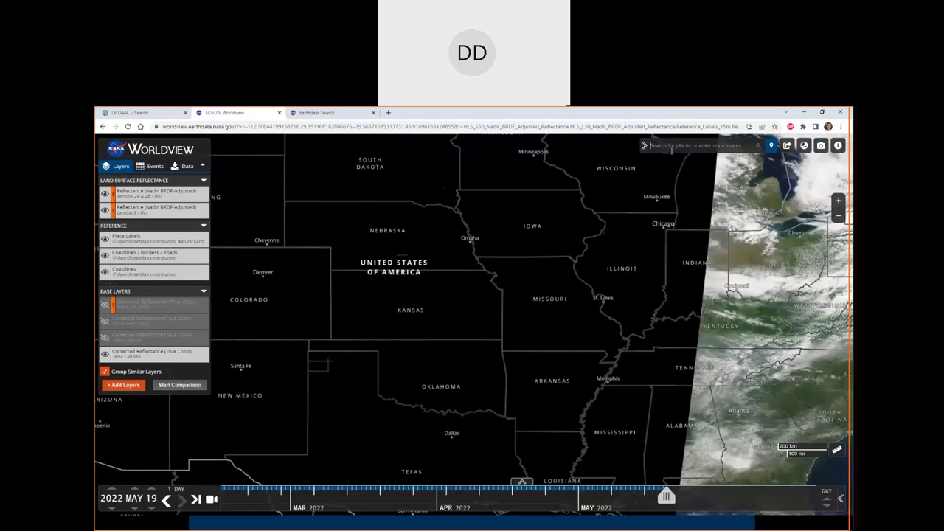
pyautogui.write('Garden City')
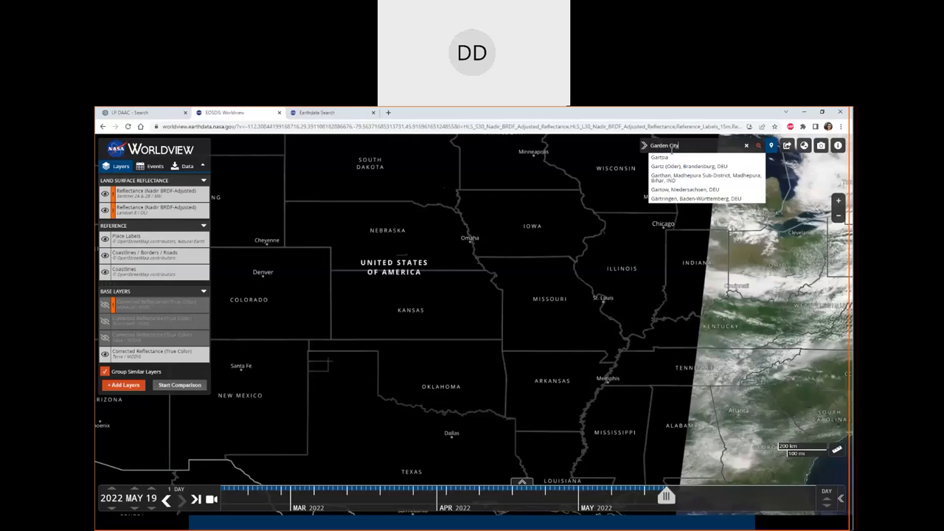
pyautogui.write(',')
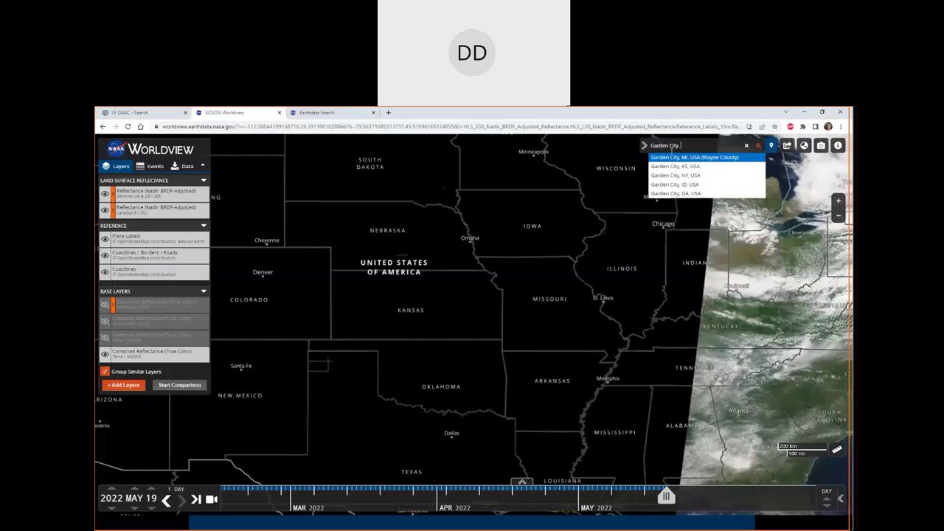
pyautogui.write(' KS')
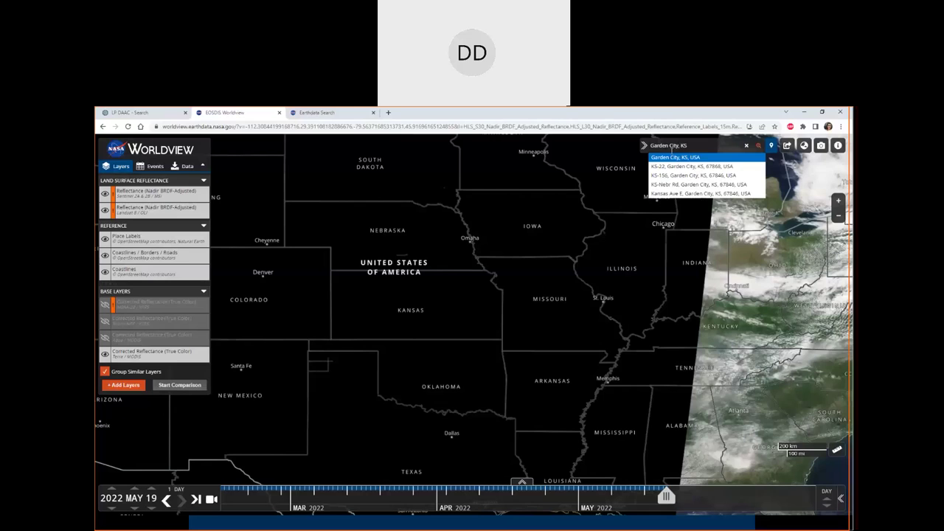
pyautogui.press('Return')
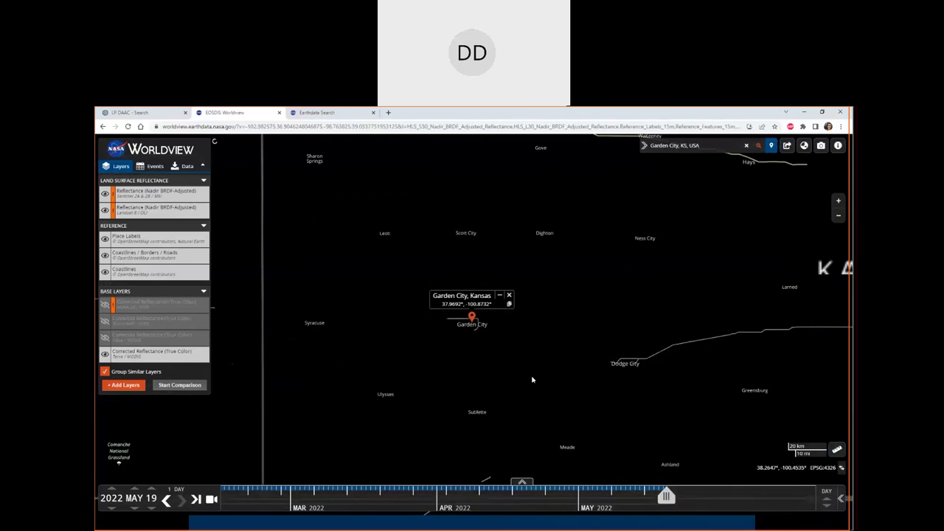
# Step: Set the map date to 2022 APR 23 to view the imagery around Garden City
pyautogui.click(165, 499)
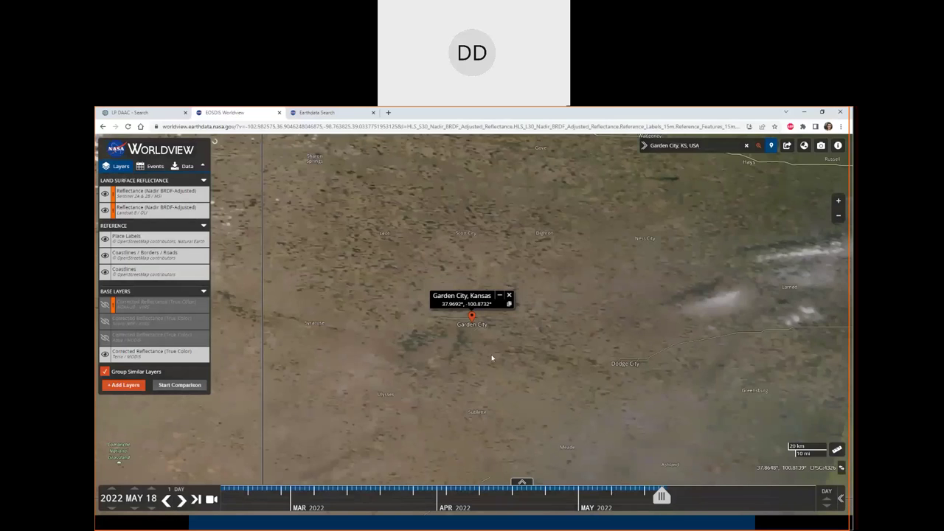
pyautogui.moveTo(480, 344); pyautogui.dragTo(448, 313)
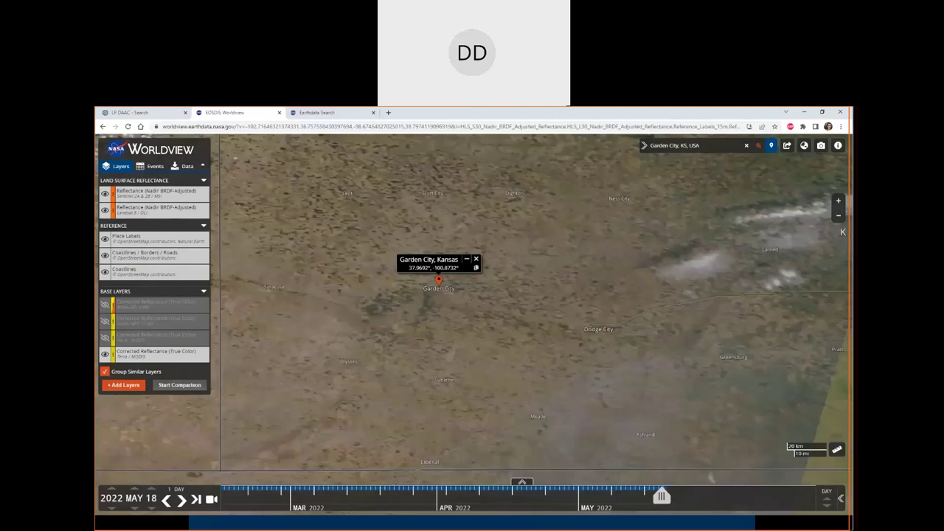
pyautogui.click(136, 509)
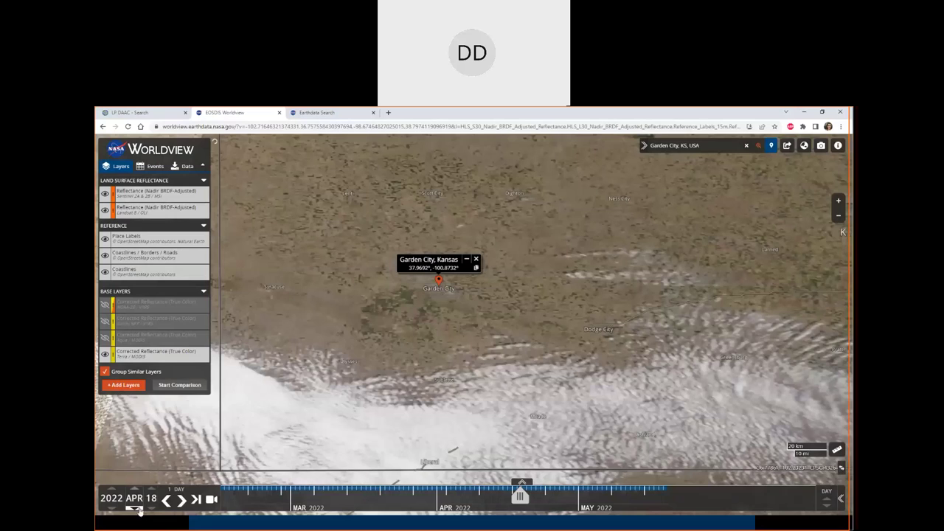
pyautogui.click(152, 498)
pyautogui.write('23')
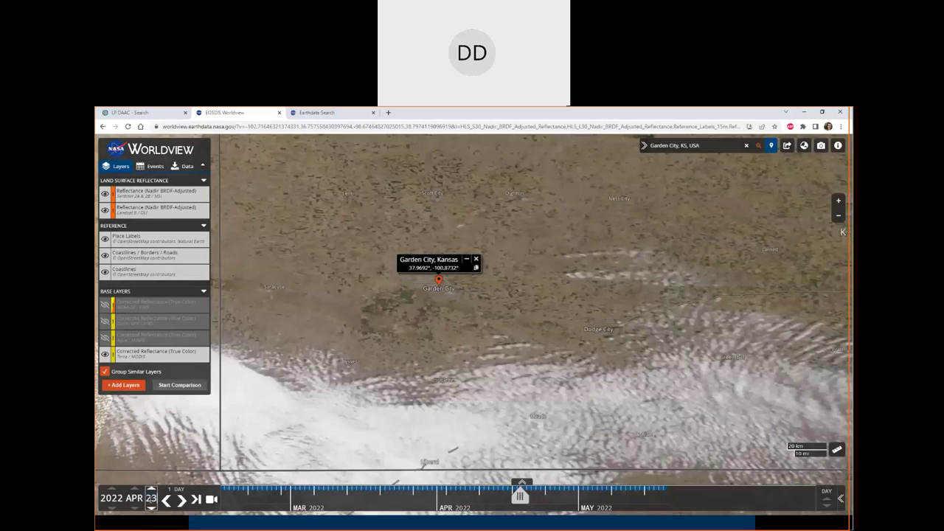
pyautogui.press('Tab')
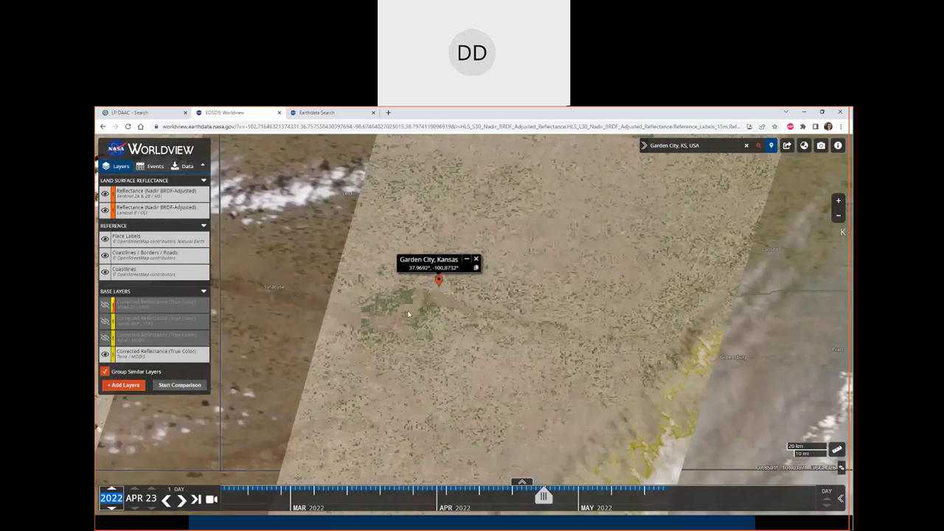
# Step: Hide the Sentinel 2A & 2B / MSI reflectance layer and toggle the Landsat 8 / OLI one to compare it with the base imagery, leaving it shown
pyautogui.scroll(2, 408, 316)
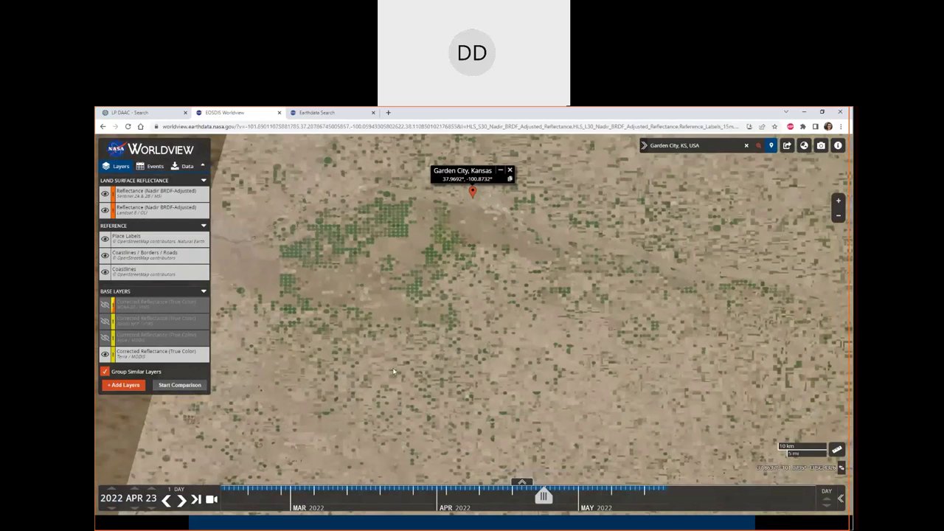
pyautogui.click(105, 194)
pyautogui.click(105, 211)
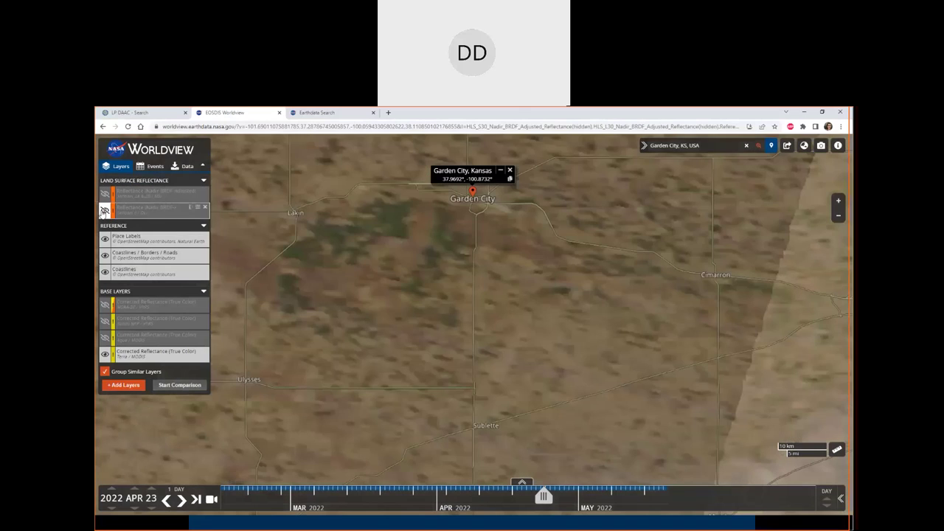
pyautogui.click(105, 210)
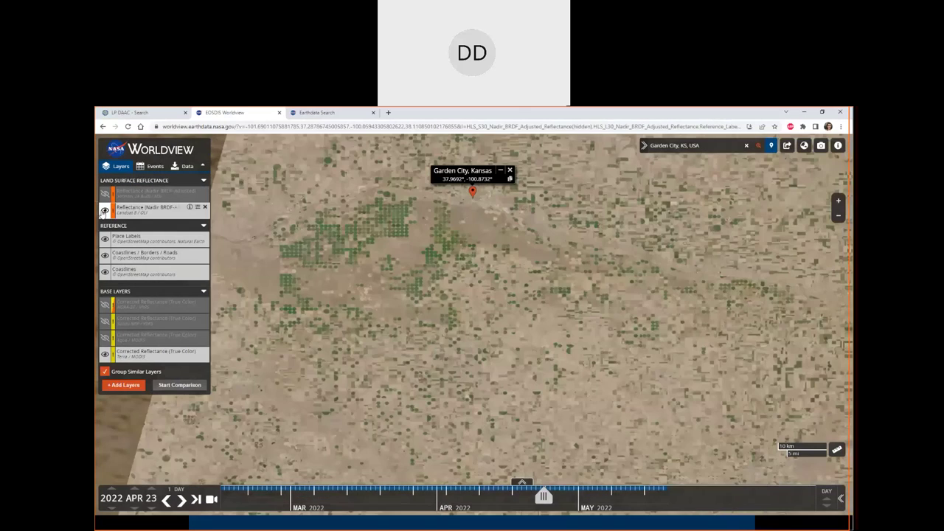
pyautogui.click(105, 210)
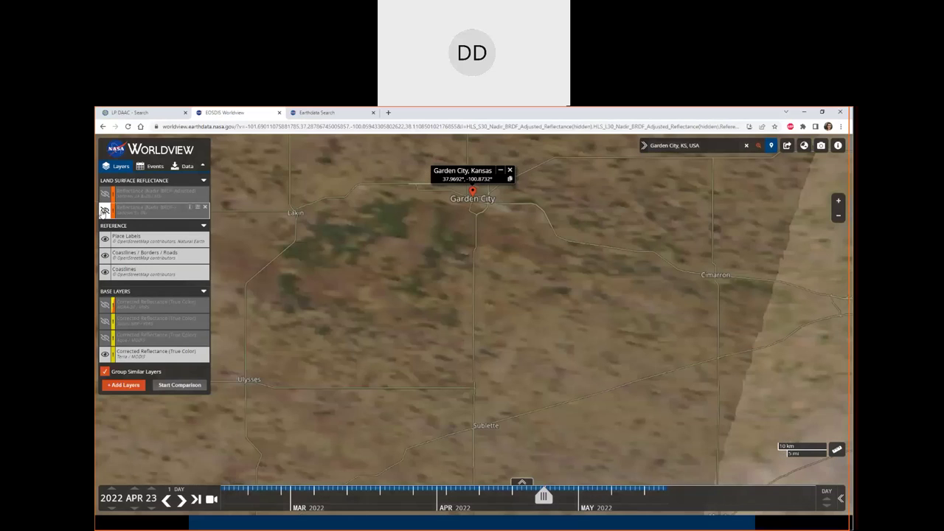
pyautogui.click(105, 210)
pyautogui.moveTo(436, 356); pyautogui.dragTo(426, 333)
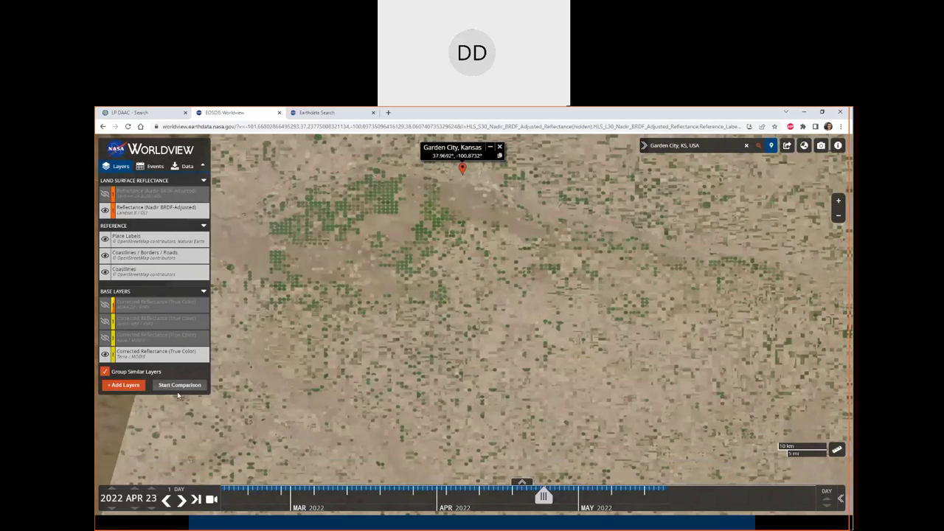
# Step: Start a comparison of the map imagery and set the date of side B to 2022 APR 23
pyautogui.click(176, 386)
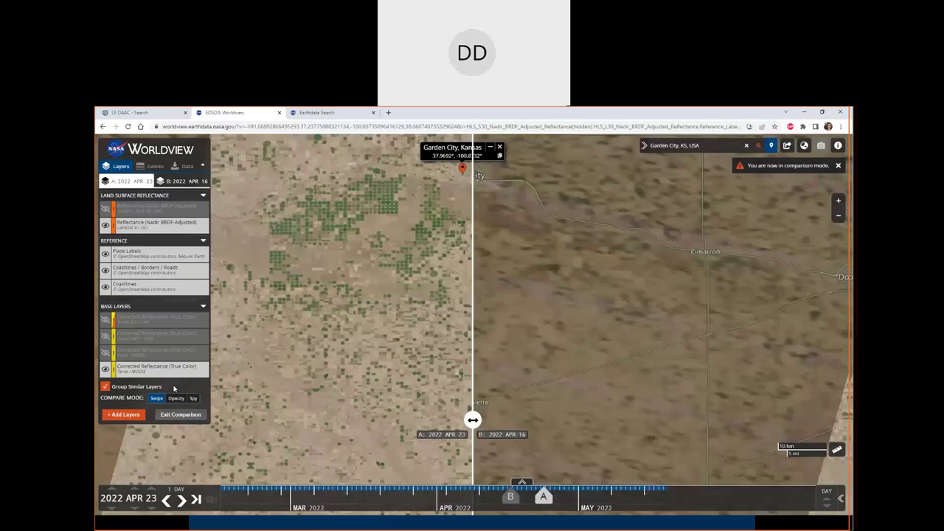
pyautogui.click(178, 184)
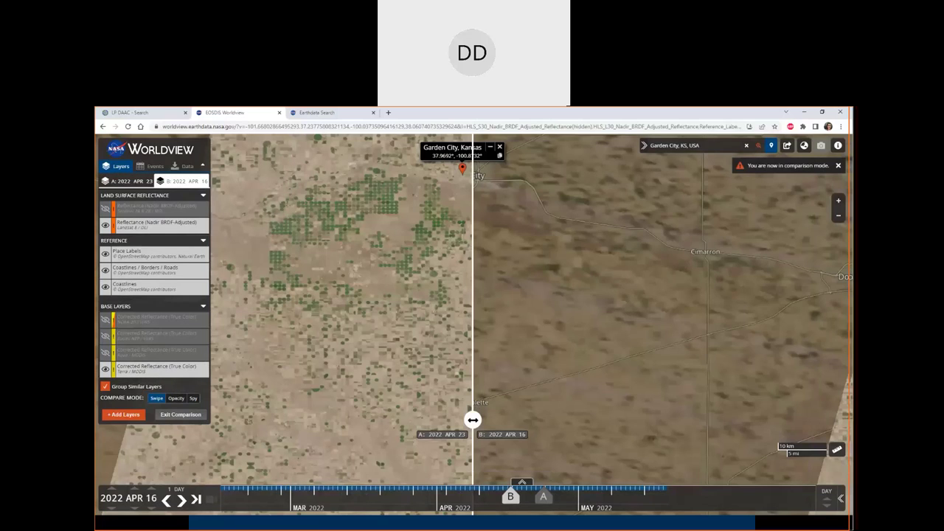
pyautogui.click(150, 498)
pyautogui.write('23')
pyautogui.press('Tab')
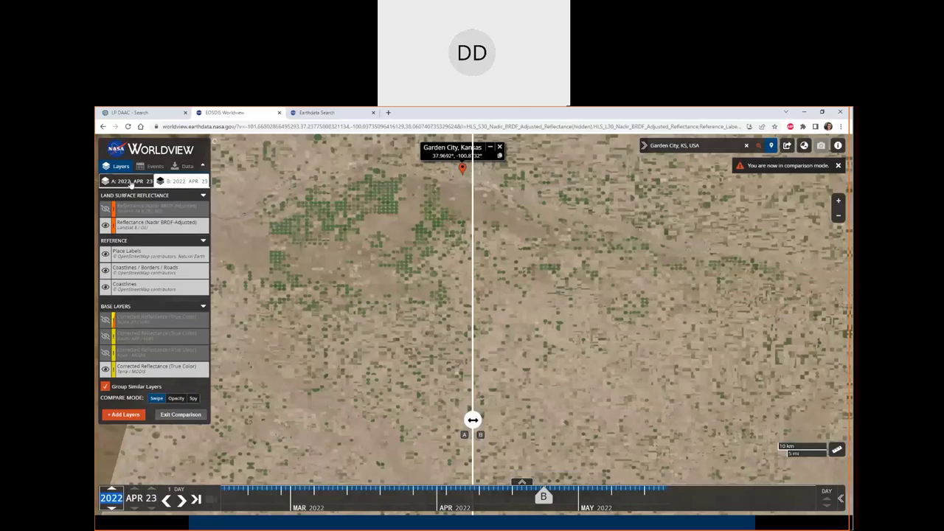
# Step: Set the date of comparison side A to 2021 APR 25
pyautogui.click(131, 182)
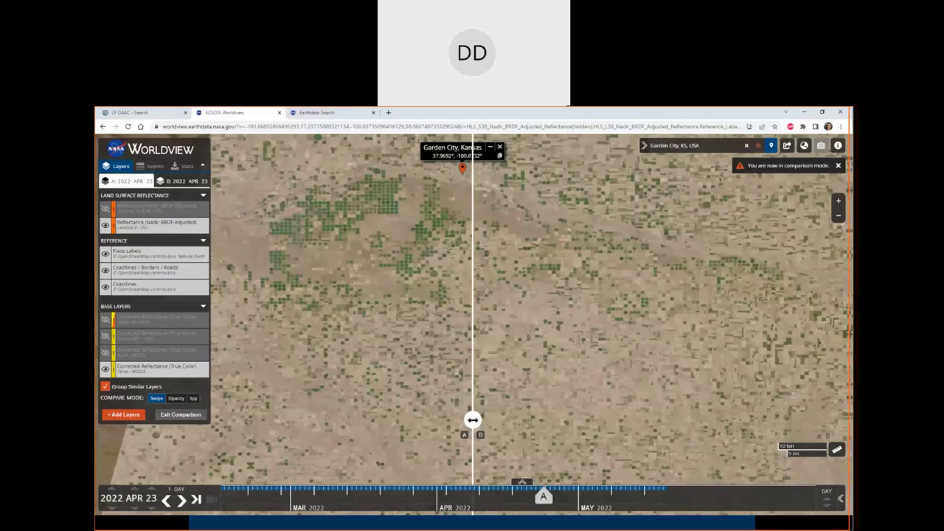
pyautogui.click(111, 509)
pyautogui.click(150, 491)
pyautogui.click(151, 490)
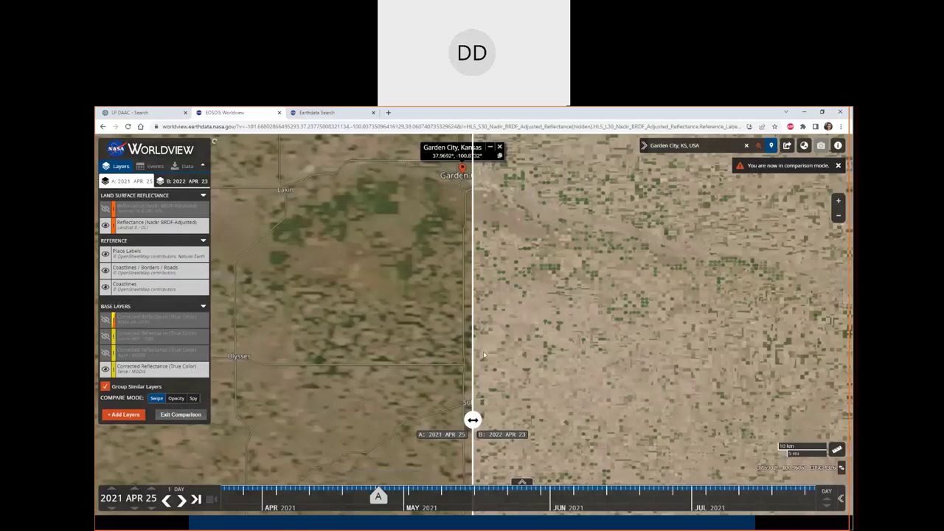
# Step: Move the swipe divider east of Garden City and show the Sentinel 2A & 2B / MSI reflectance layer on side A
pyautogui.scroll(-1, 536, 368)
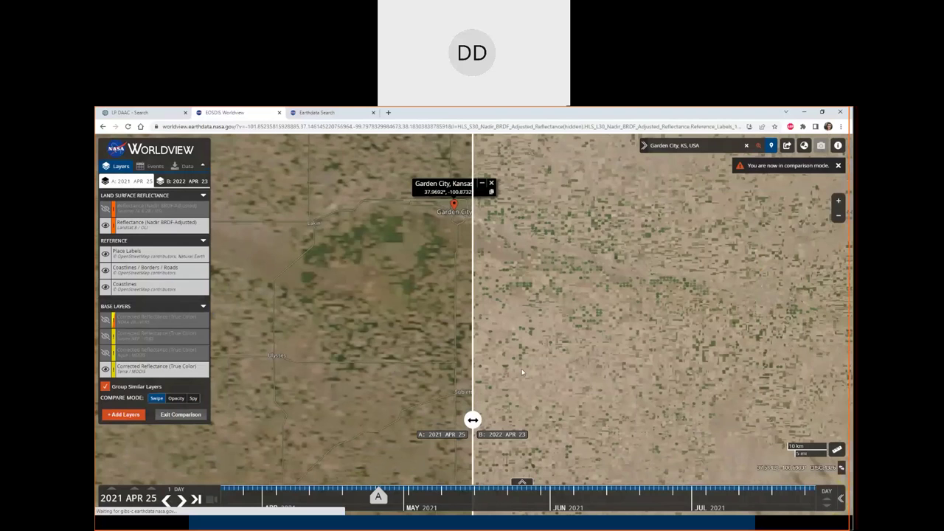
pyautogui.scroll(-1, 534, 368)
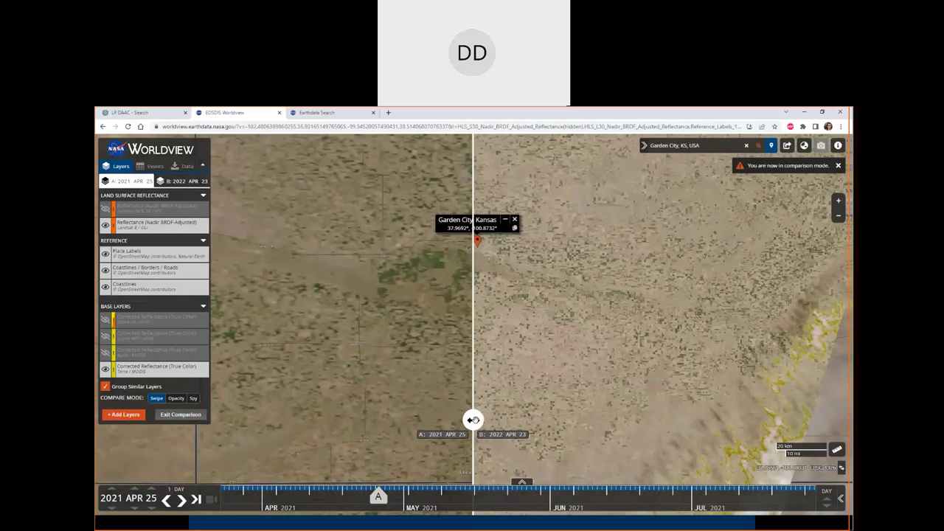
pyautogui.moveTo(473, 419); pyautogui.dragTo(609, 419)
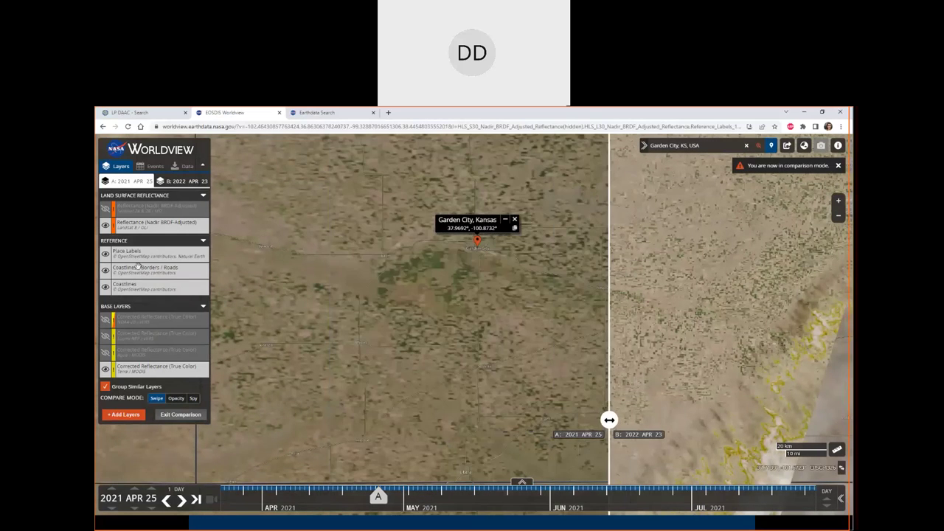
pyautogui.click(104, 209)
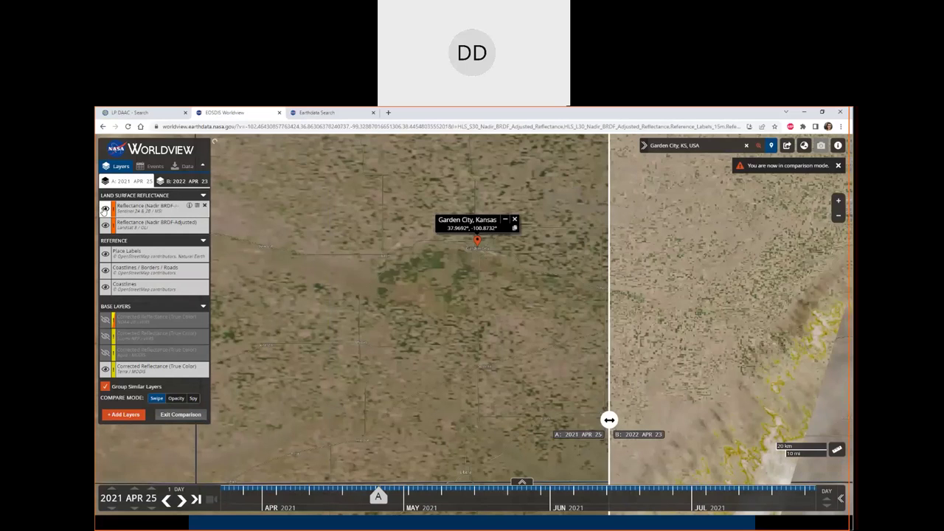
# Step: Sweep the swipe divider east and west across the Garden City area to compare 2021 APR 25 with 2022 APR 23
pyautogui.moveTo(609, 419); pyautogui.dragTo(441, 419)
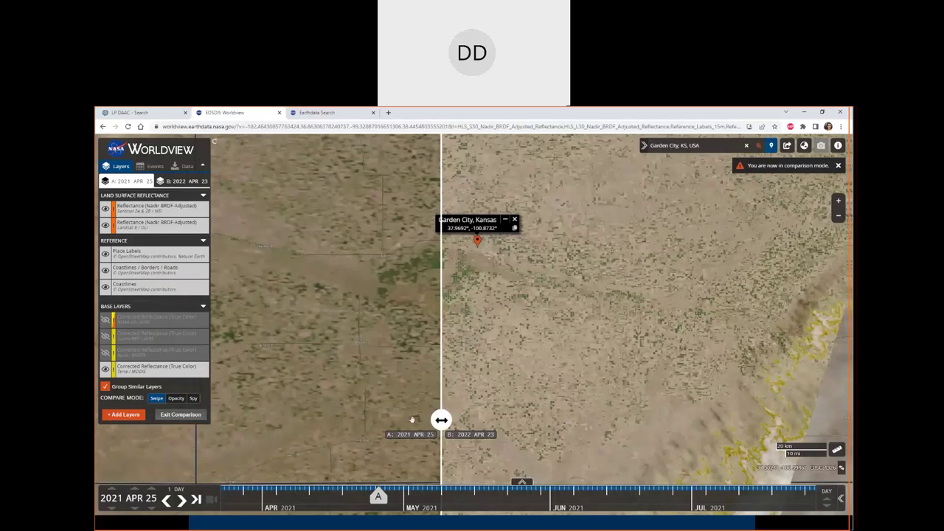
pyautogui.moveTo(441, 419); pyautogui.dragTo(499, 422)
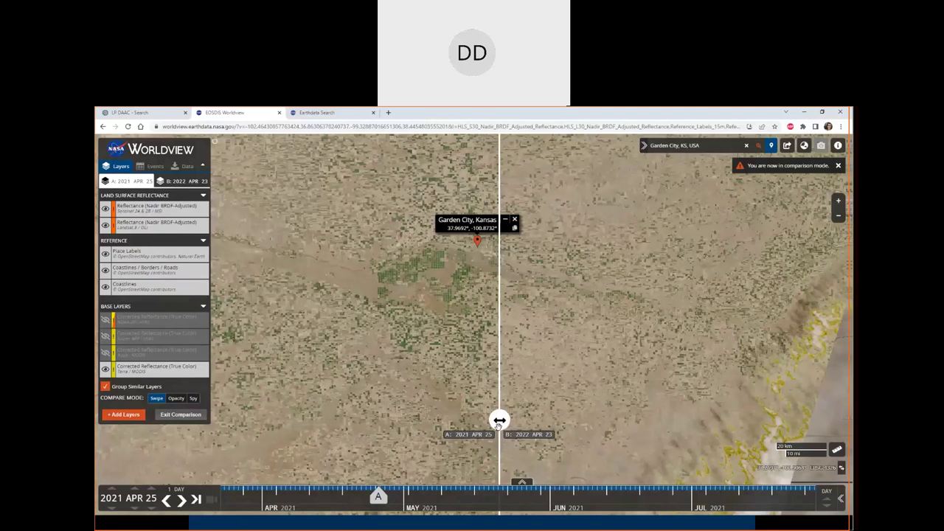
pyautogui.scroll(2, 483, 335)
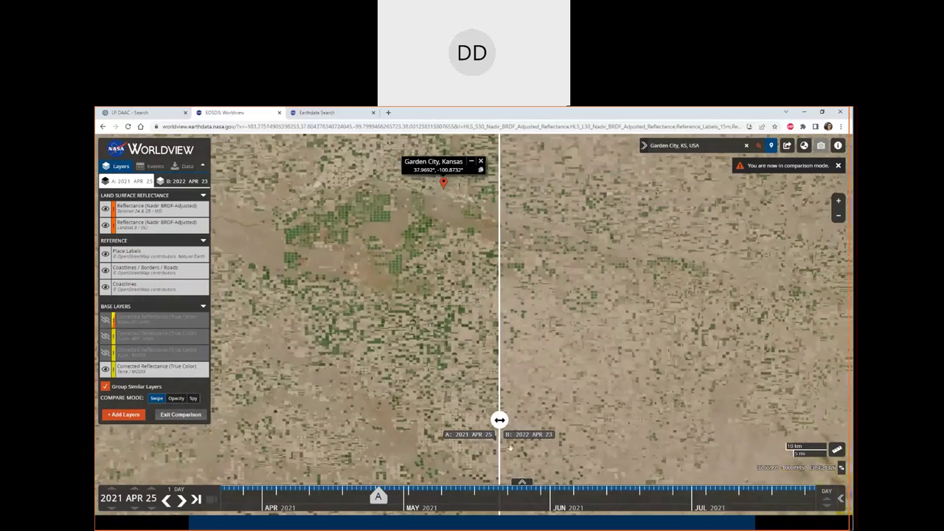
pyautogui.moveTo(499, 419); pyautogui.dragTo(202, 420)
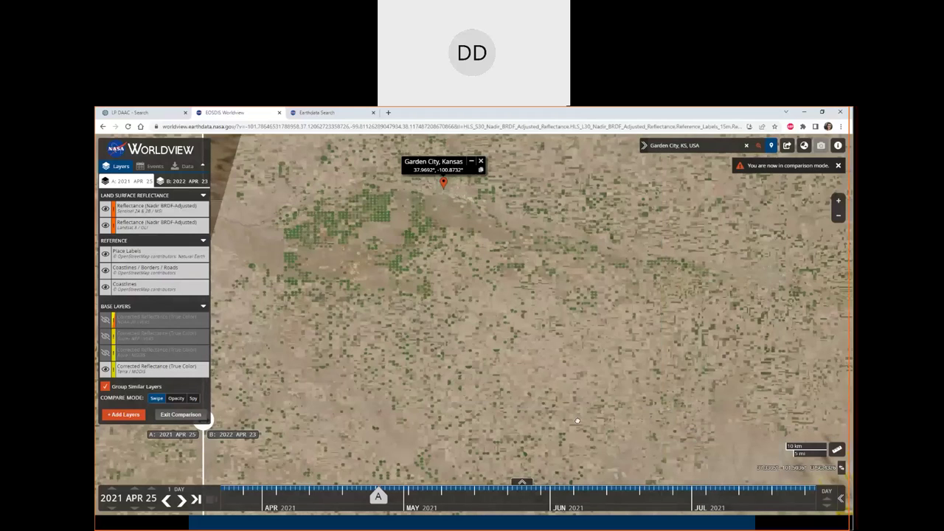
pyautogui.moveTo(203, 420); pyautogui.dragTo(268, 420)
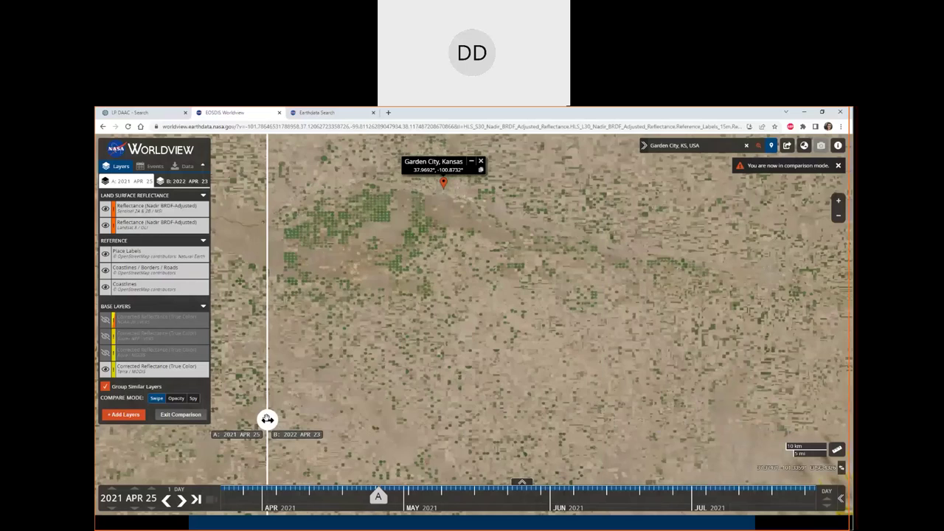
# Step: Compare the two dates in Opacity mode at 100% and in Spy mode, returning to Swipe with the divider east of Garden City
pyautogui.click(177, 398)
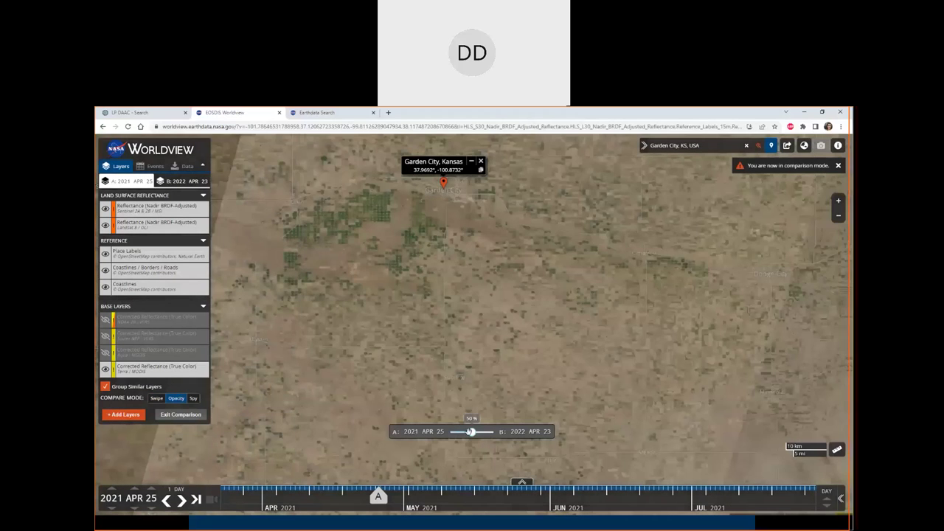
pyautogui.moveTo(471, 433)
pyautogui.moveTo(471, 434); pyautogui.dragTo(493, 439)
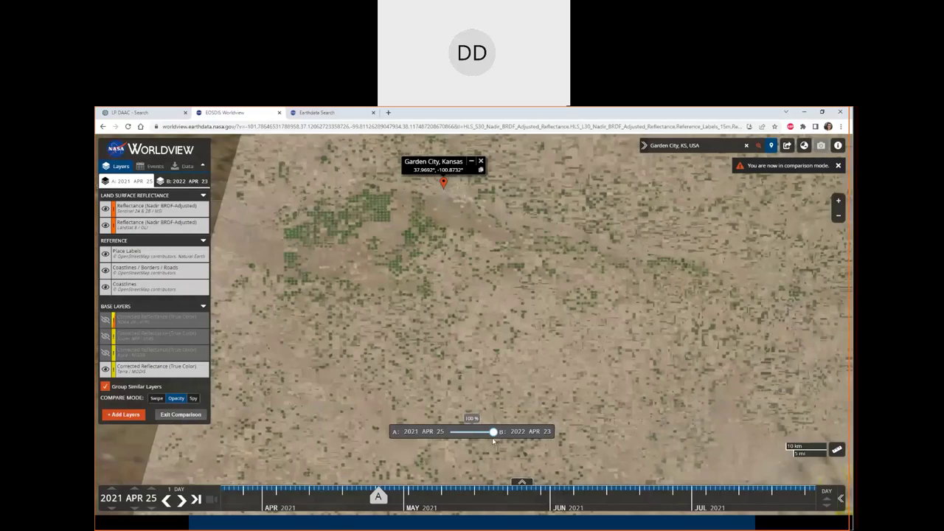
pyautogui.click(193, 398)
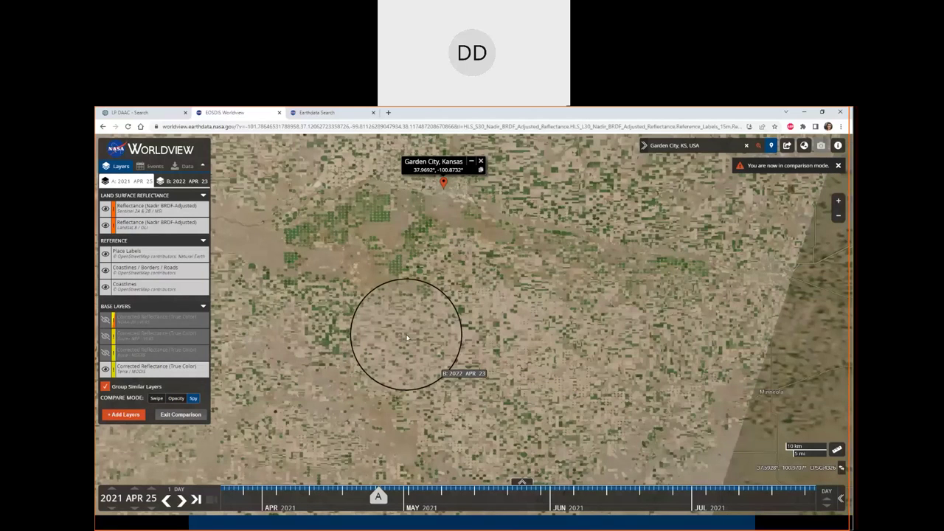
pyautogui.click(156, 399)
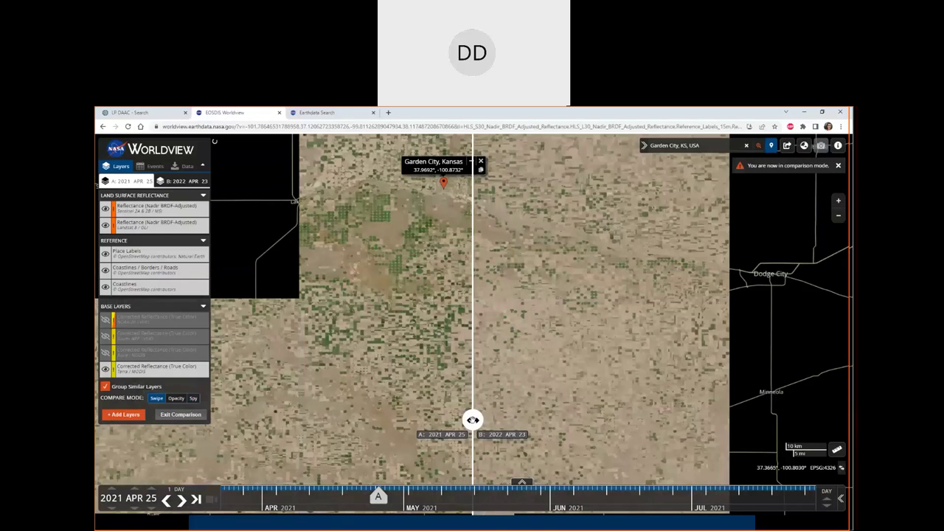
pyautogui.moveTo(472, 419); pyautogui.dragTo(578, 420)
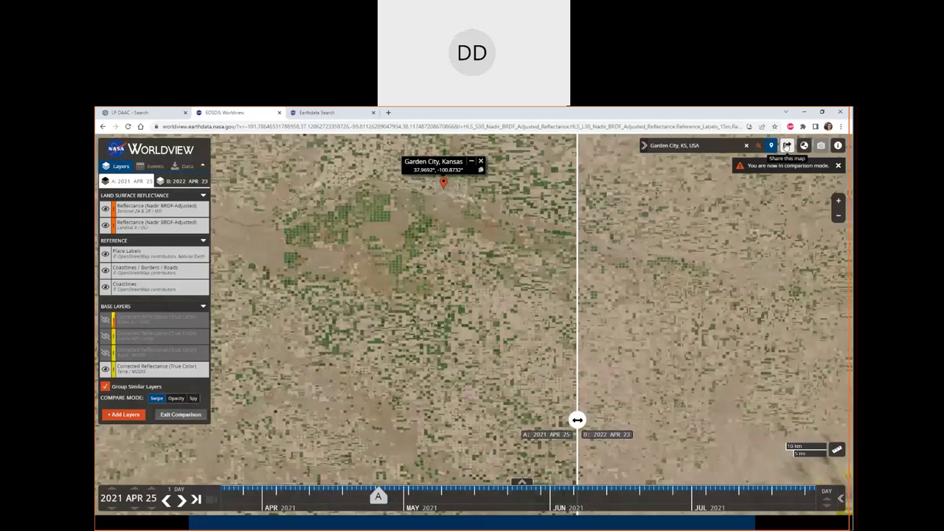
# Step: Generate a shortened share link for the comparison map, exit comparison mode and close the Share dialog
pyautogui.click(787, 147)
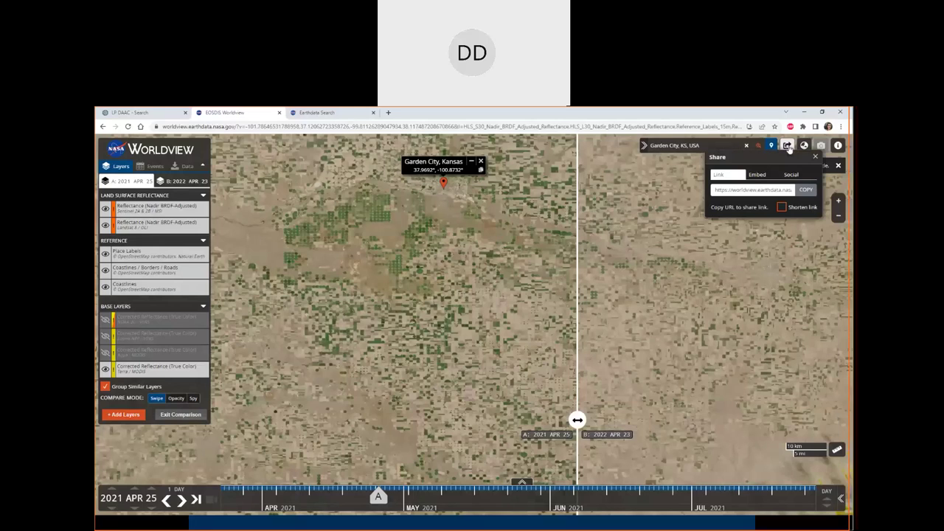
pyautogui.click(781, 207)
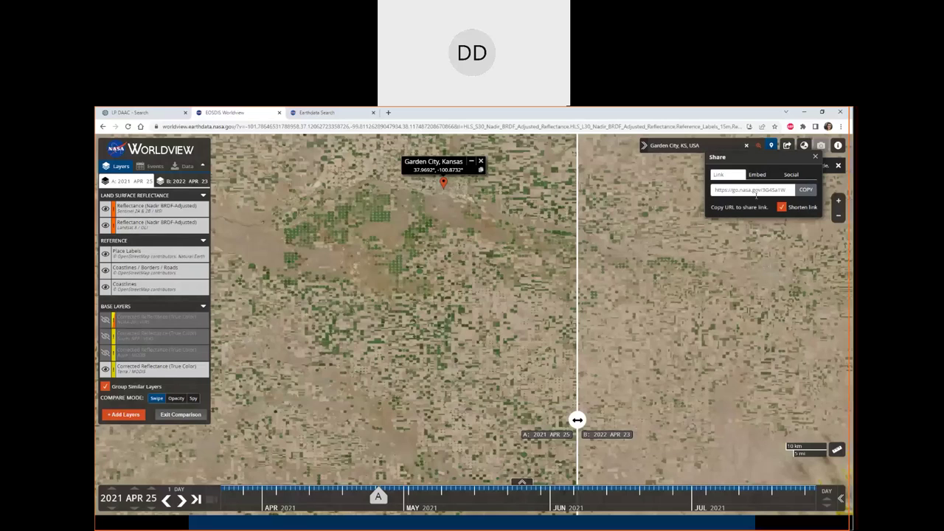
pyautogui.click(165, 414)
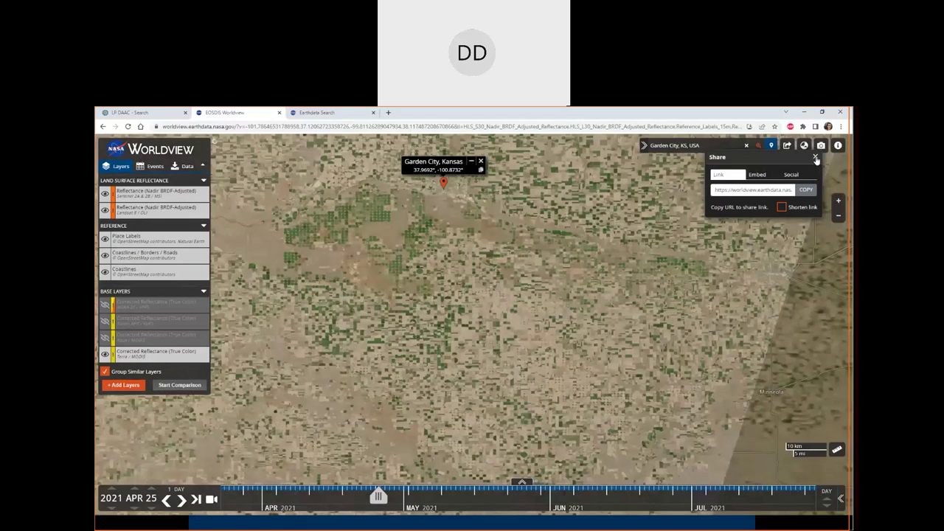
pyautogui.click(815, 157)
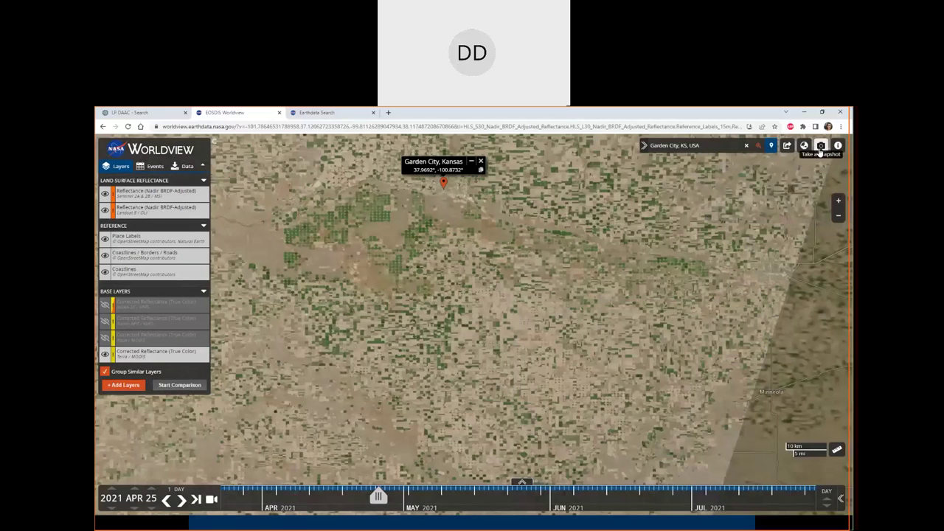
# Step: Frame a snapshot area south of Garden City from about 37.23°, -101.31° to 37.95°, -100.34°, and close the snapshot tool without downloading
pyautogui.click(821, 146)
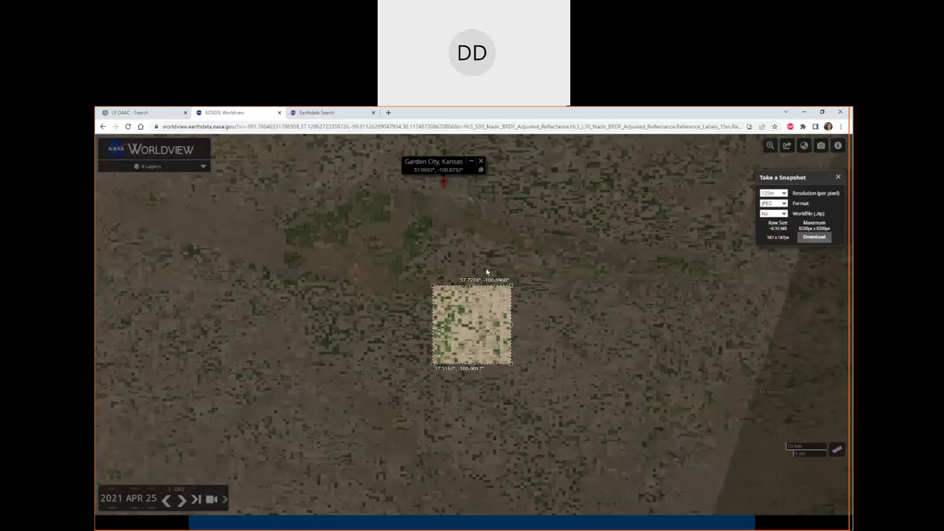
pyautogui.moveTo(432, 286); pyautogui.dragTo(277, 198)
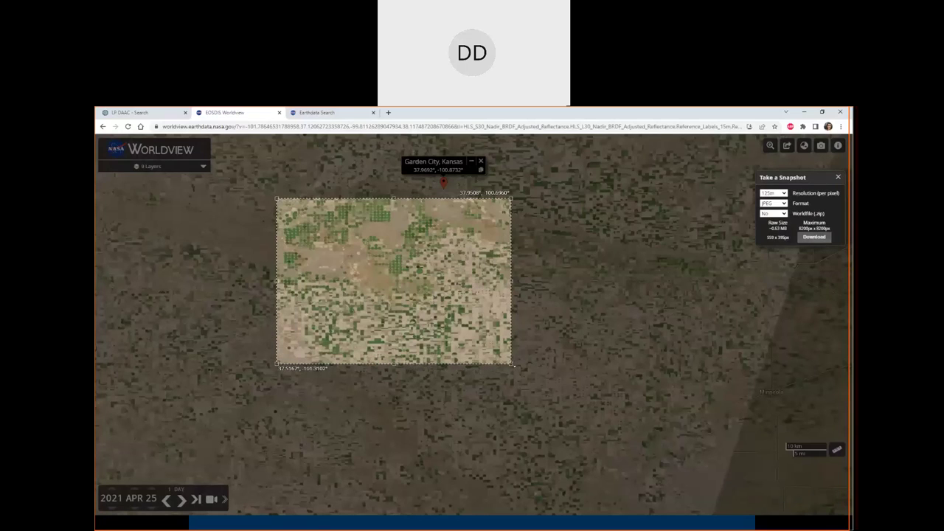
pyautogui.moveTo(513, 365); pyautogui.dragTo(646, 475)
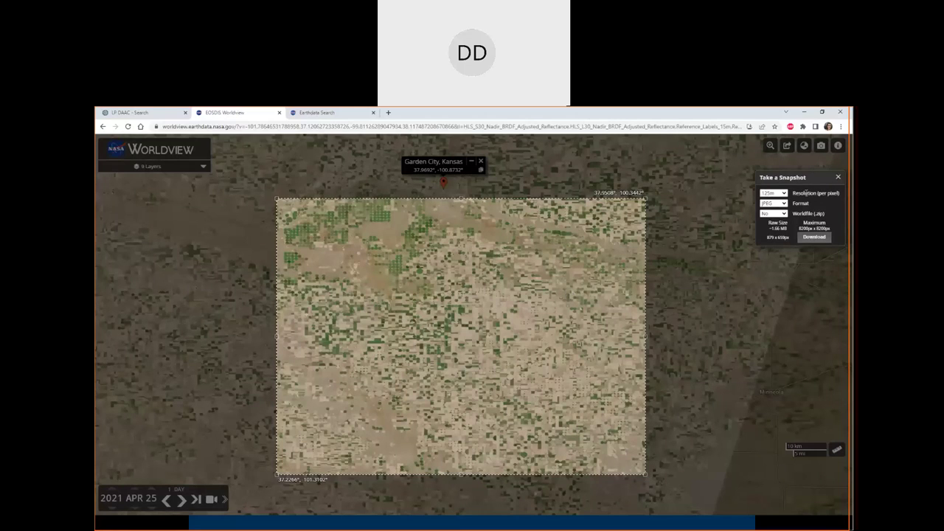
pyautogui.click(838, 178)
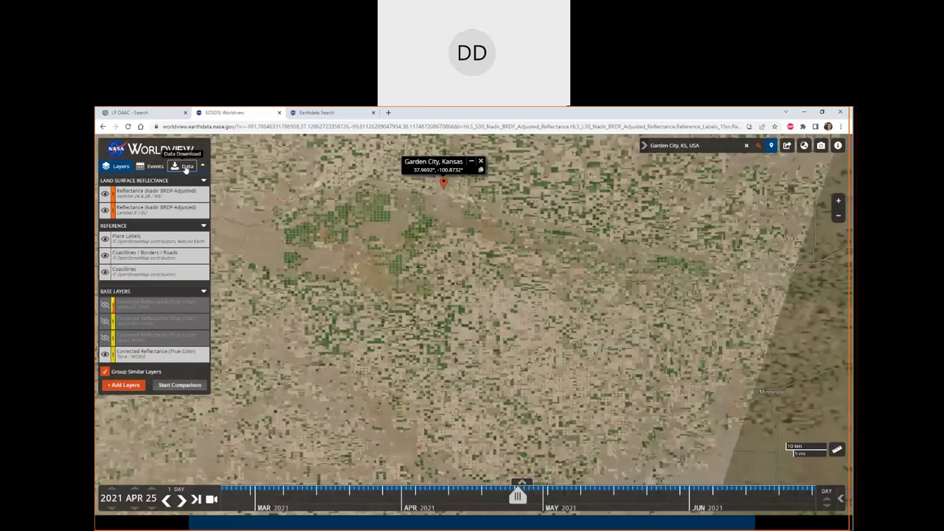
# Step: Select the Sentinel 2A & 2B / MSI Standard - v2.0 data for download, with an area of interest from about 37.26°, -101.31° to 38.00°, -100.32°
pyautogui.click(186, 168)
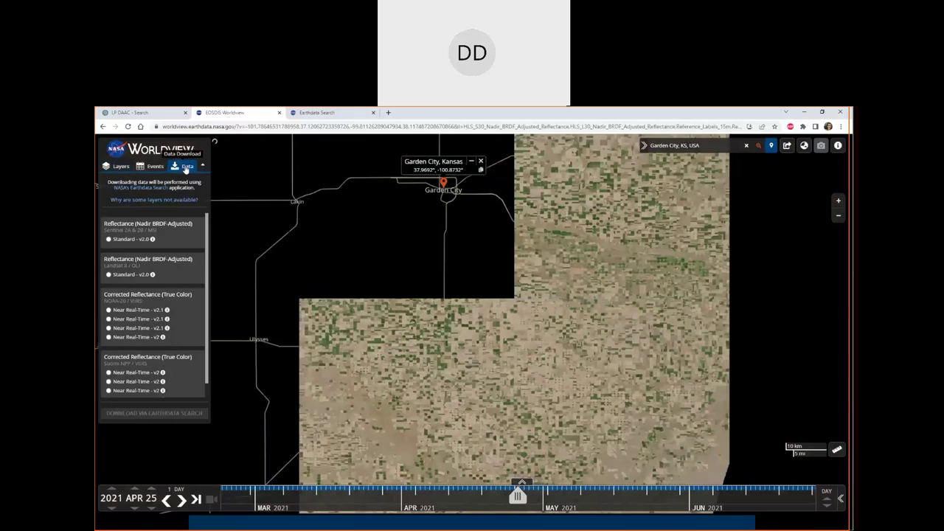
pyautogui.click(119, 239)
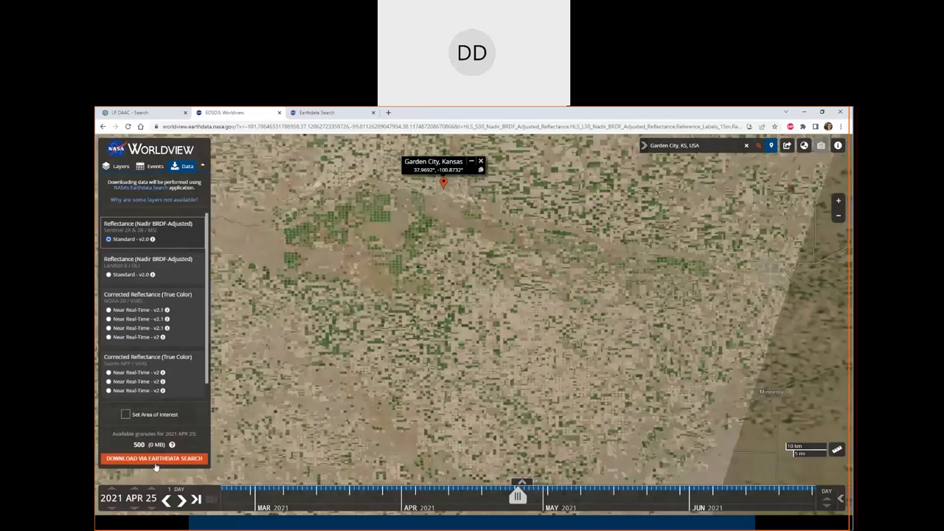
pyautogui.click(125, 414)
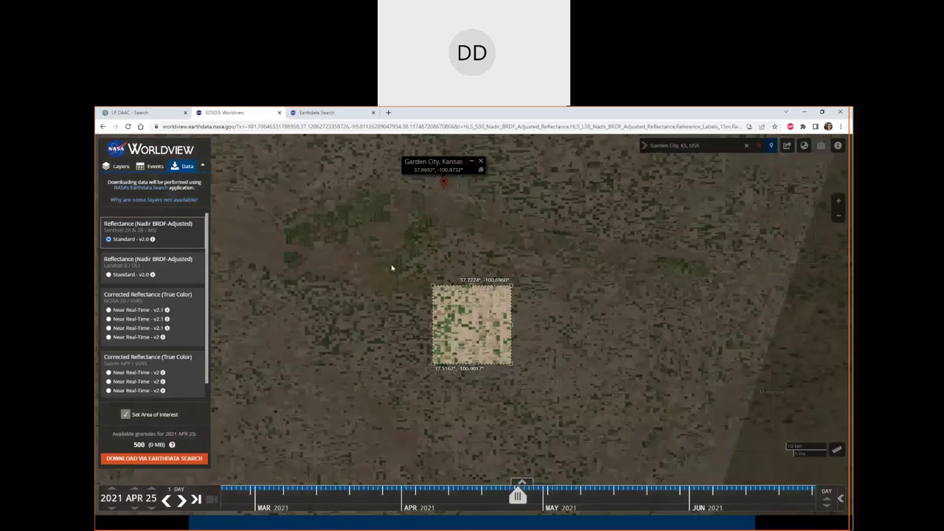
pyautogui.moveTo(434, 286); pyautogui.dragTo(277, 180)
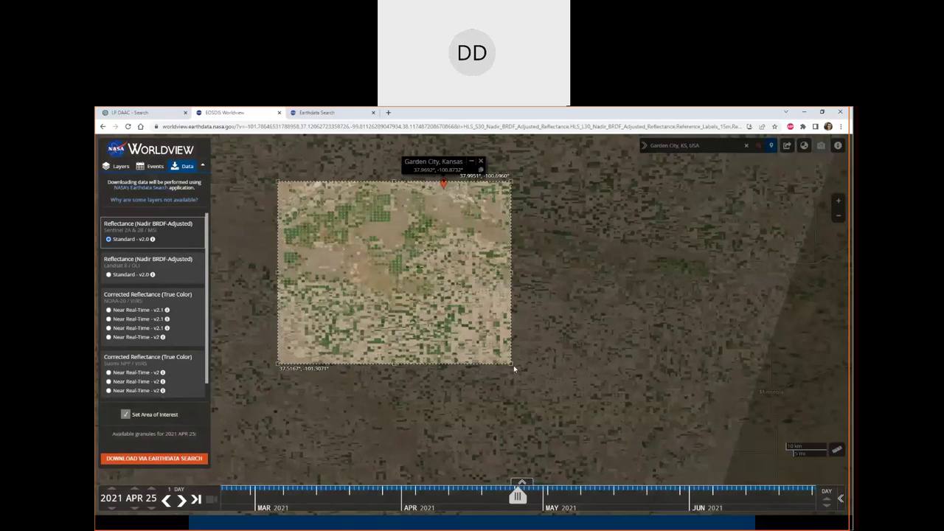
pyautogui.moveTo(513, 366); pyautogui.dragTo(656, 463)
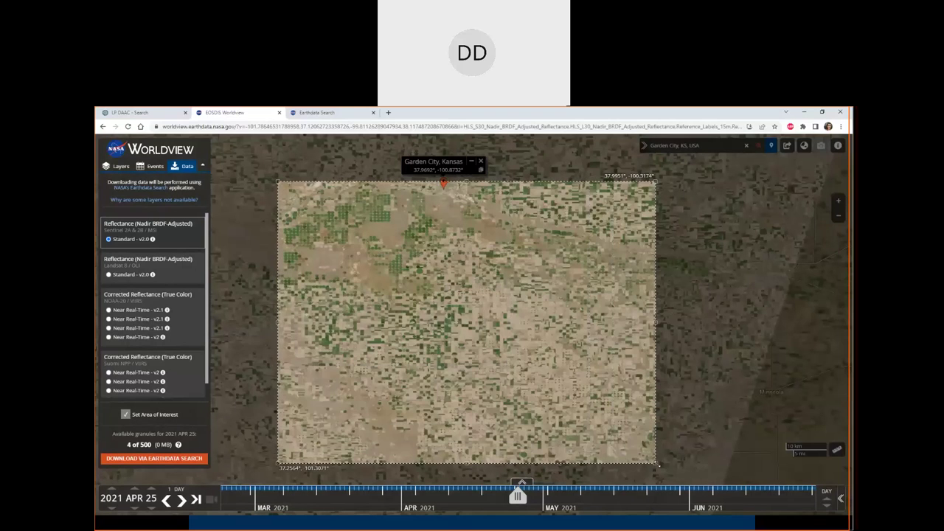
# Step: Transfer the selected Sentinel data to Earthdata Search and view the granule footprints around Garden City on its map
pyautogui.click(146, 458)
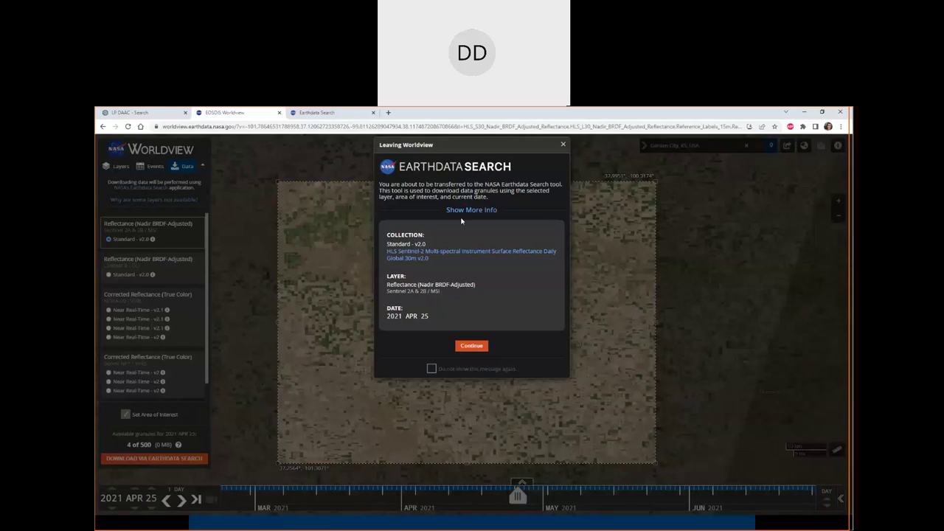
pyautogui.click(476, 348)
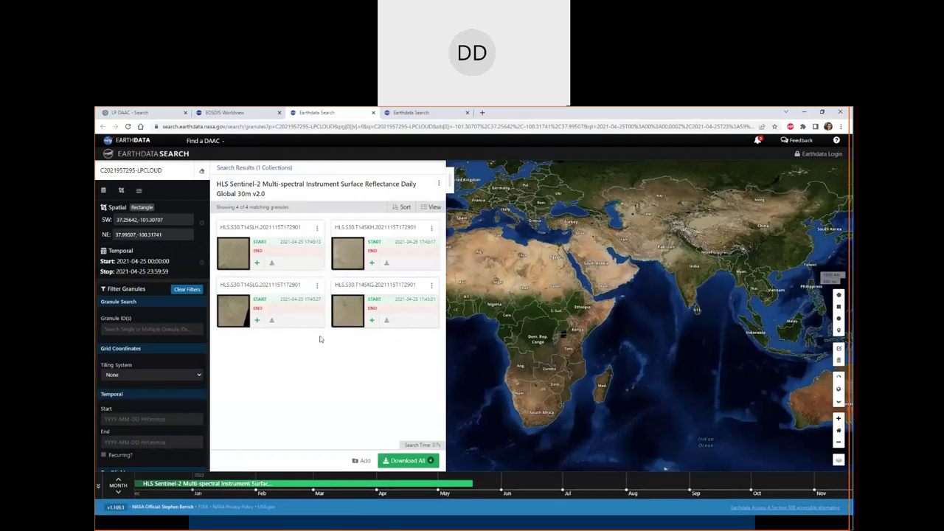
pyautogui.moveTo(509, 273); pyautogui.dragTo(637, 342)
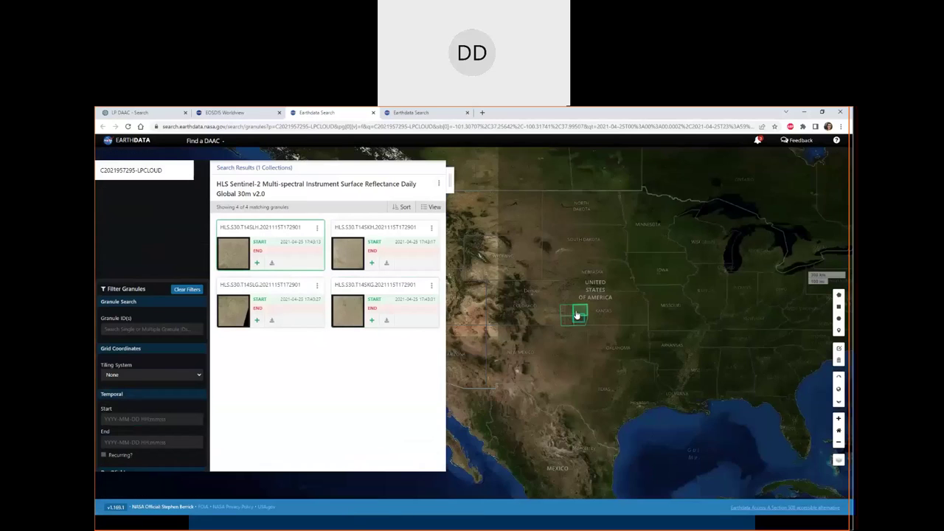
pyautogui.scroll(2, 591, 367)
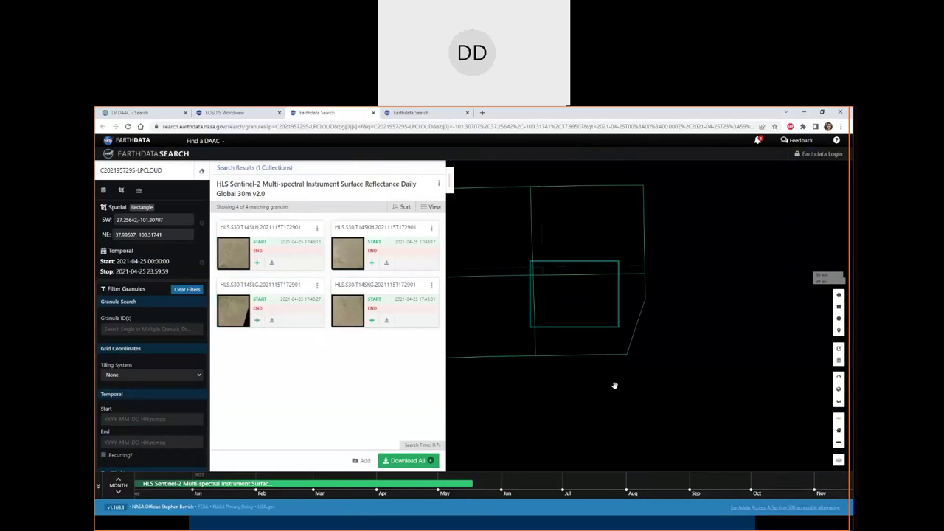
pyautogui.moveTo(615, 387); pyautogui.dragTo(658, 403)
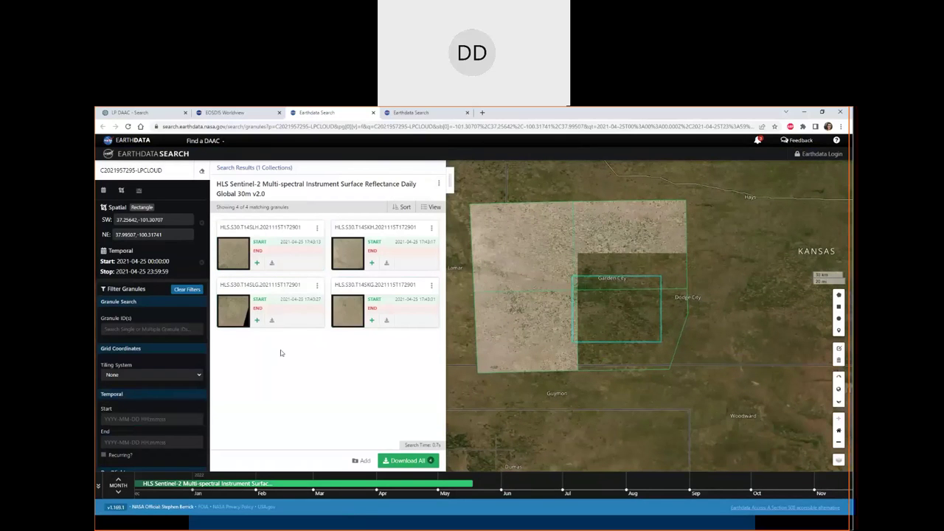
# Step: Return to Worldview, close the Earthdata Search transfer notice and open the Tropical Cyclone Jasmine natural event
pyautogui.click(251, 115)
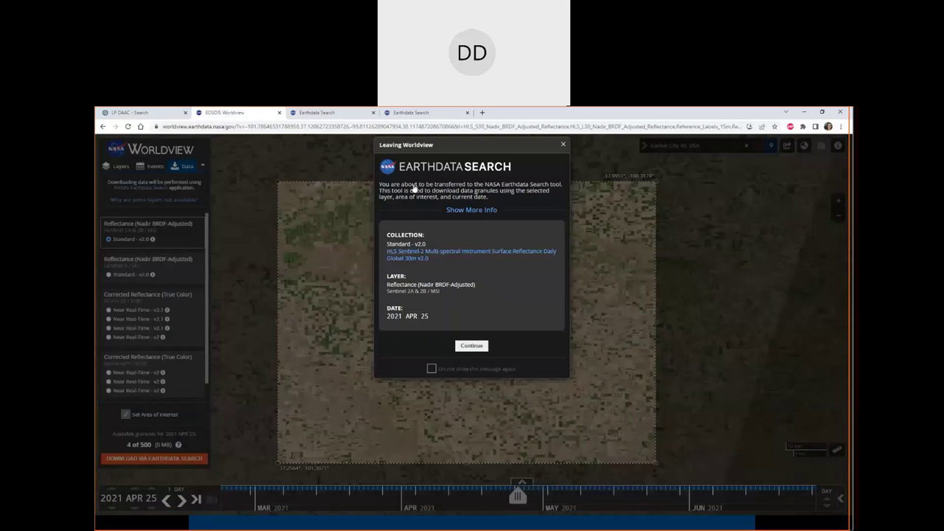
pyautogui.click(563, 145)
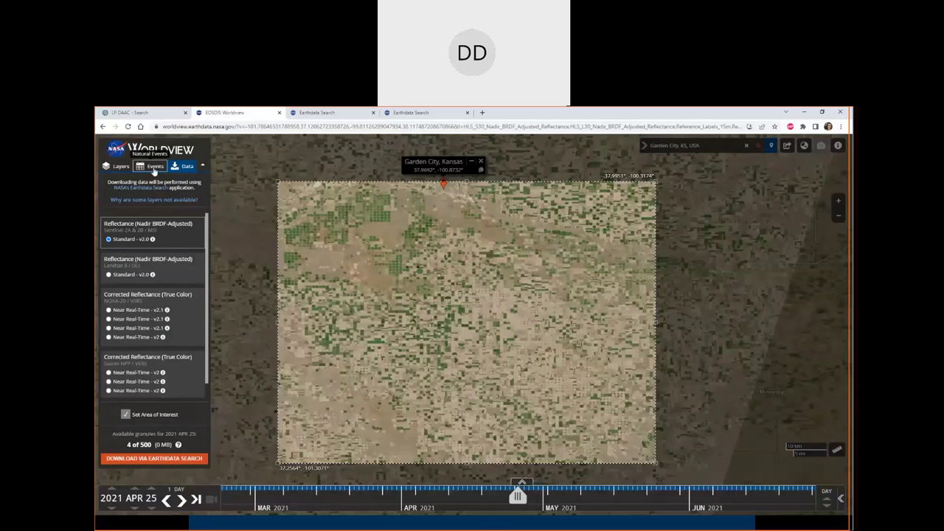
pyautogui.click(155, 169)
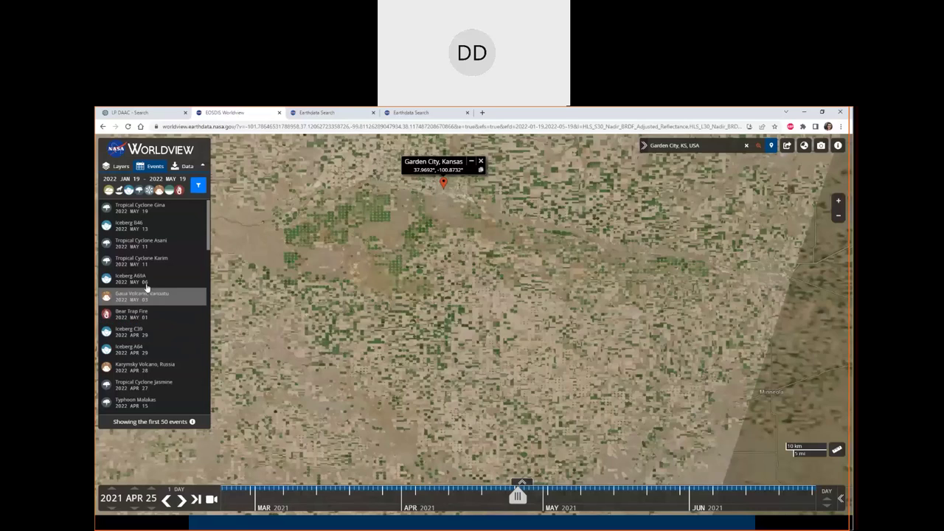
pyautogui.click(146, 386)
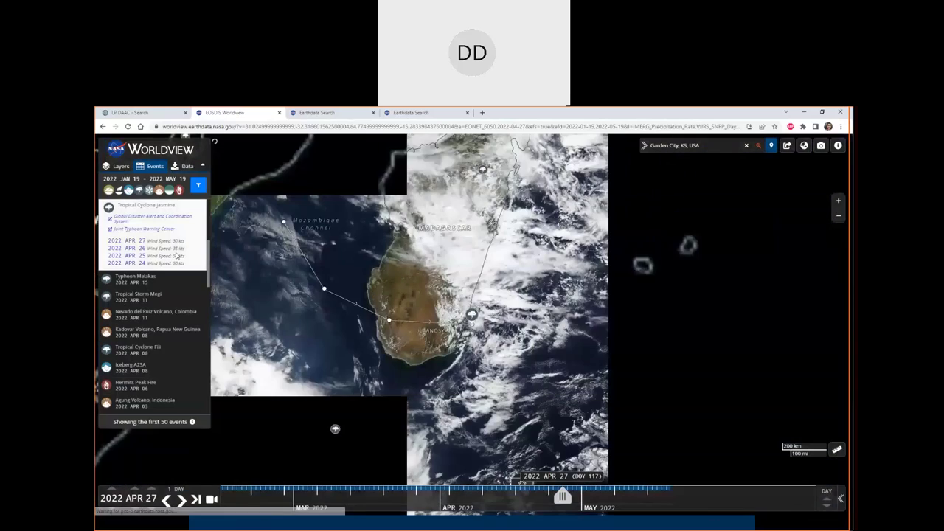
# Step: View Tropical Cyclone Jasmine's track positions for 2022 APR 24, 2022 APR 25 and 2022 APR 26 in order
pyautogui.click(136, 264)
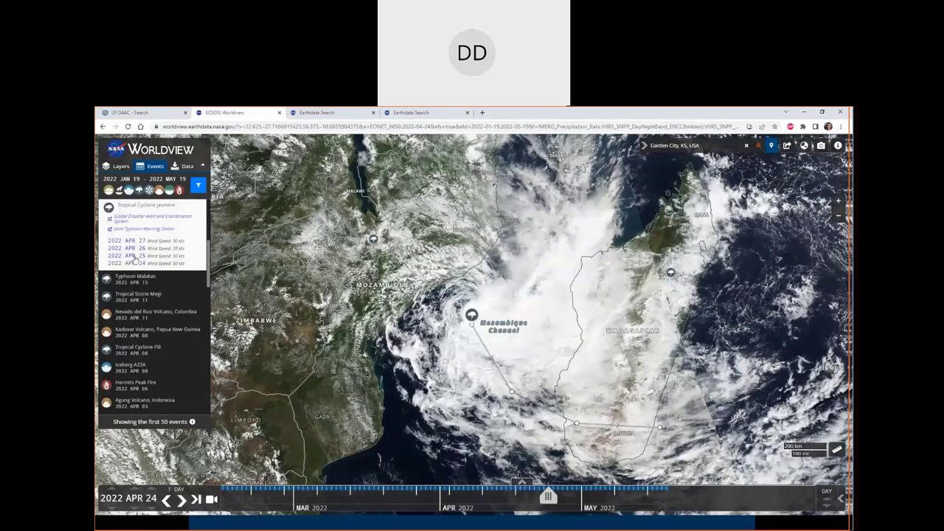
pyautogui.click(135, 257)
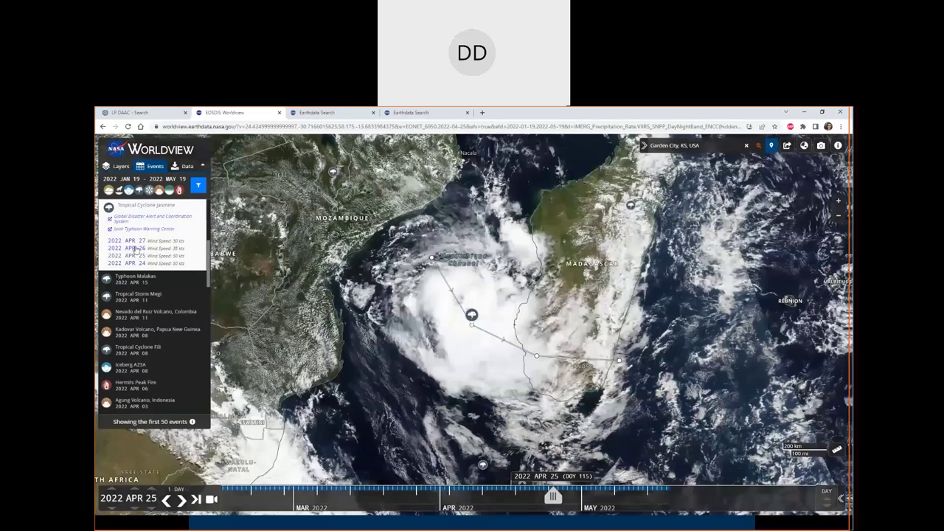
pyautogui.click(135, 249)
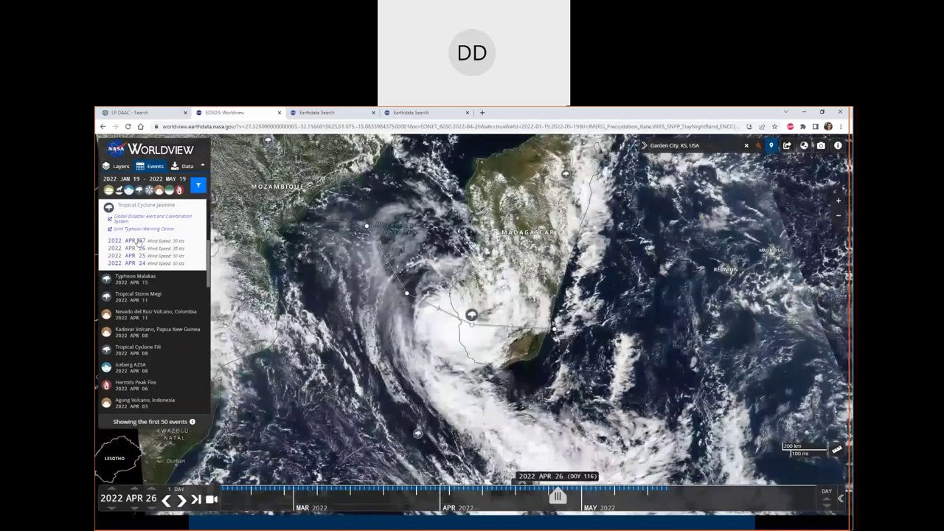
# Step: View Tropical Cyclone Jasmine's 2022 APR 27 track position and close the Worldview page and one Earthdata Search page
pyautogui.click(137, 241)
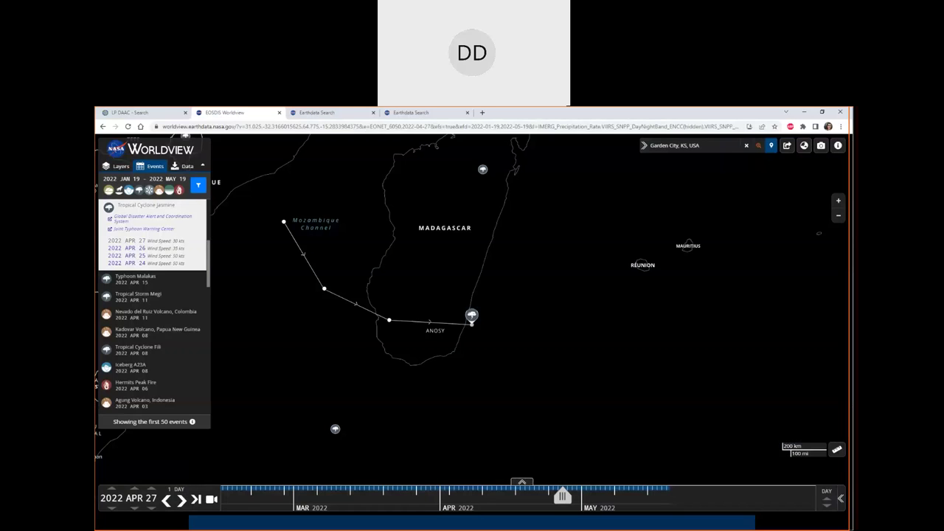
pyautogui.click(278, 113)
pyautogui.click(278, 113)
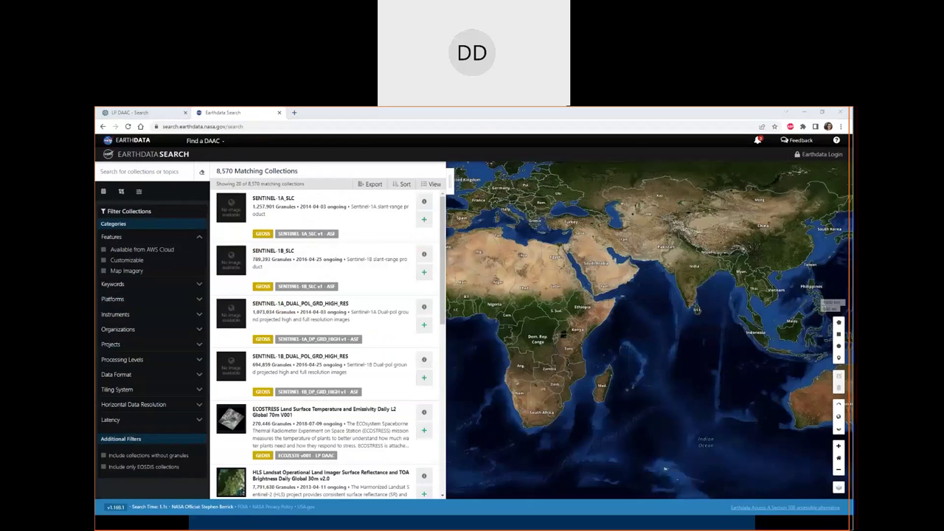
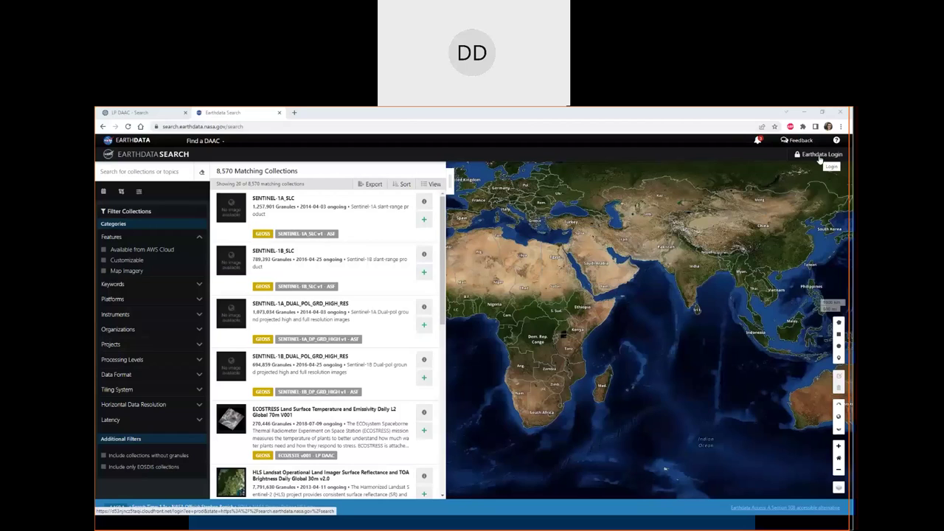
# Step: Log in to Earthdata Search and look through the Organizations available for filtering collections
pyautogui.click(819, 155)
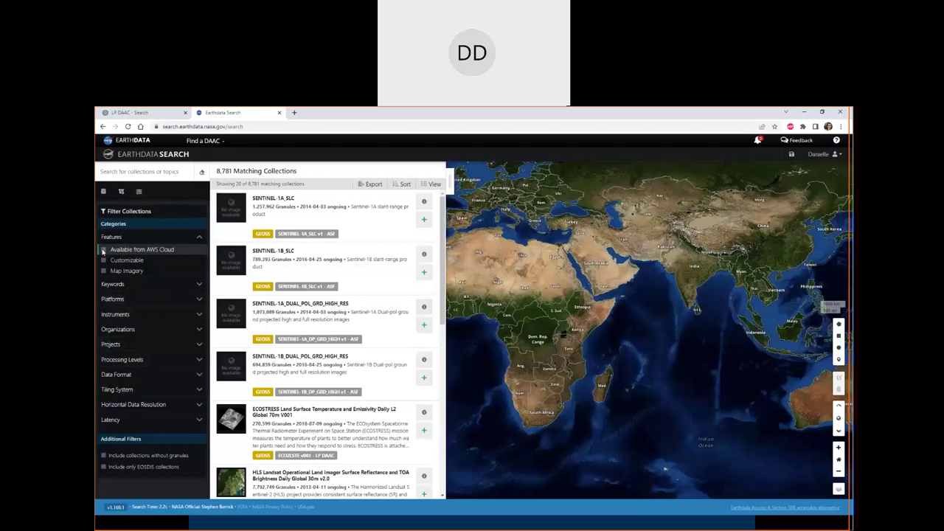
pyautogui.click(133, 330)
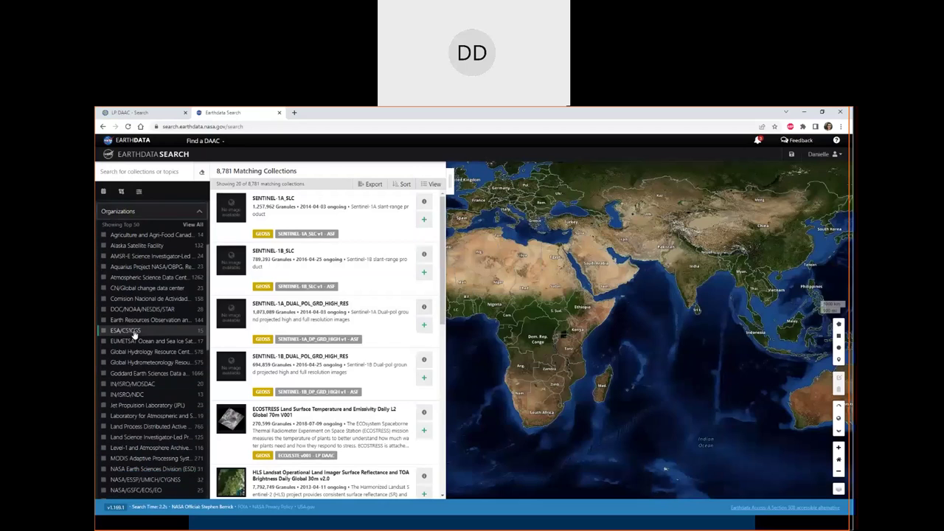
pyautogui.scroll(-1, 134, 333)
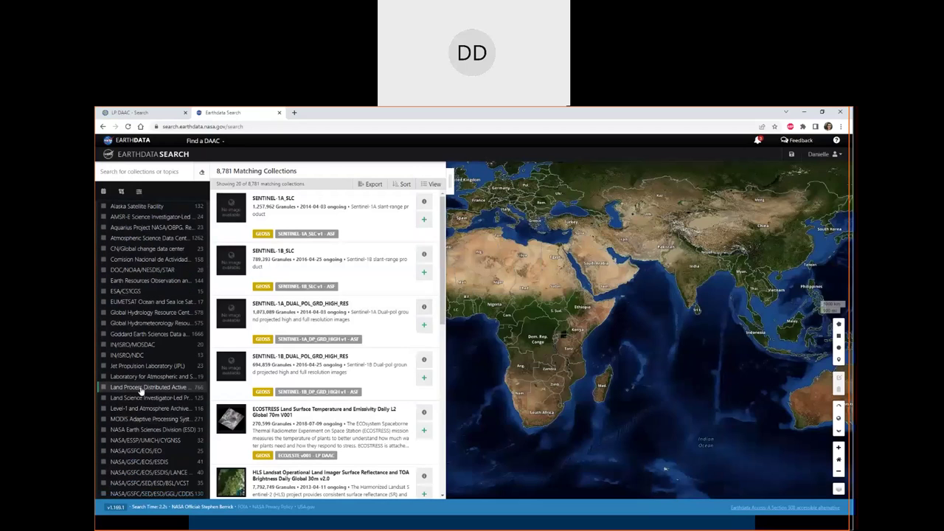
pyautogui.scroll(3, 144, 389)
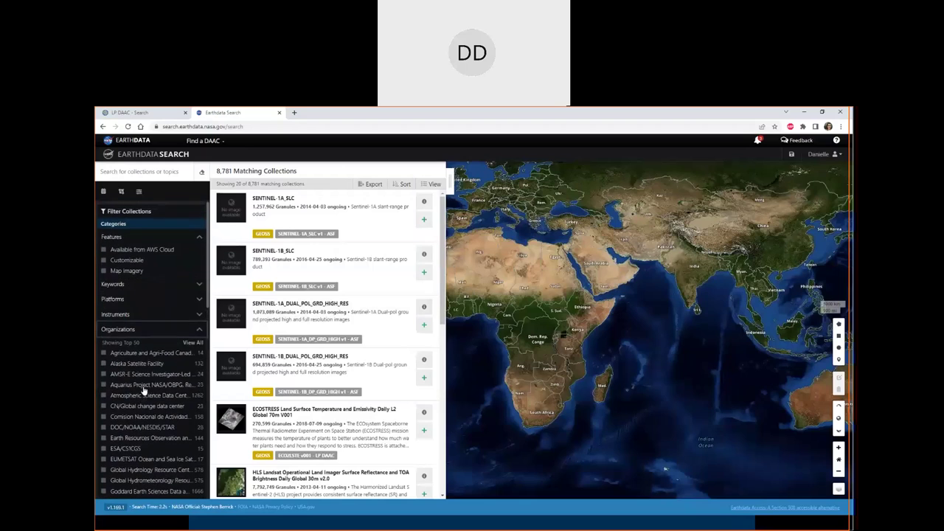
pyautogui.click(144, 328)
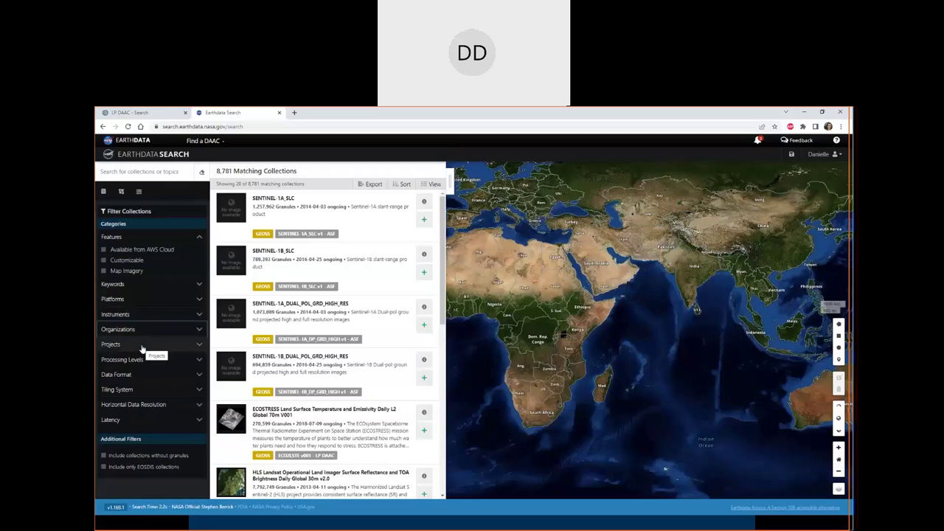
# Step: Search the collections for "surface reflectance" and locate Garden City, Kansas on the map
pyautogui.click(167, 174)
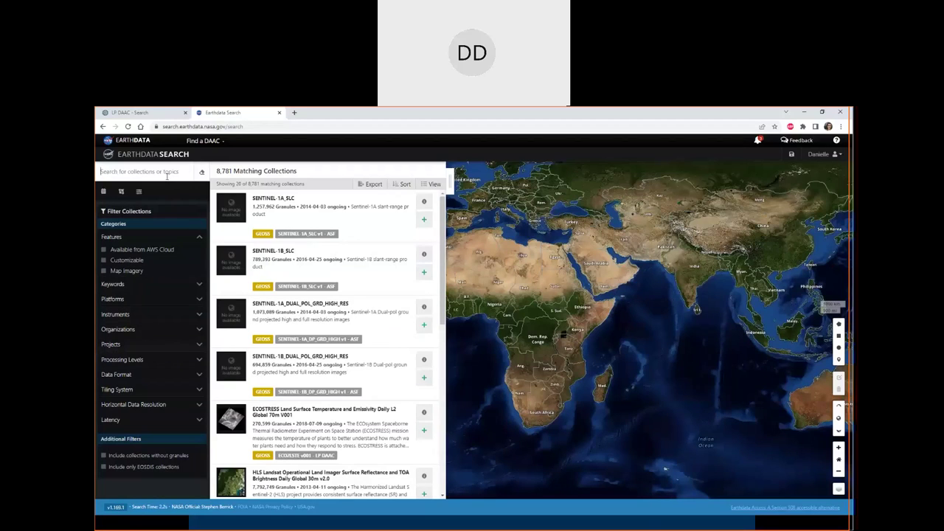
pyautogui.write('sur')
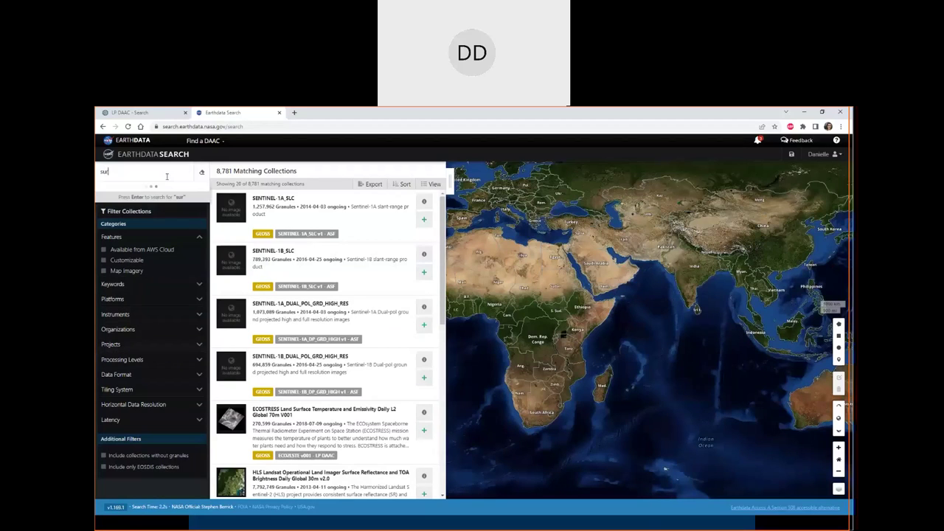
pyautogui.write('face reflectance')
pyautogui.press('Return')
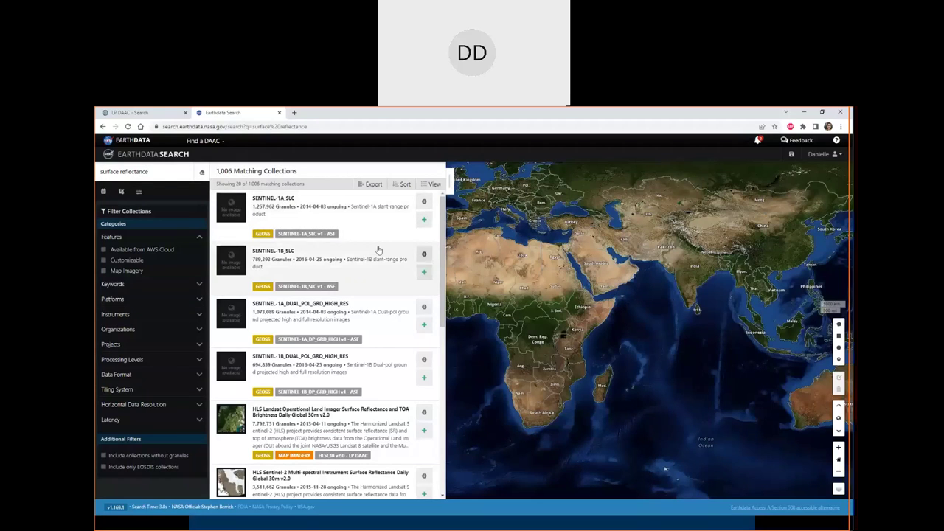
pyautogui.moveTo(461, 243); pyautogui.dragTo(509, 276)
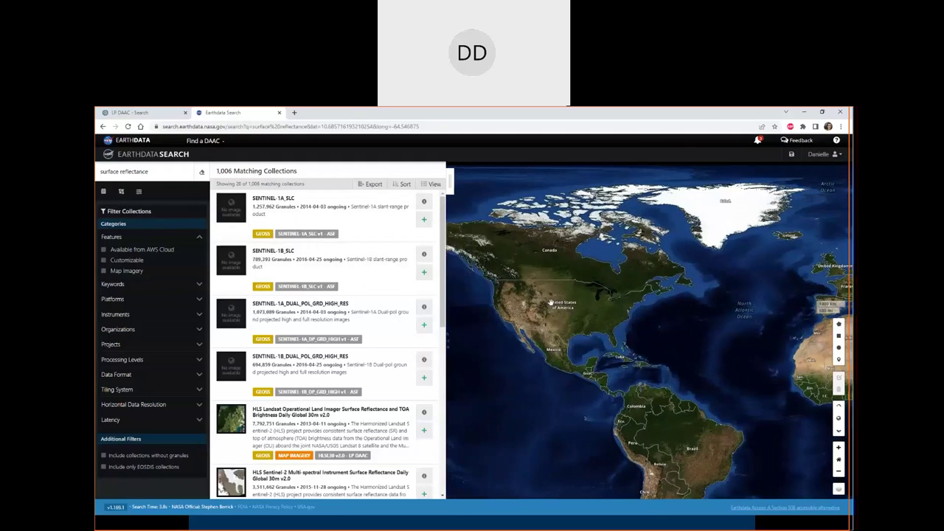
pyautogui.scroll(2, 551, 302)
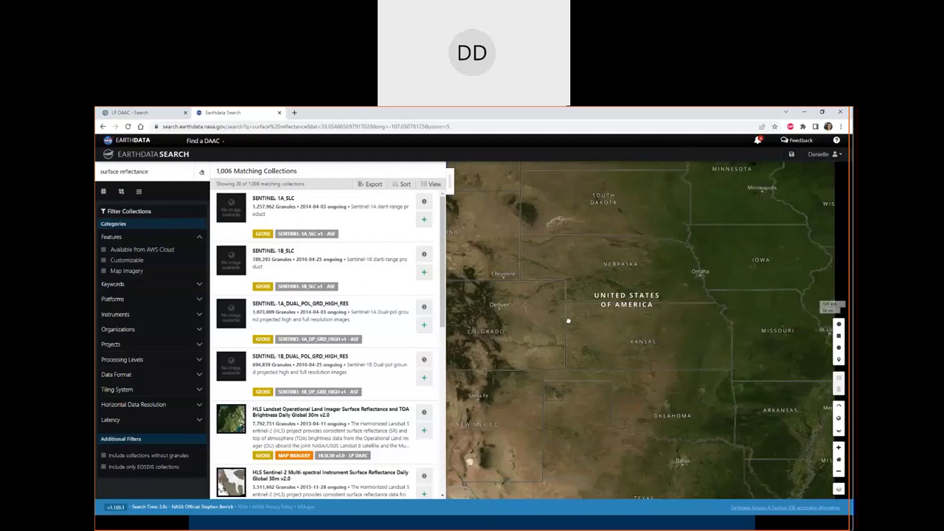
pyautogui.moveTo(597, 349); pyautogui.dragTo(592, 297)
pyautogui.scroll(2, 568, 320)
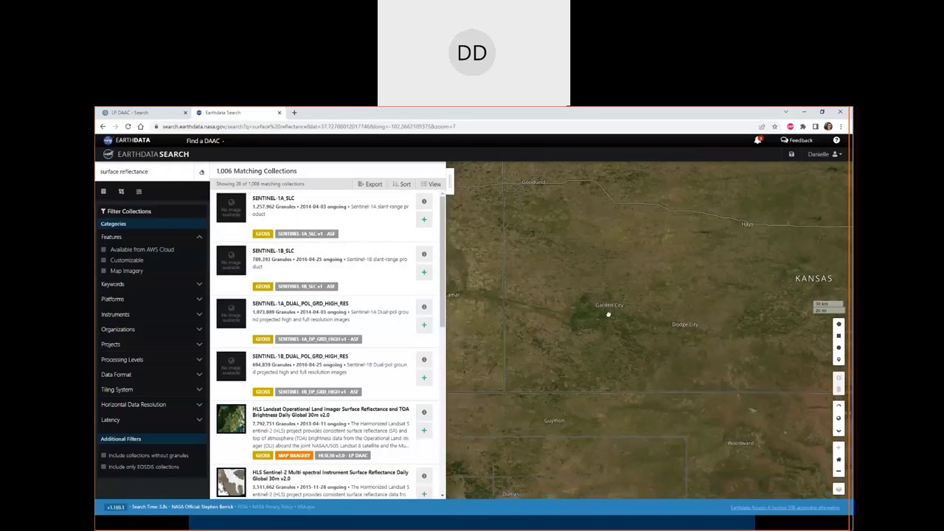
pyautogui.click(103, 193)
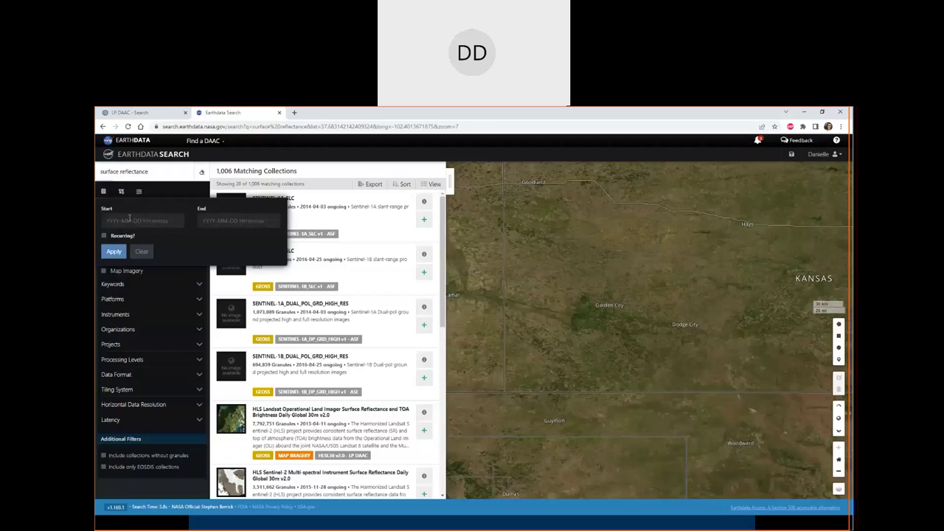
pyautogui.click(130, 219)
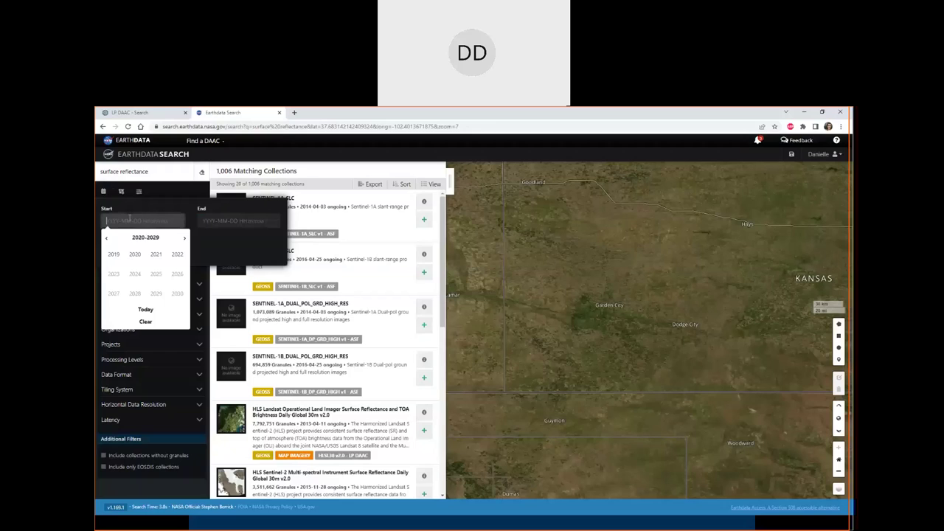
pyautogui.click(156, 255)
pyautogui.click(114, 256)
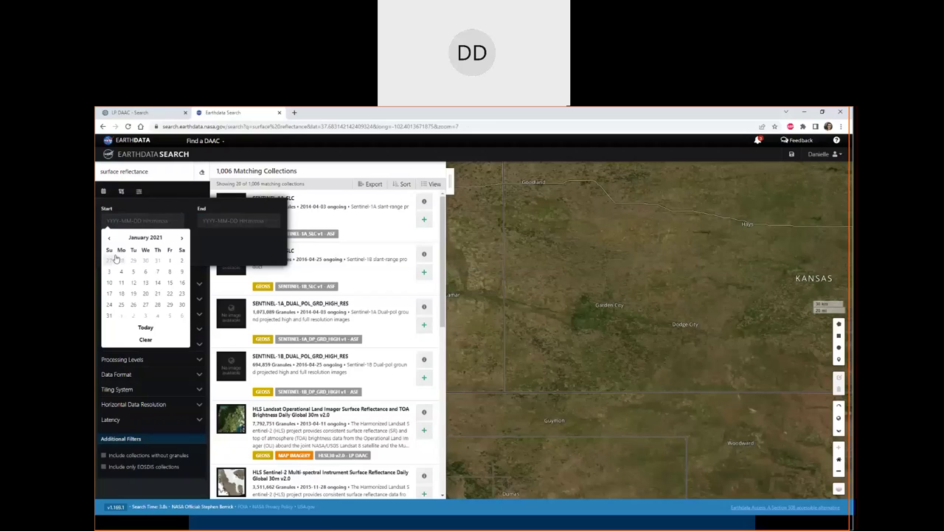
pyautogui.click(170, 259)
pyautogui.click(229, 220)
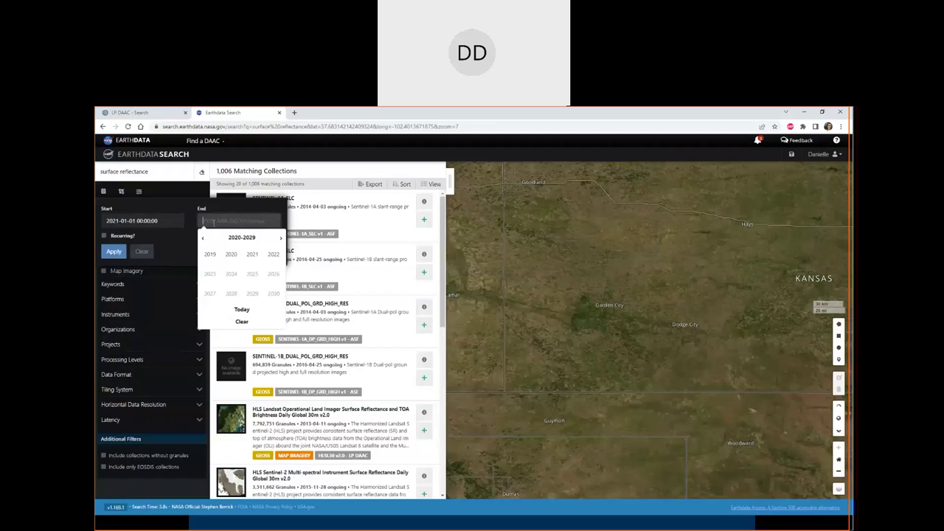
pyautogui.click(242, 310)
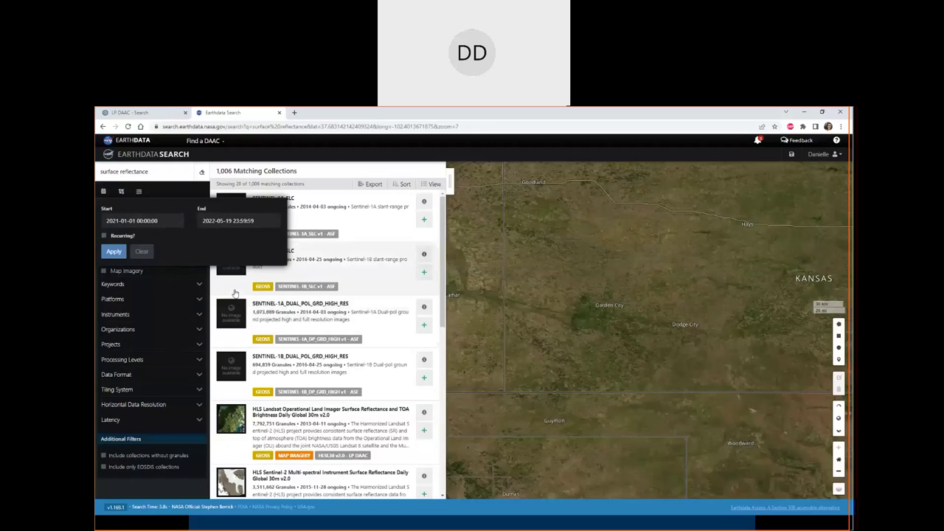
pyautogui.click(114, 252)
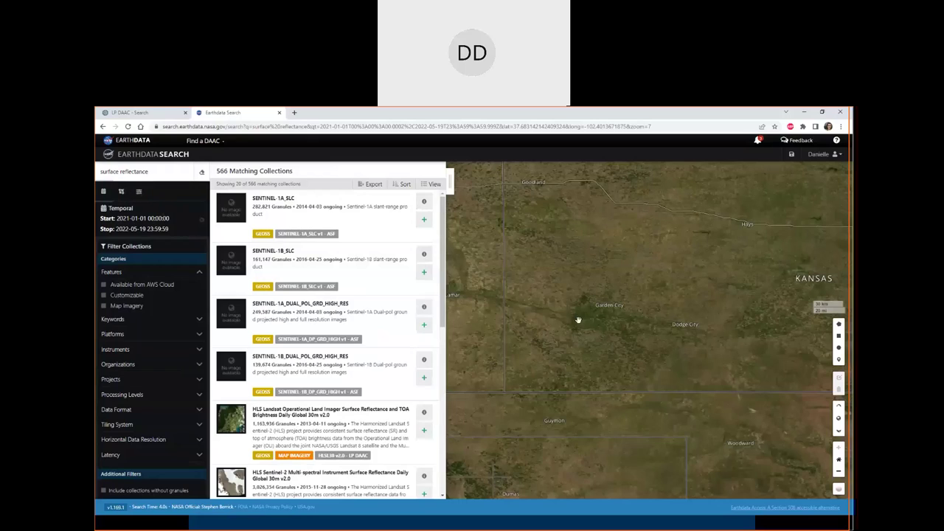
# Step: Limit the search spatially with a closed nine-point polygon drawn around Garden City, reaching east to Dodge City
pyautogui.click(122, 192)
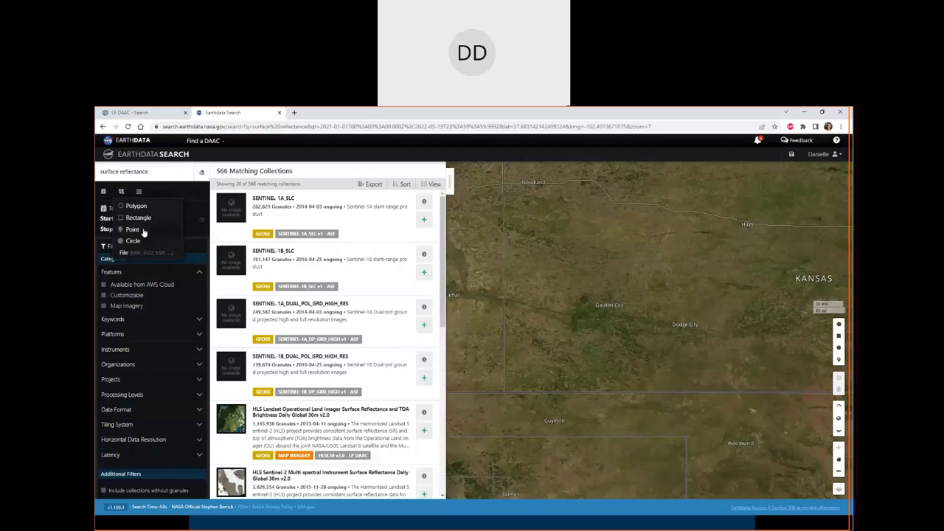
pyautogui.click(136, 206)
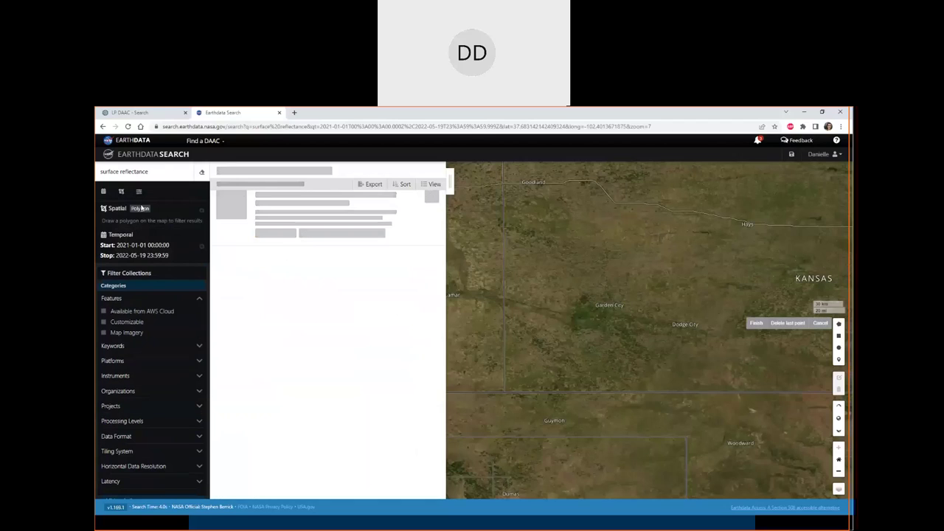
pyautogui.click(546, 284)
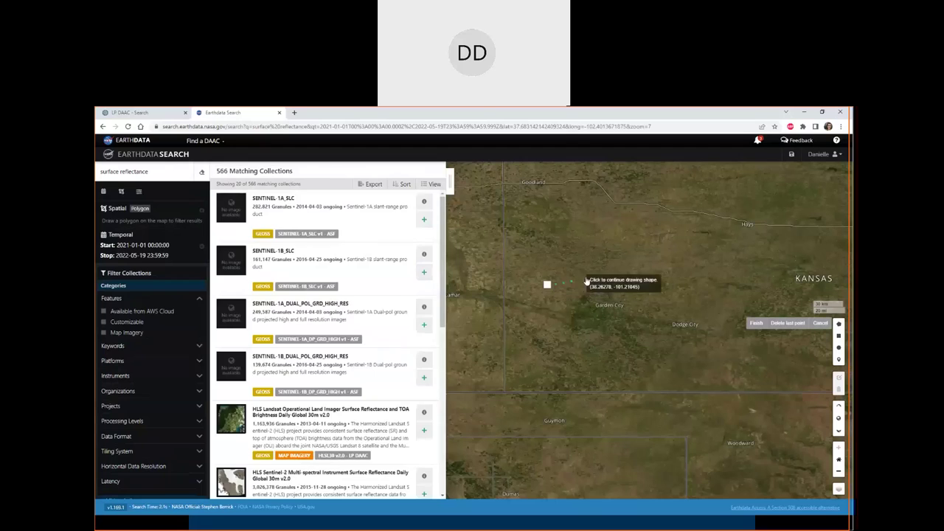
pyautogui.click(595, 275)
pyautogui.click(660, 283)
pyautogui.click(670, 324)
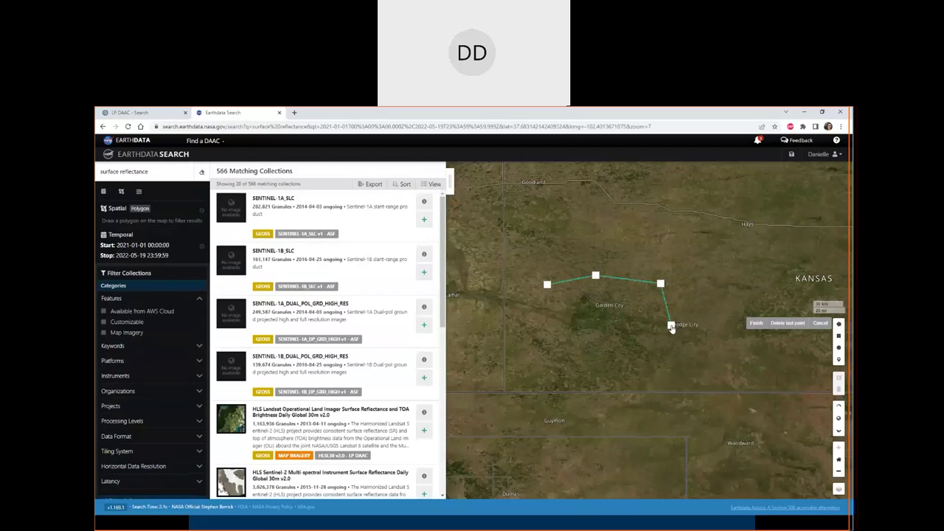
pyautogui.click(668, 371)
pyautogui.click(611, 379)
pyautogui.click(556, 380)
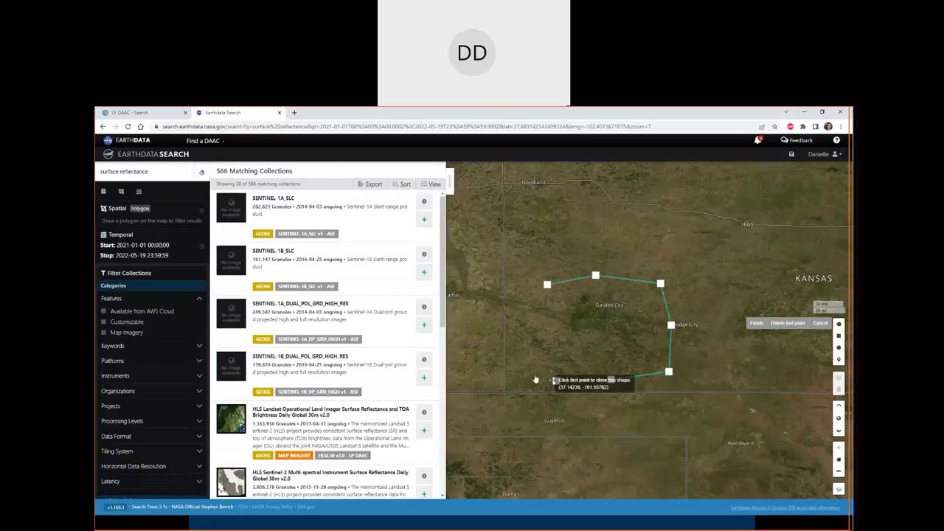
pyautogui.click(519, 358)
pyautogui.click(522, 309)
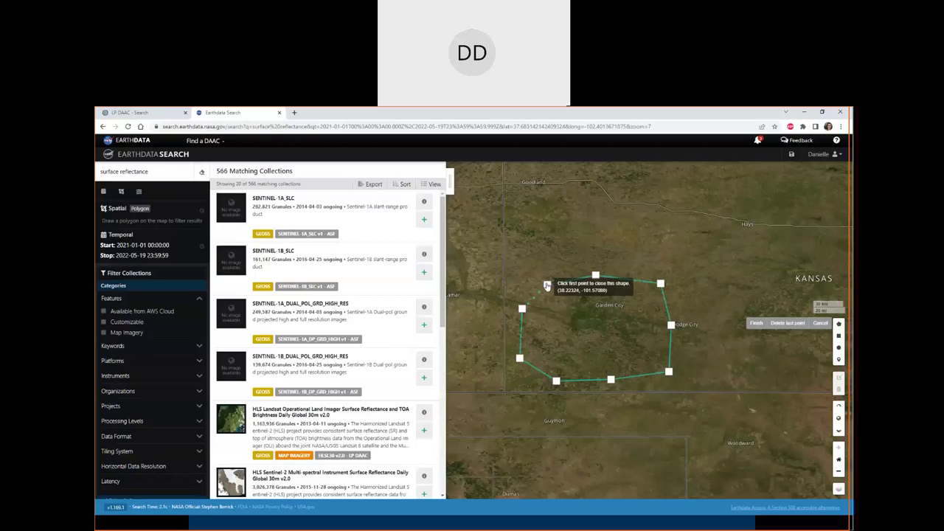
pyautogui.click(547, 285)
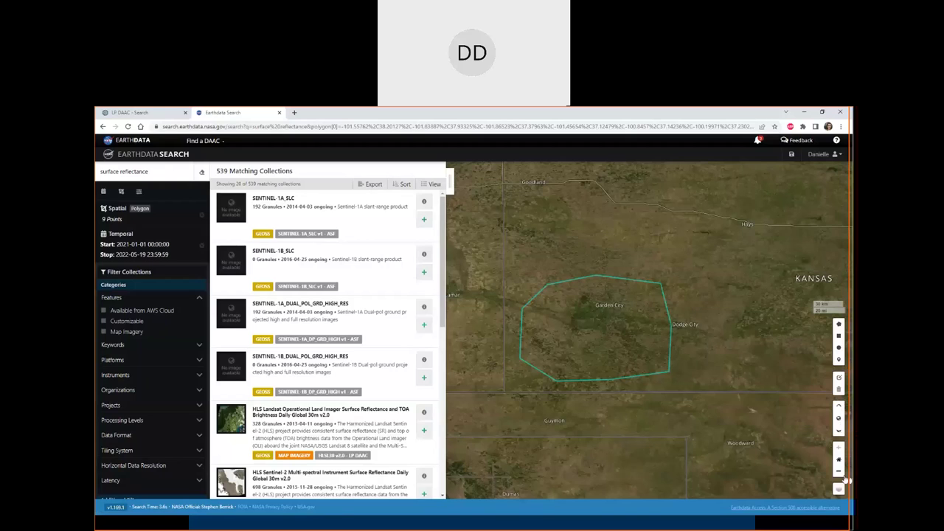
# Step: Sort the matching collections by relevance
pyautogui.moveTo(840, 488)
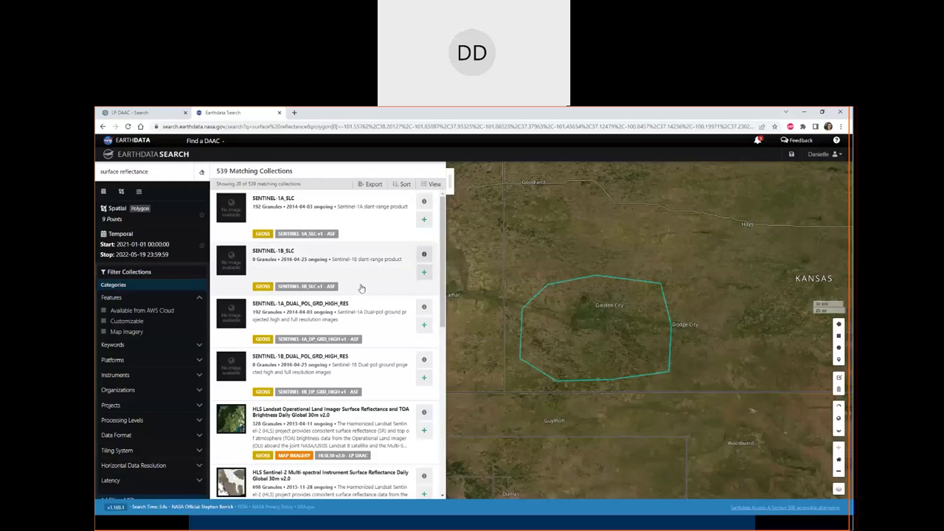
pyautogui.click(402, 183)
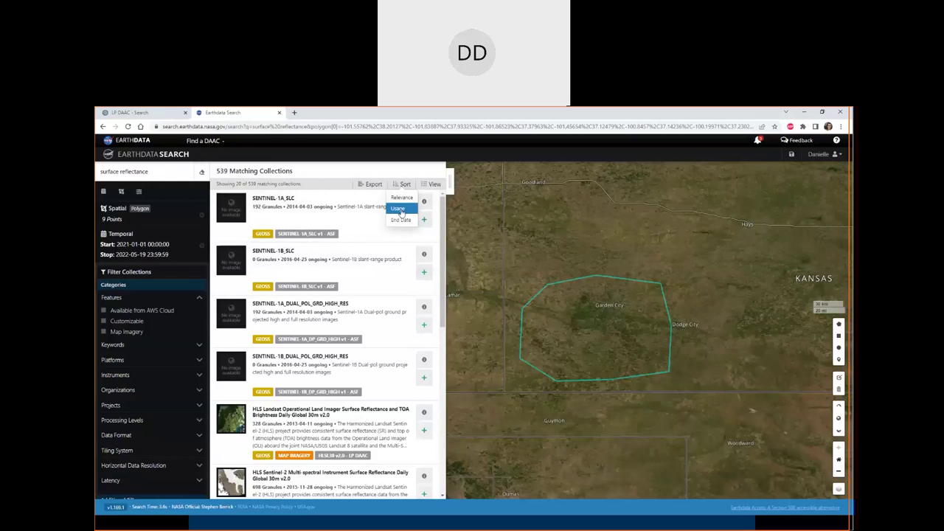
pyautogui.click(402, 199)
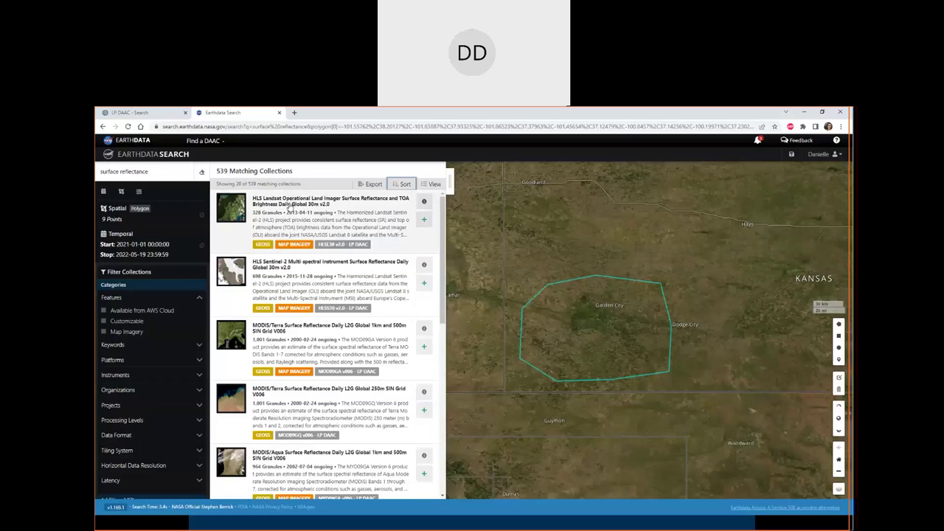
# Step: Open the HLS Landsat Operational Land Imager 30m v2.0 collection and view the full-size browse image of granule HLS.L30.T14SLG.2022129T171926
pyautogui.click(289, 206)
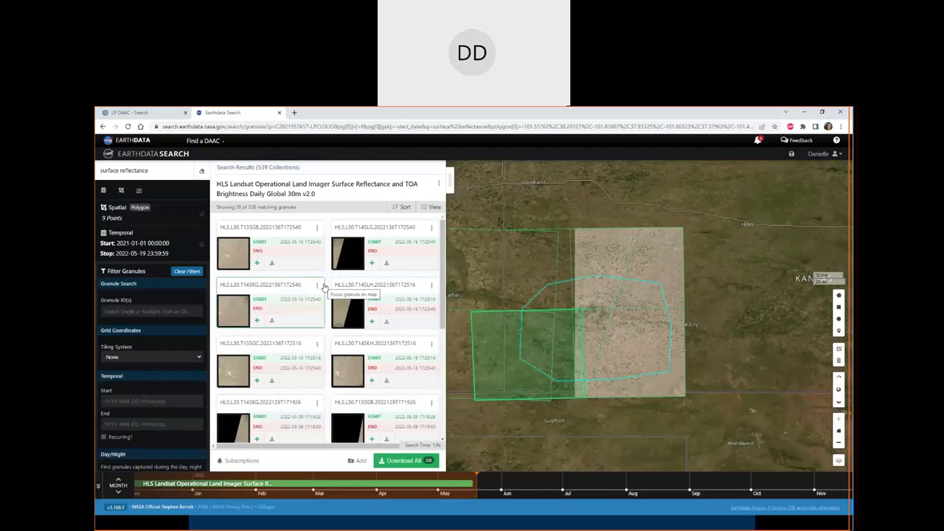
pyautogui.scroll(-1, 323, 286)
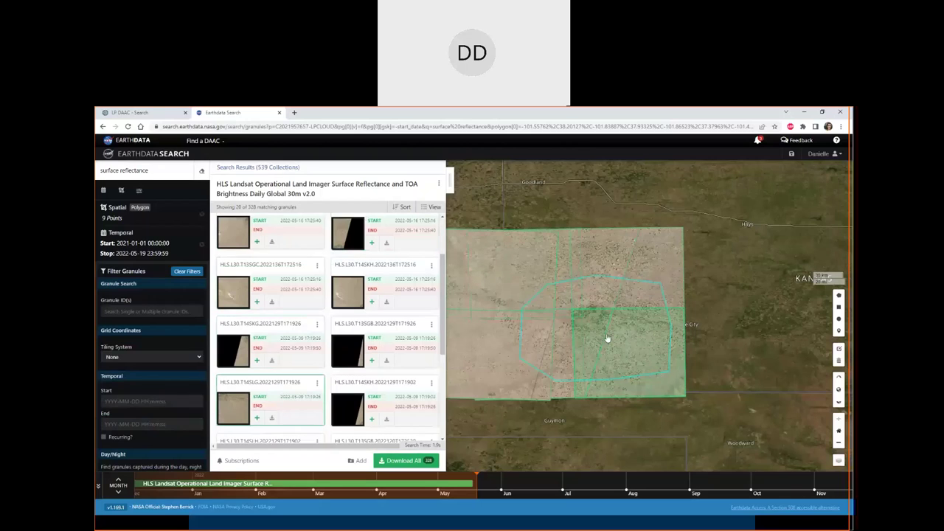
pyautogui.click(243, 415)
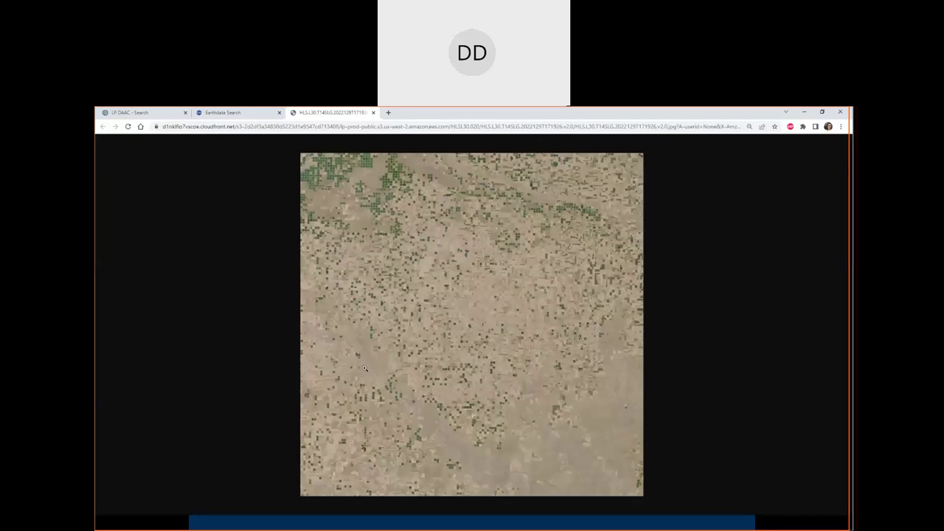
pyautogui.click(373, 113)
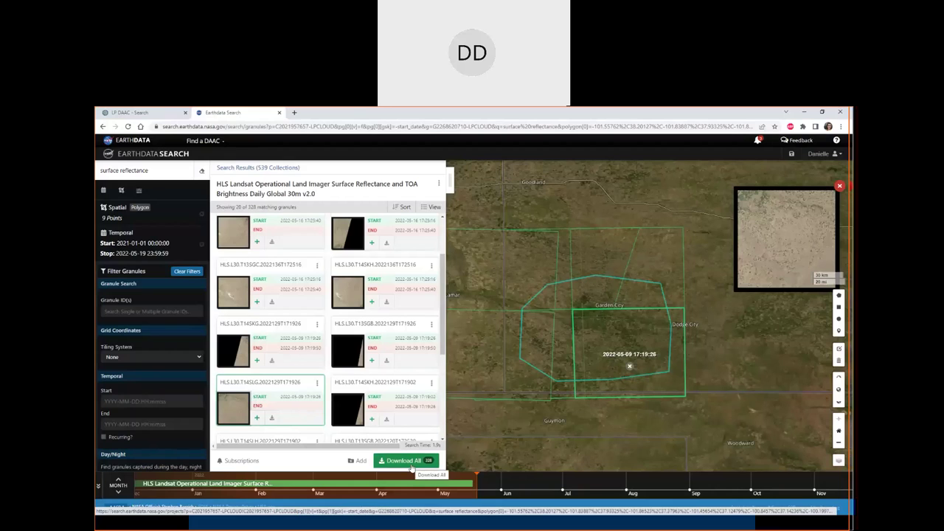
# Step: Add Landsat granules T14SLG.2022129T171926, T14SKH.2022136T172516, T14SKG.2022136T172540 and T13SGC.2022136T172516 to the project
pyautogui.click(257, 417)
pyautogui.click(372, 300)
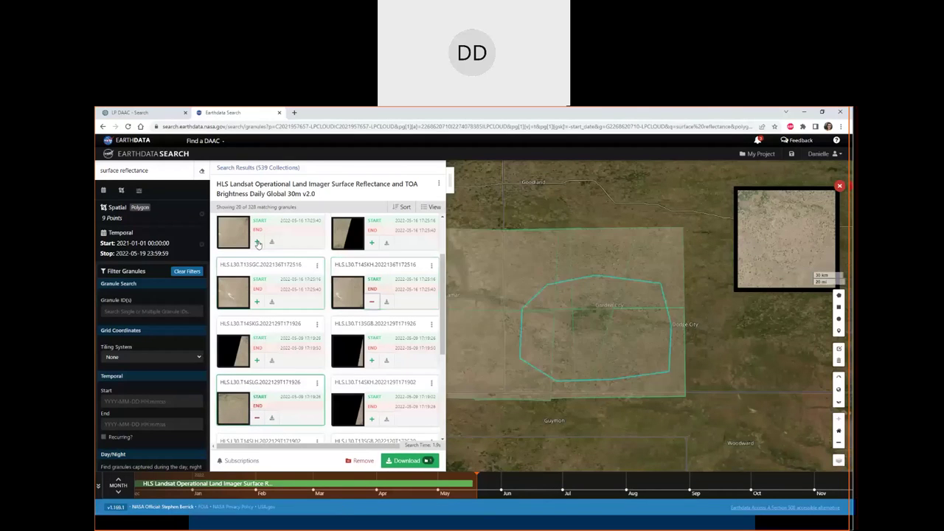
pyautogui.click(258, 243)
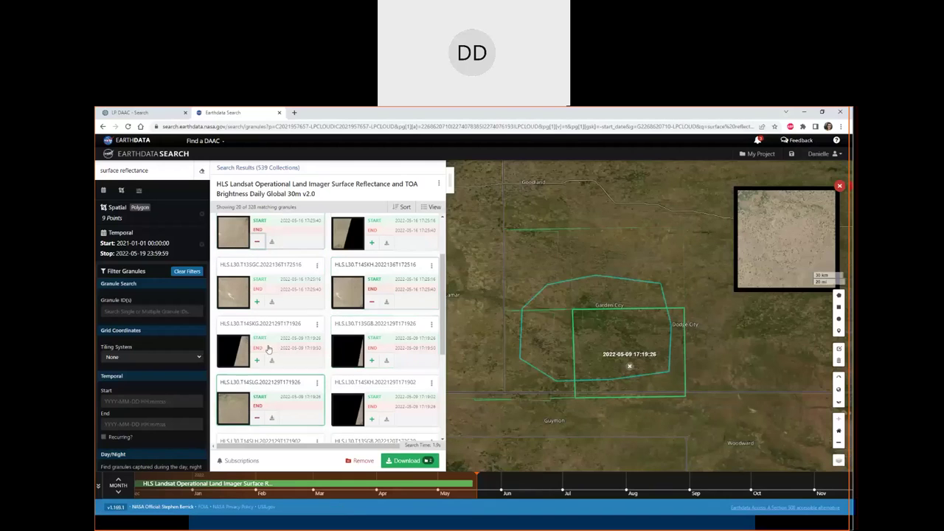
pyautogui.click(258, 303)
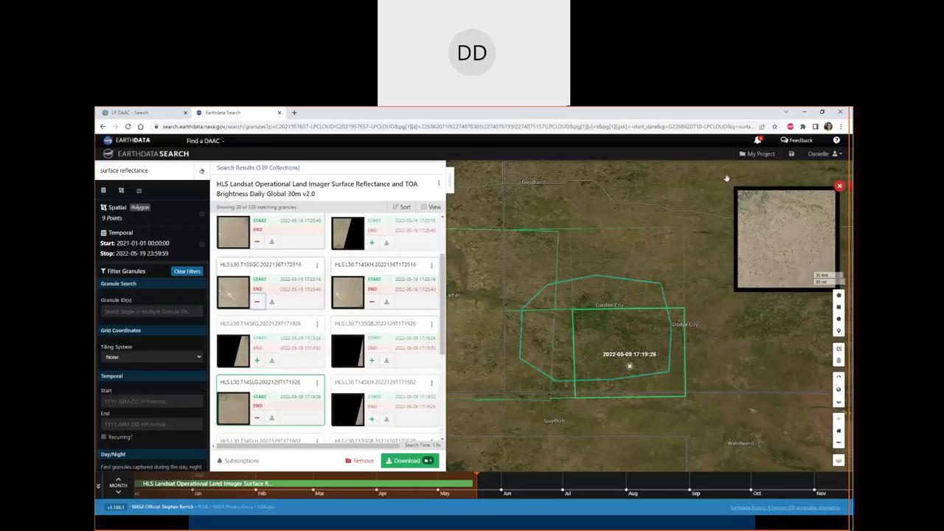
# Step: Save the project under the name HLS Kansas
pyautogui.click(791, 155)
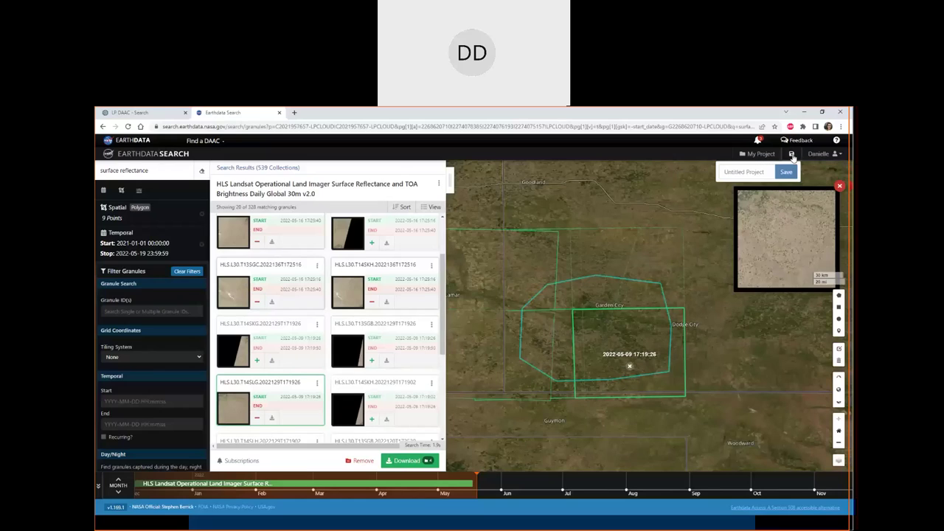
pyautogui.click(752, 171)
pyautogui.write('HLS')
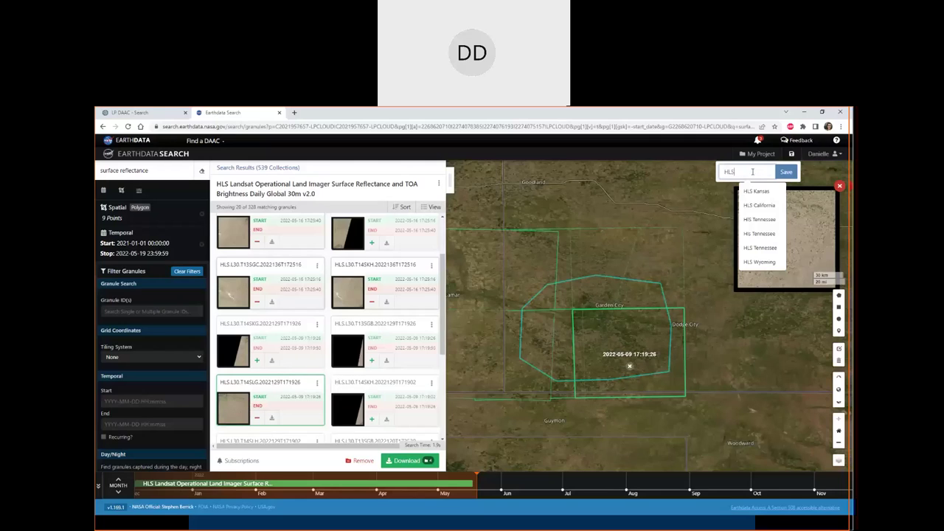
pyautogui.write(' Kansas')
pyautogui.press('Return')
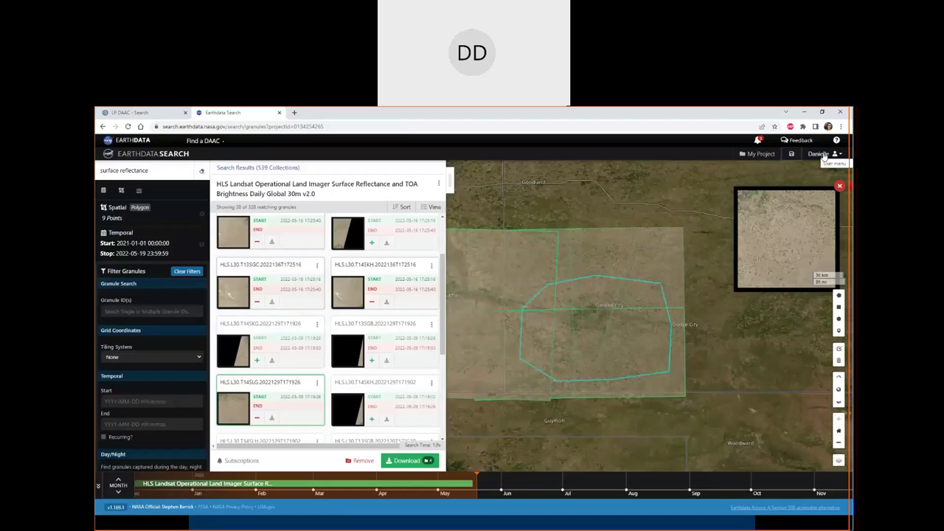
# Step: Look over the account options and create a new subscription to the HLS Landsat collection using the current polygon and temporal query
pyautogui.click(824, 156)
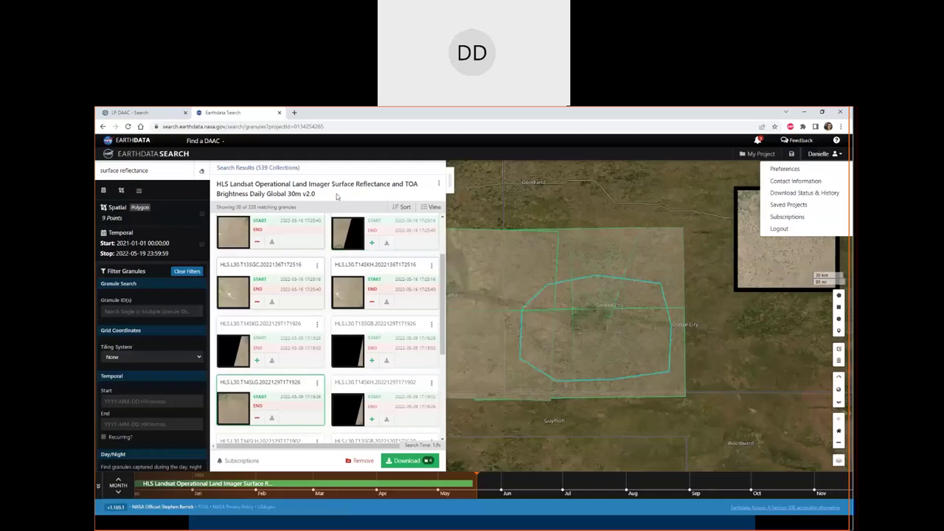
pyautogui.click(336, 196)
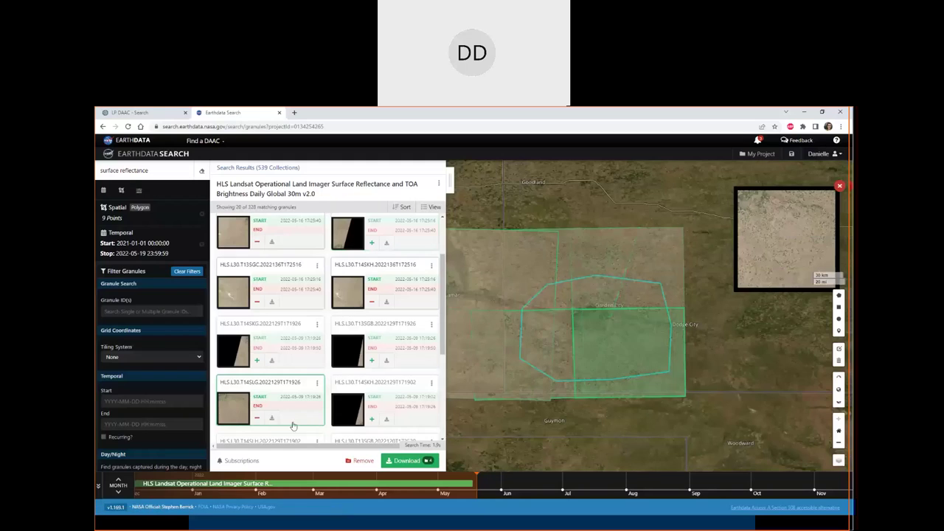
pyautogui.click(241, 461)
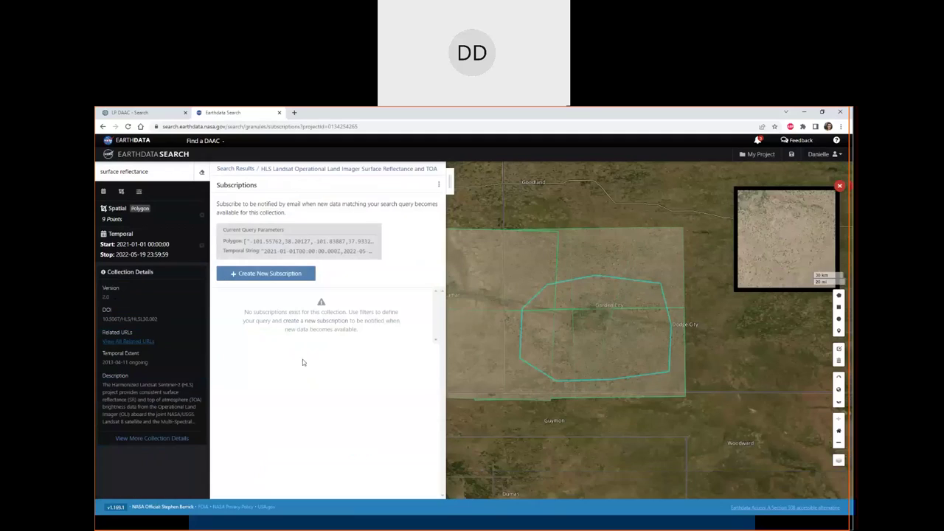
pyautogui.click(263, 274)
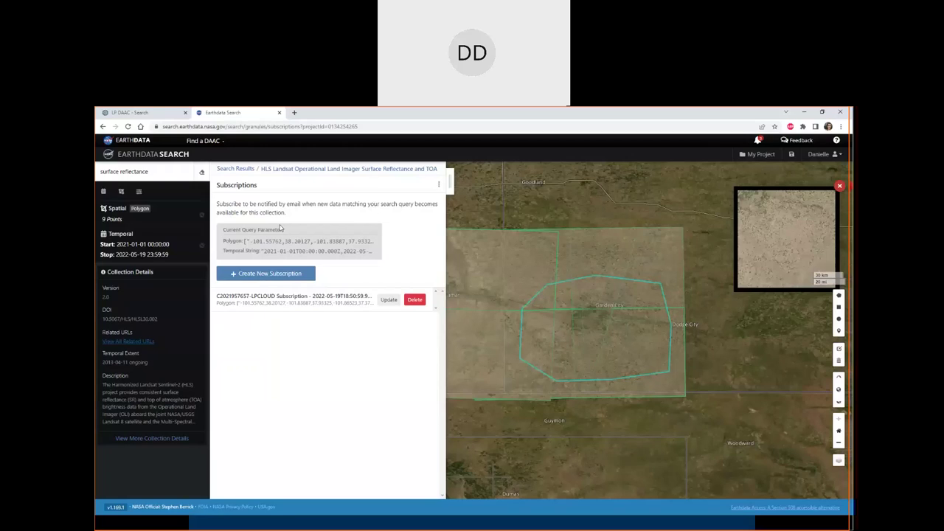
# Step: Search for HLSS30 and open the HLS Sentinel-2 Multi-spectral Instrument Surface Reflectance Daily Global 30m v2.0 collection
pyautogui.click(154, 172)
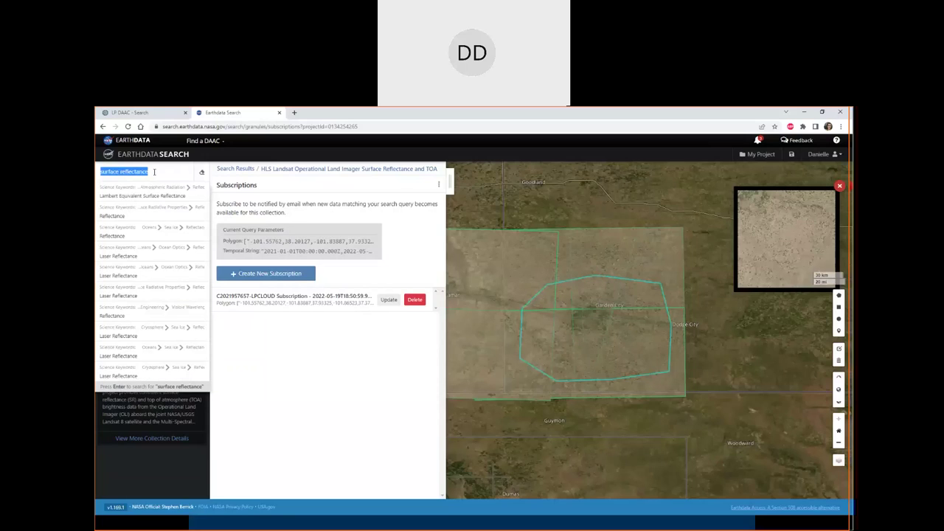
pyautogui.write('HL')
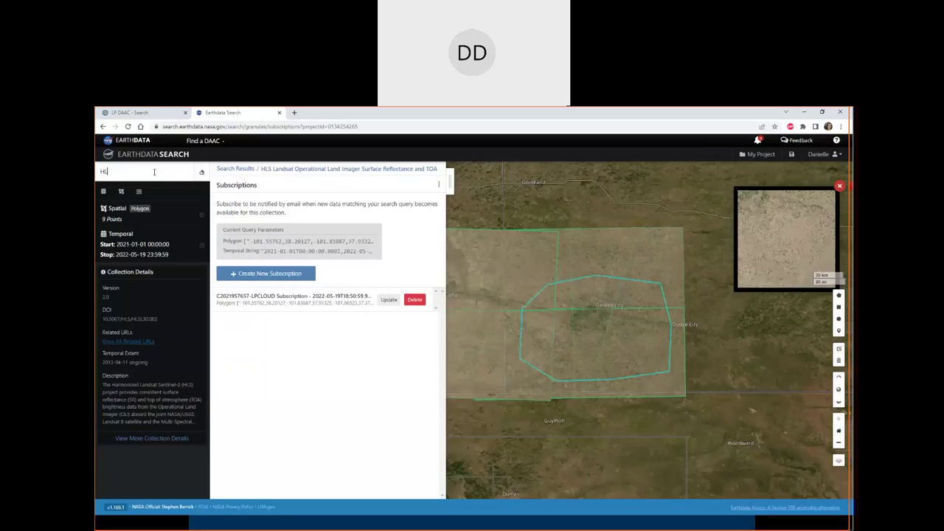
pyautogui.write('SS30')
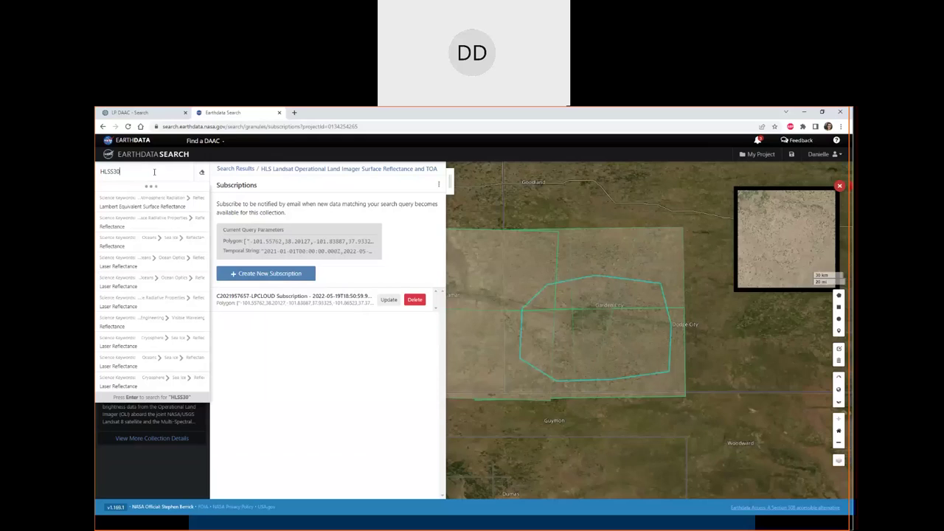
pyautogui.press('Return')
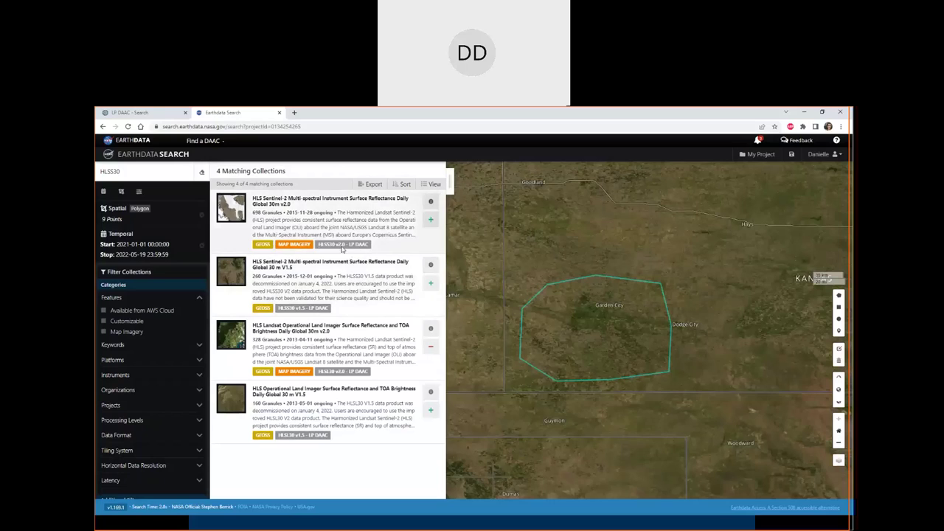
pyautogui.click(304, 218)
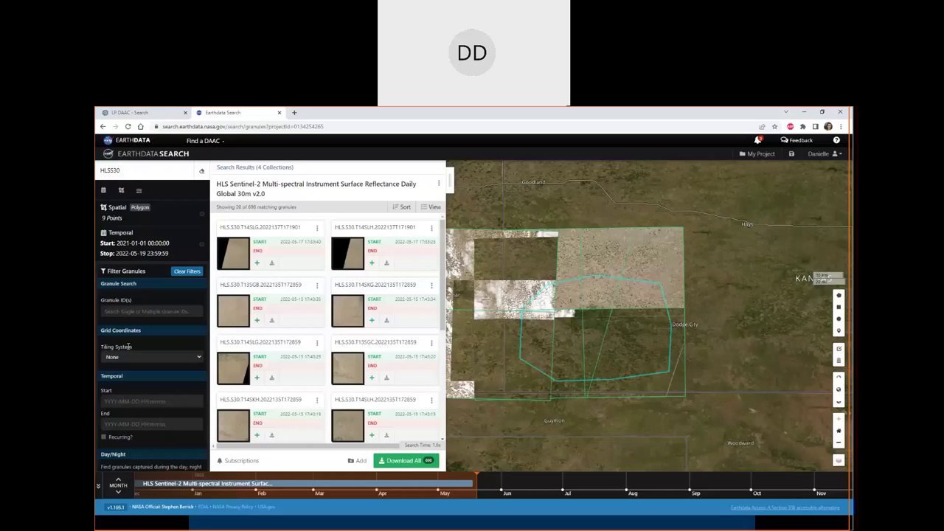
# Step: Add Sentinel-2 granules T13SGB.2022135T172859, T14SKG.2022135T172859, T14SLH.2022137T171901 and T14SLH.2022135T172859 to the project
pyautogui.click(256, 320)
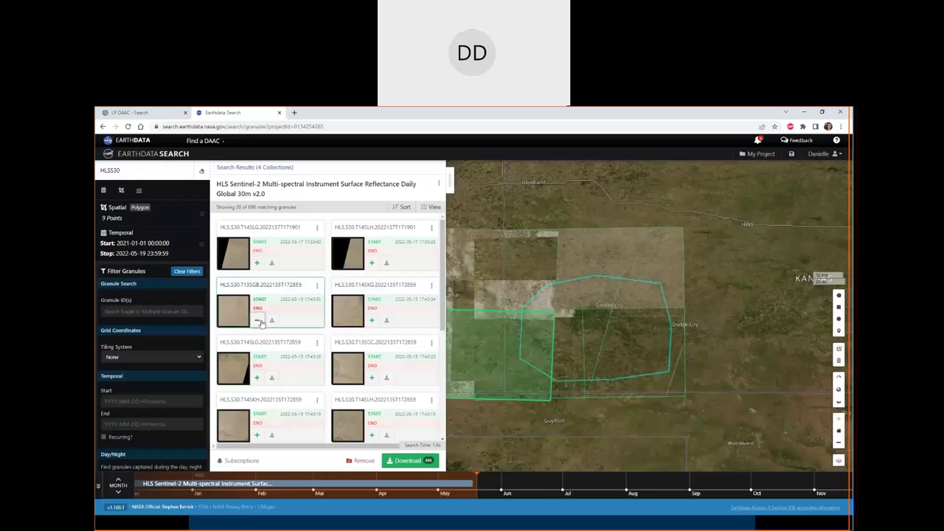
pyautogui.click(371, 321)
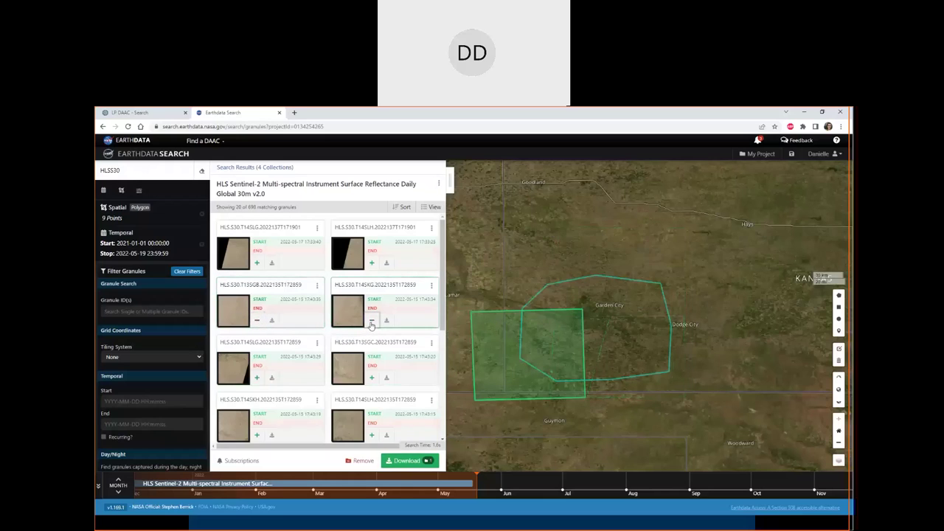
pyautogui.click(371, 263)
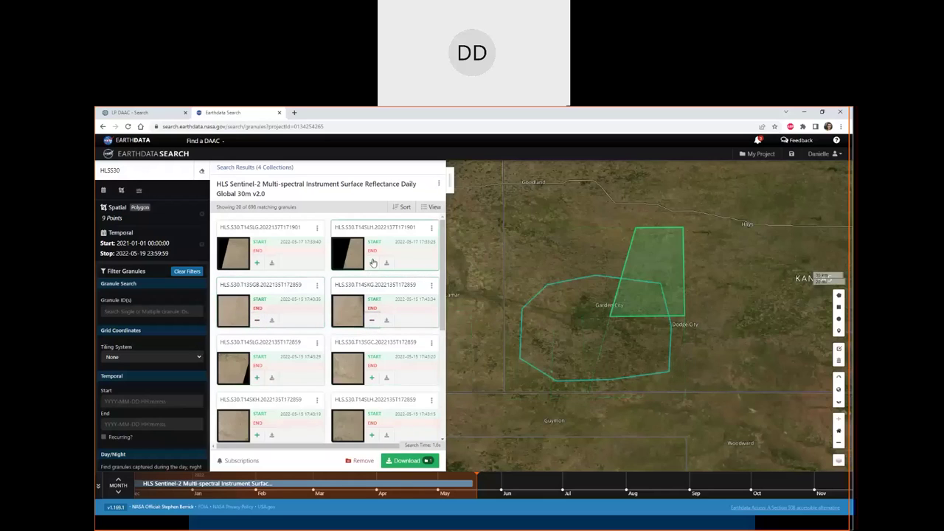
pyautogui.click(372, 435)
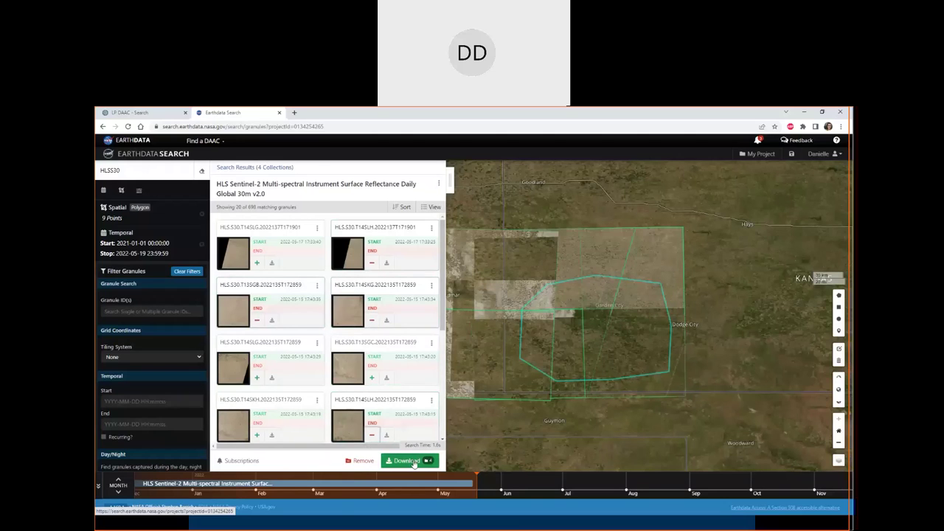
# Step: Open the project's download setup and review the granules in both collections and the Sentinel-2 collection's data access options
pyautogui.click(407, 461)
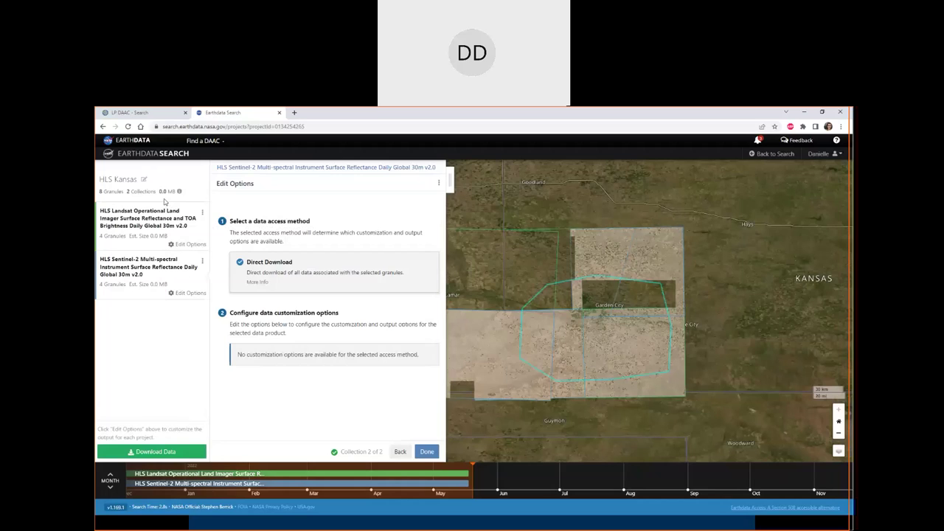
pyautogui.click(125, 226)
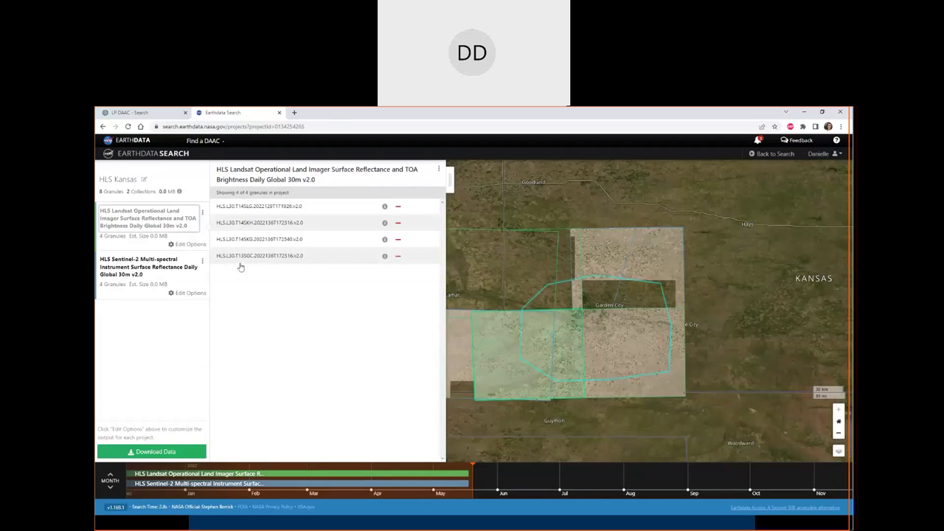
pyautogui.click(136, 275)
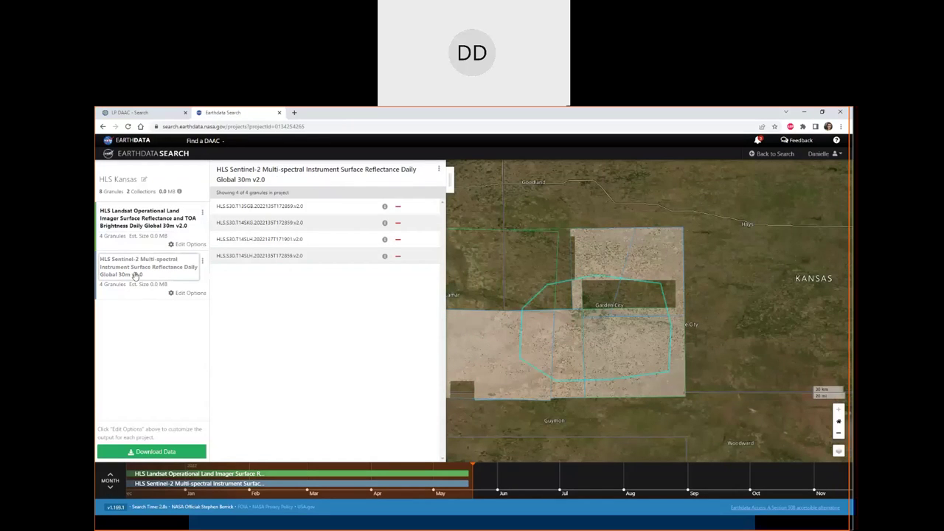
pyautogui.click(187, 294)
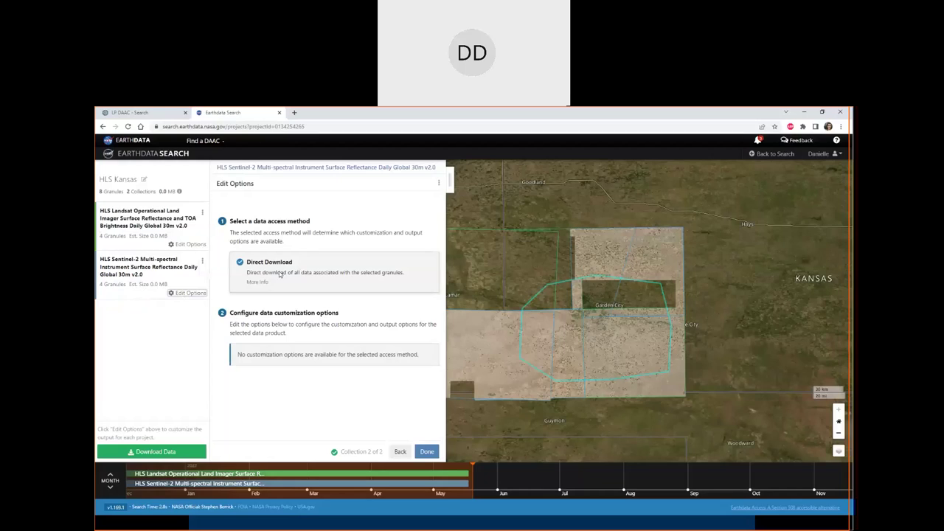
# Step: Request the download of the project data and inspect the Landsat collection's file links through to their file names
pyautogui.click(163, 454)
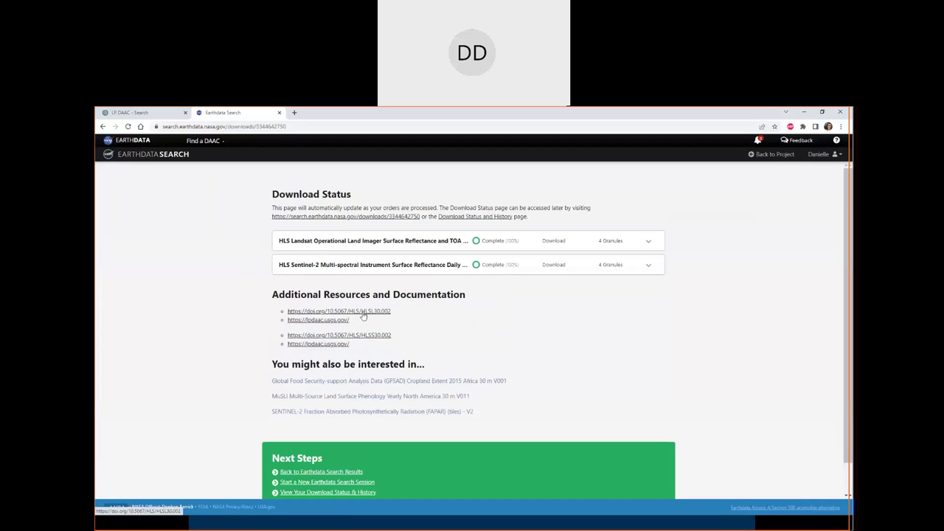
pyautogui.click(649, 243)
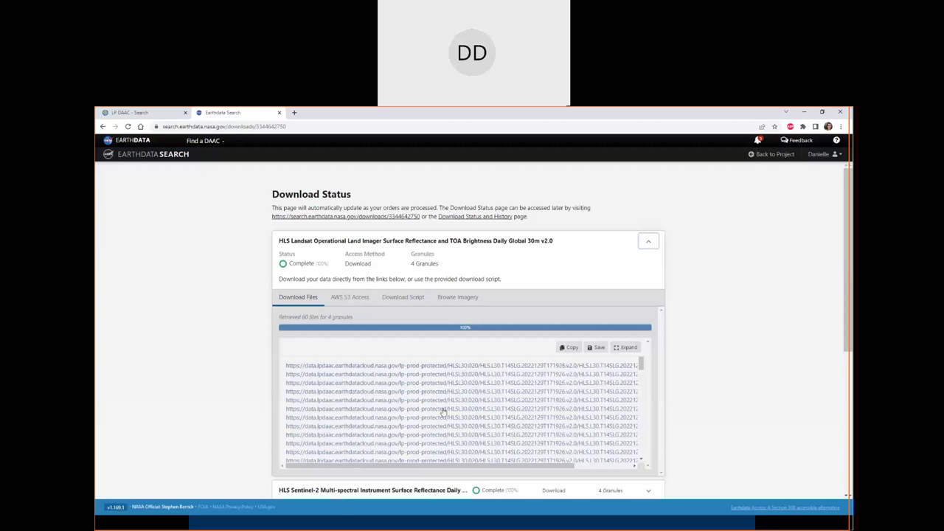
pyautogui.moveTo(398, 466); pyautogui.dragTo(459, 468)
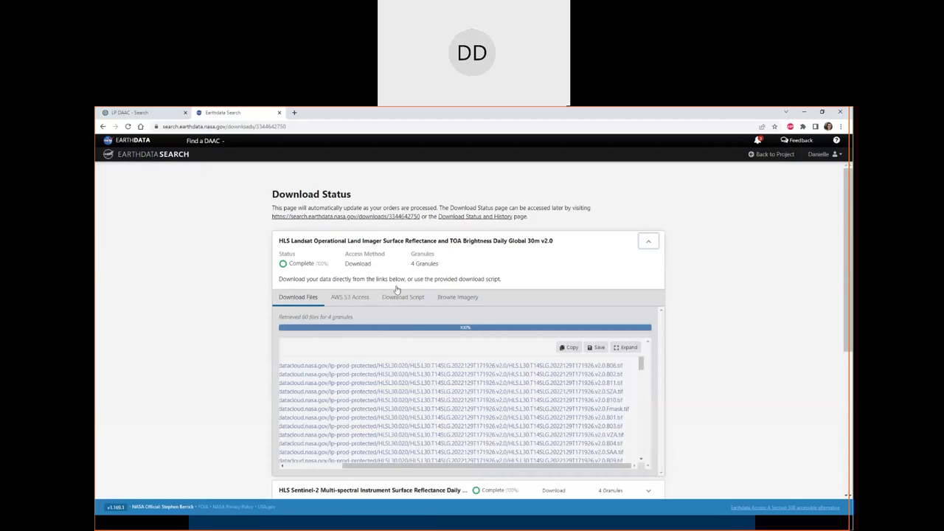
# Step: Examine the AWS S3 access details and object links of the Landsat collection and the additional resources listed for the order
pyautogui.click(360, 300)
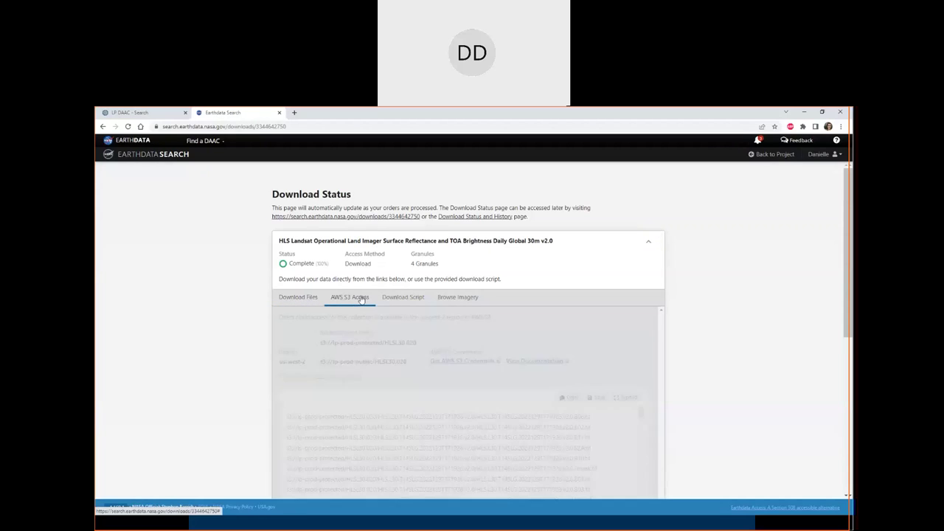
pyautogui.scroll(-2, 378, 417)
pyautogui.scroll(-2, 231, 357)
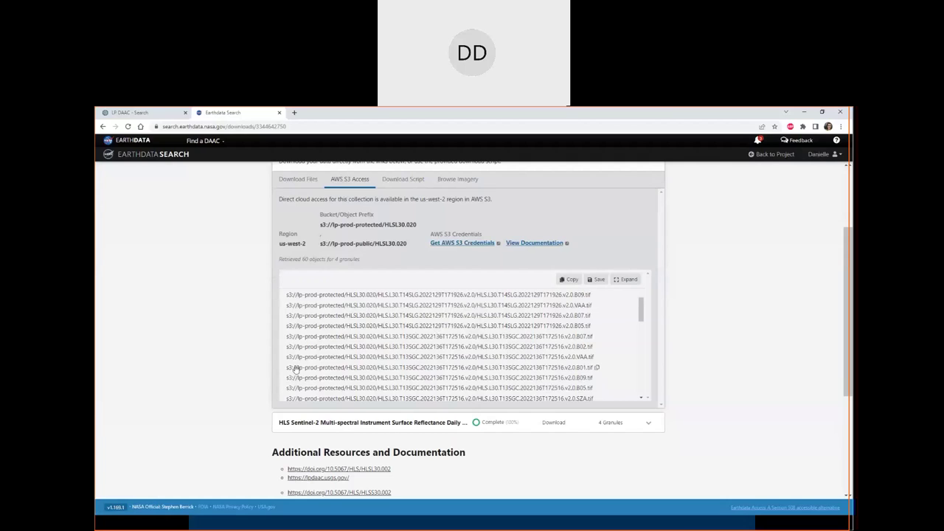
pyautogui.scroll(-1, 241, 381)
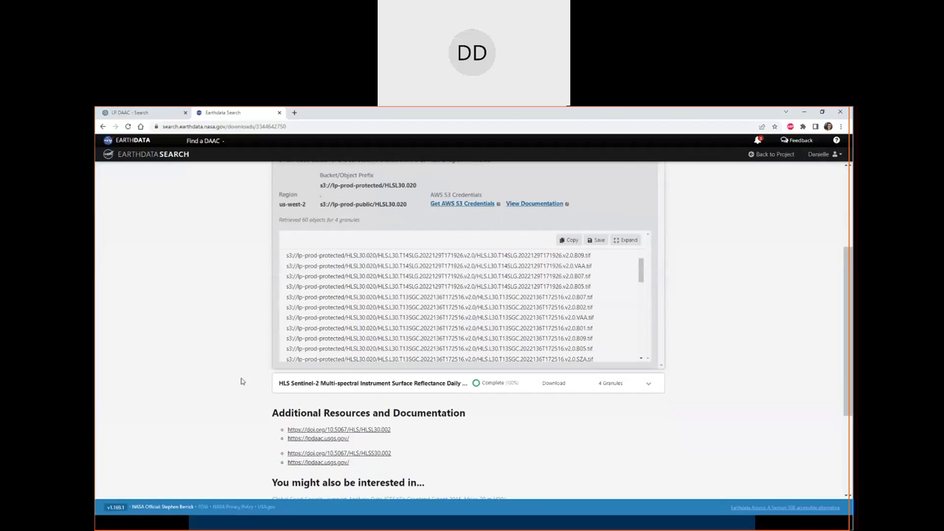
pyautogui.scroll(-1, 241, 381)
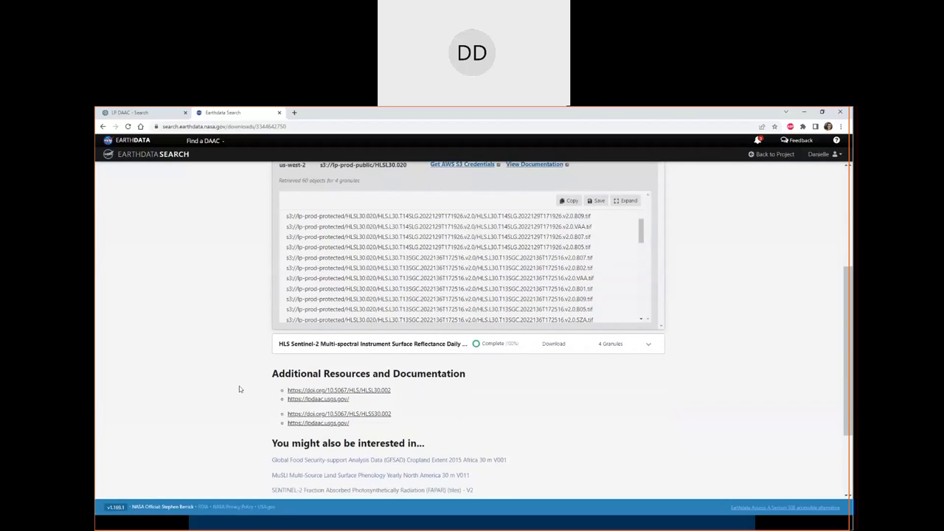
pyautogui.scroll(-1, 239, 386)
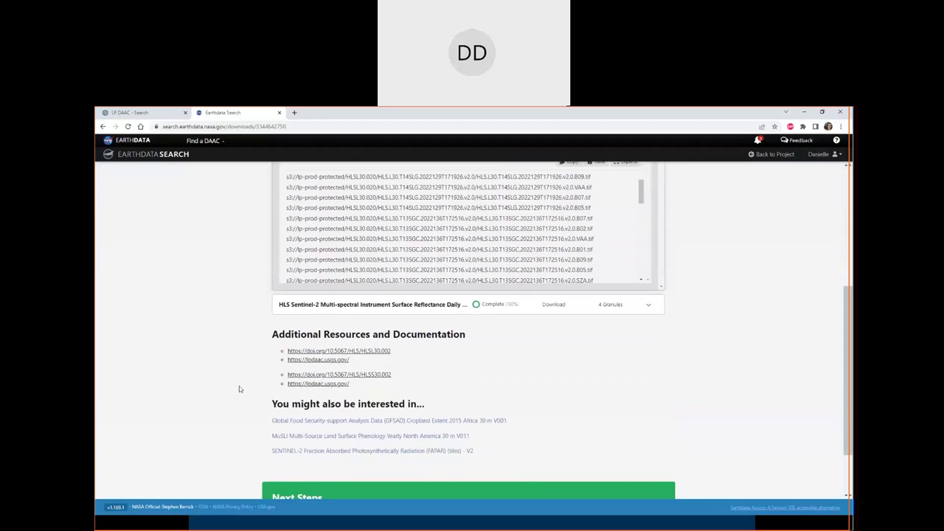
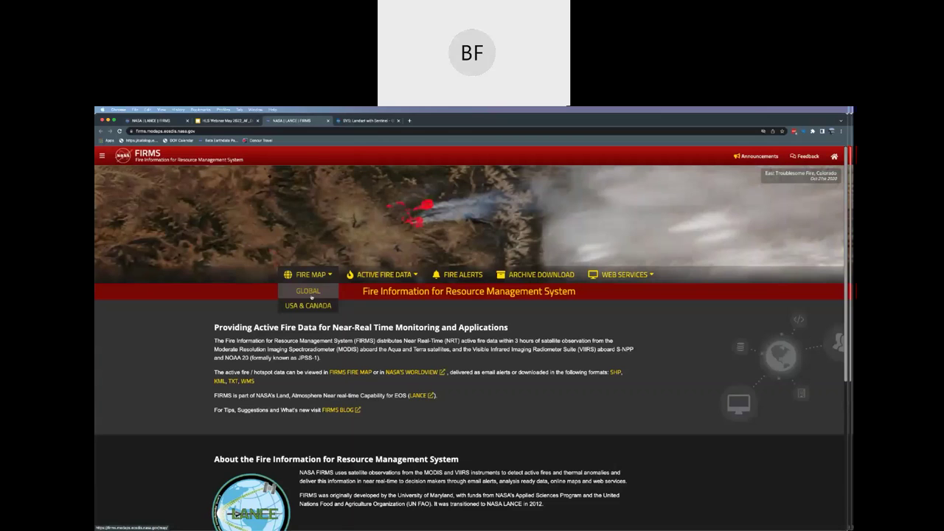
# Step: Open the global fire map in FIRMS and switch it to historical data in advanced mode
pyautogui.click(311, 296)
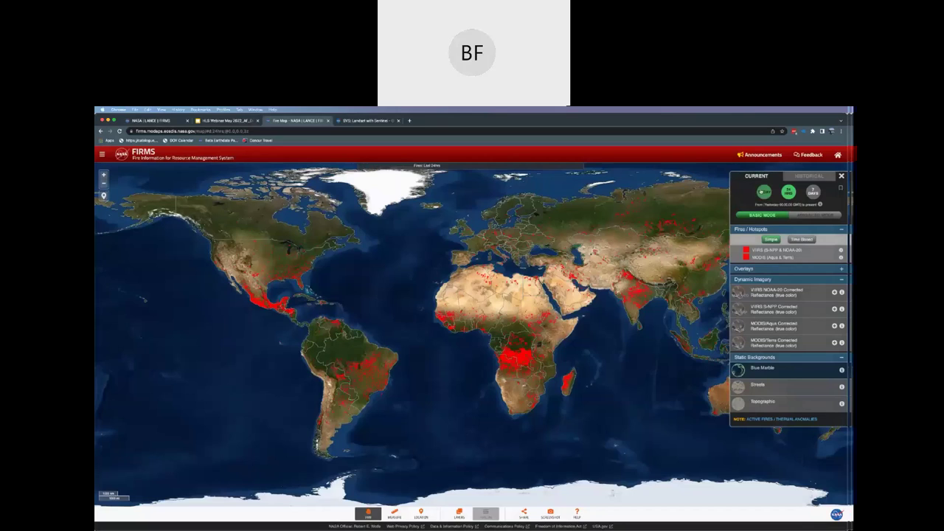
pyautogui.click(809, 177)
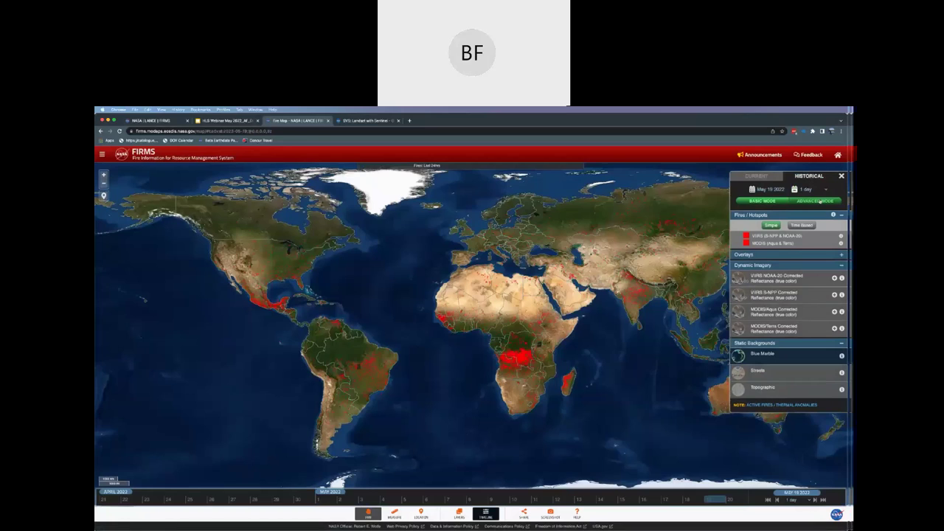
pyautogui.click(820, 201)
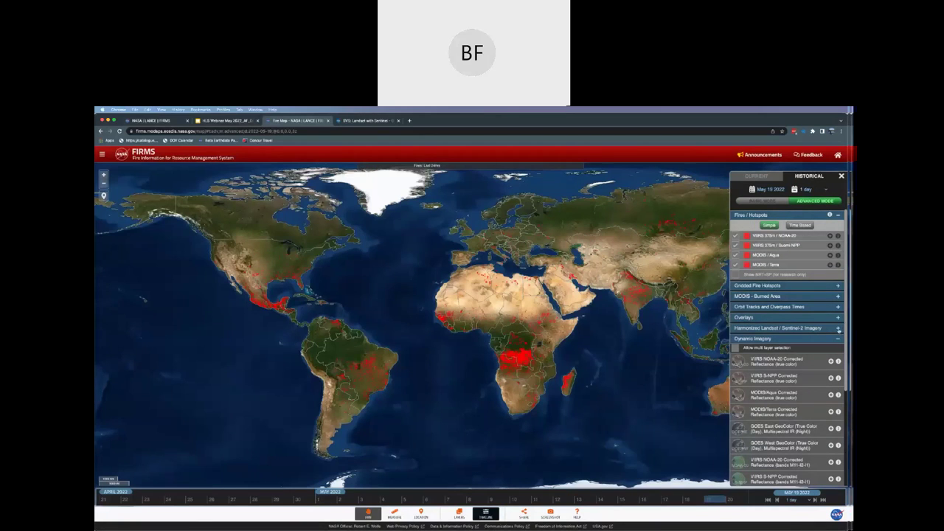
# Step: Set the map date to May 16 2022 and display the true-color HLS layers for Sentinel 2 and Landsat 8
pyautogui.click(838, 329)
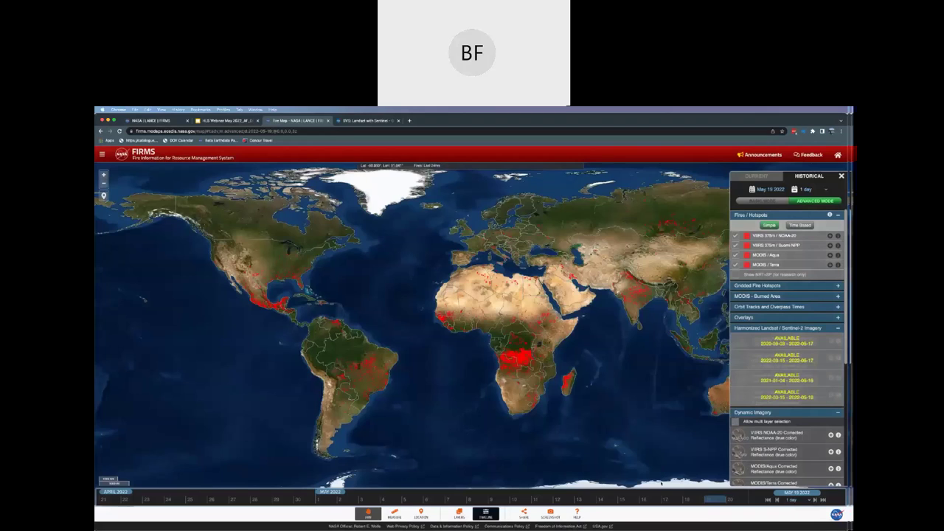
pyautogui.click(648, 502)
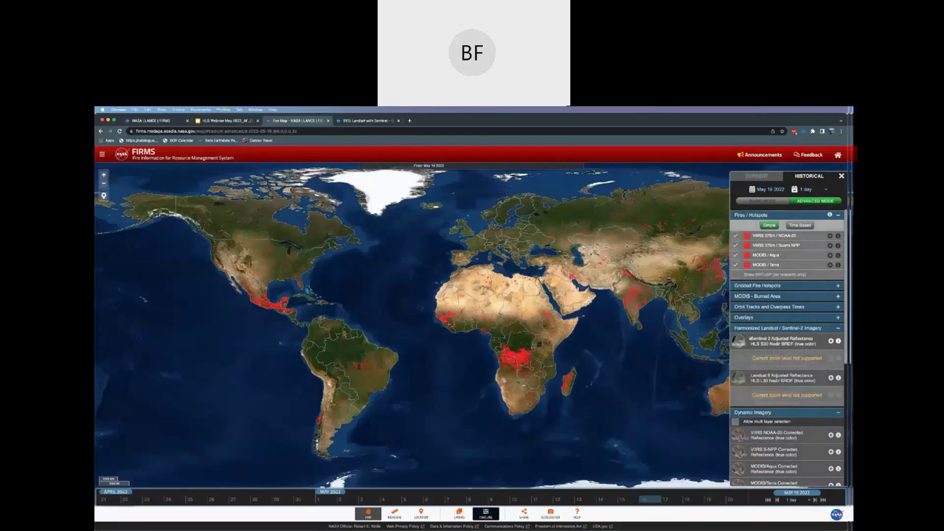
pyautogui.click(781, 340)
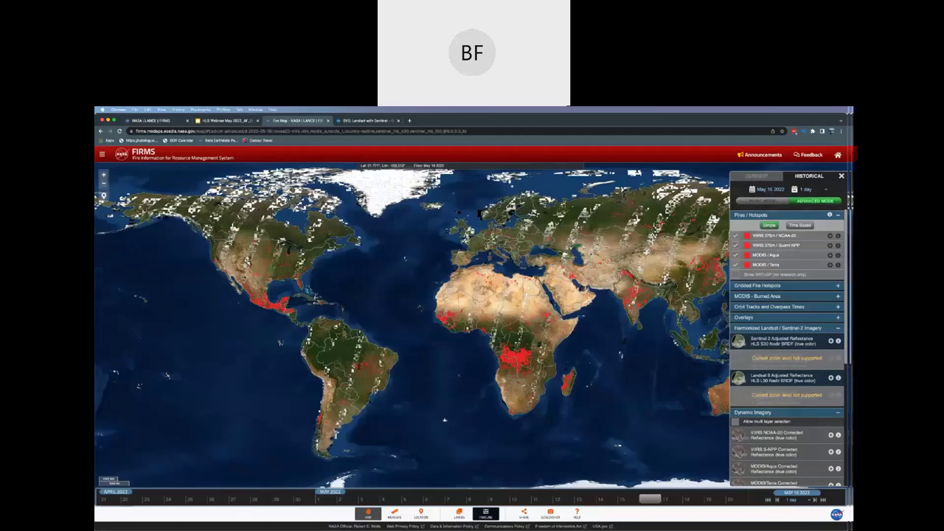
# Step: Examine the large fire hotspot cluster in southwestern New Mexico against the HLS true-color imagery up close
pyautogui.scroll(1, 445, 419)
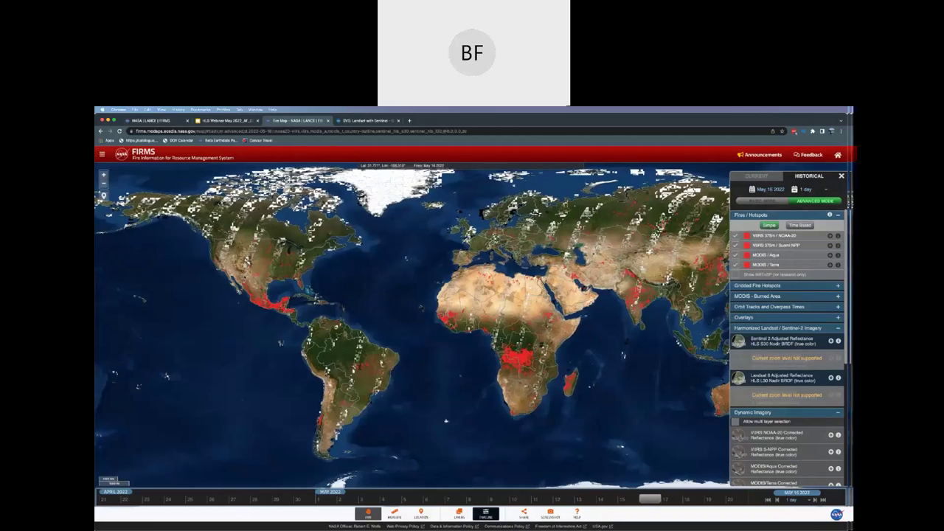
pyautogui.scroll(1, 461, 432)
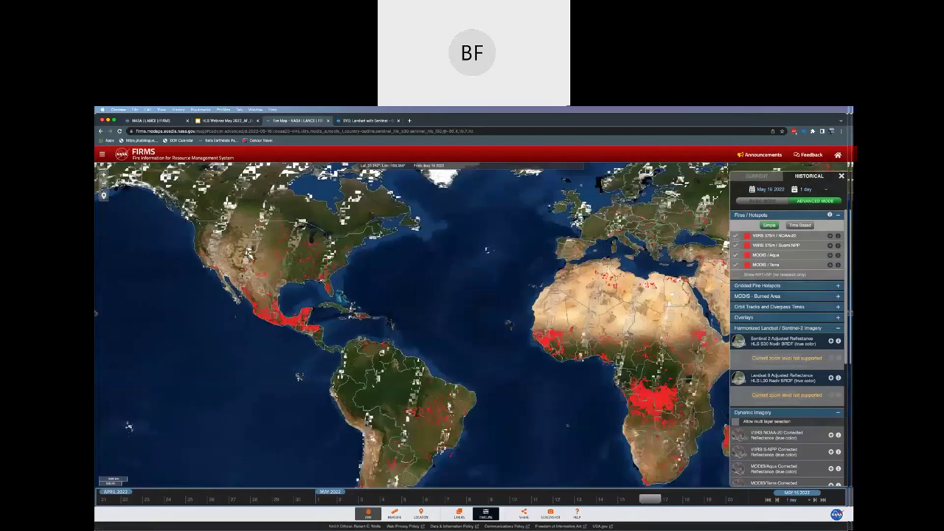
pyautogui.scroll(2, 487, 249)
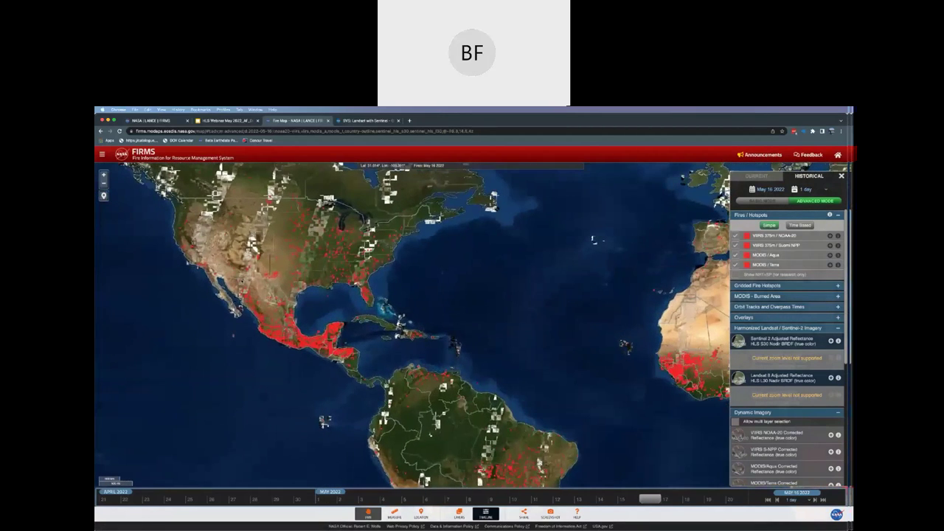
pyautogui.scroll(2, 221, 236)
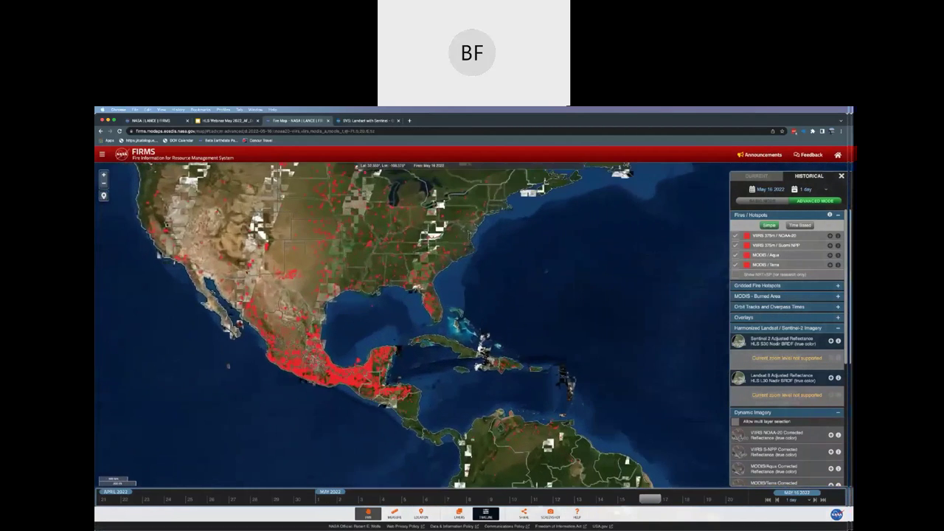
pyautogui.scroll(4, 253, 259)
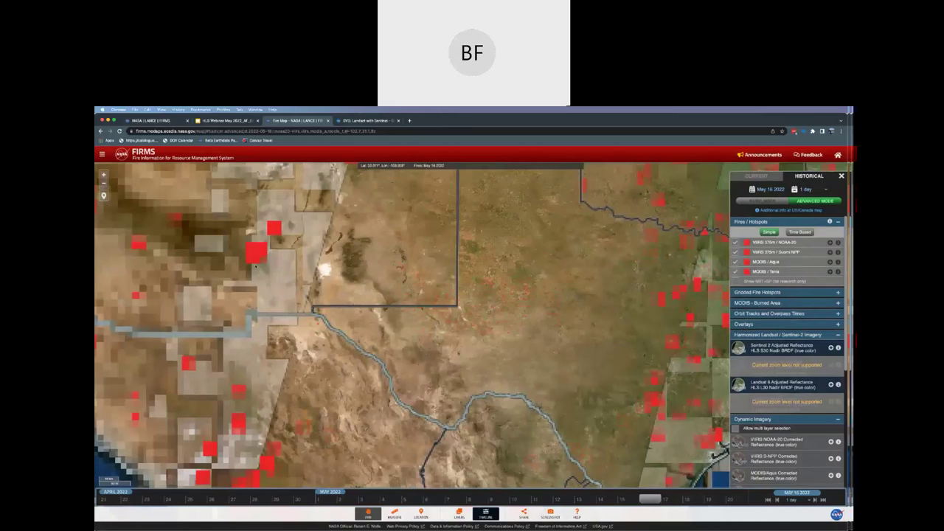
pyautogui.scroll(1, 257, 268)
pyautogui.scroll(2, 255, 267)
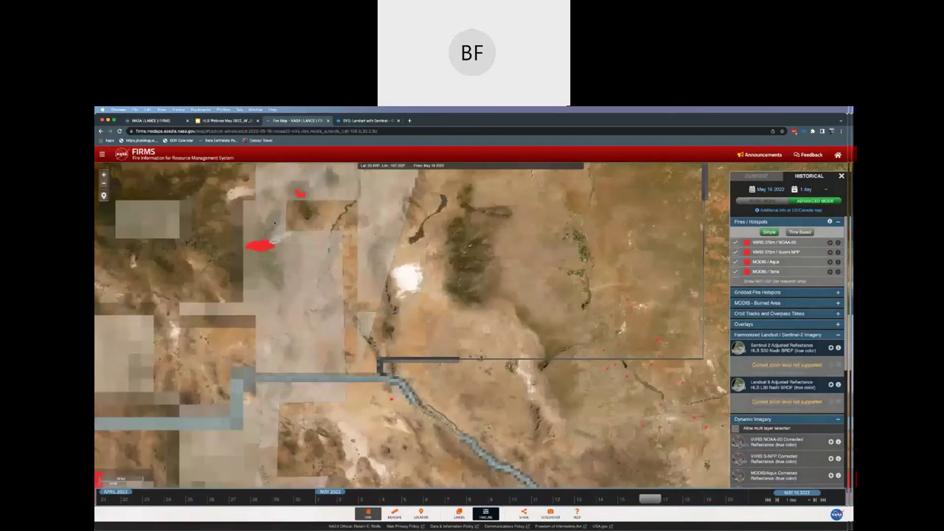
pyautogui.scroll(2, 270, 248)
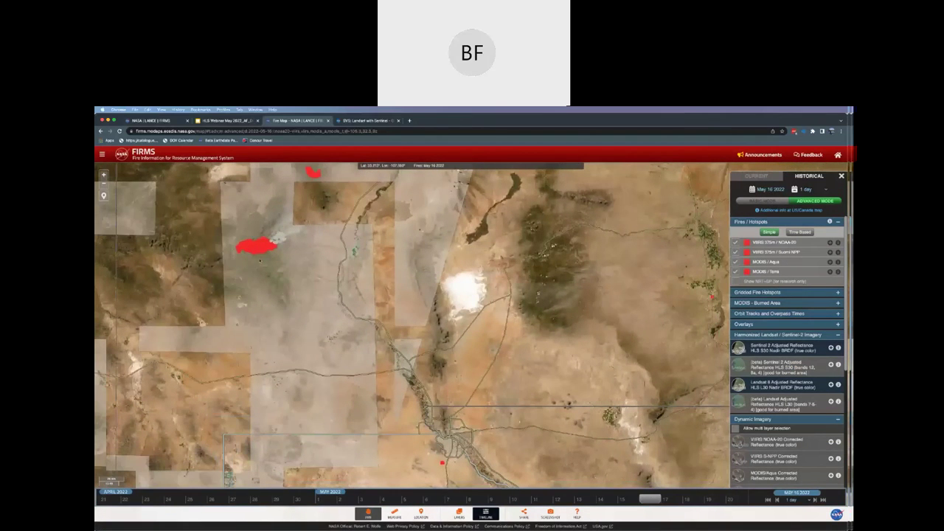
pyautogui.scroll(1, 260, 264)
pyautogui.scroll(1, 258, 264)
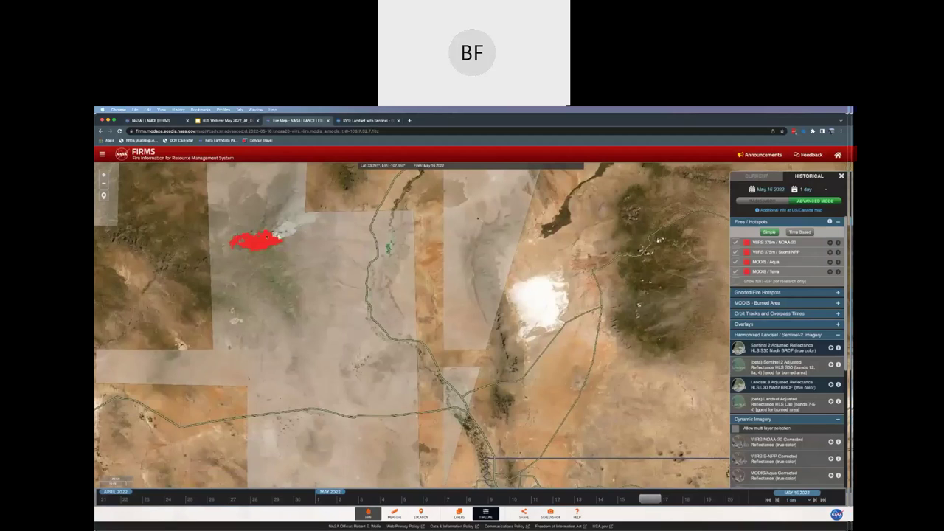
pyautogui.scroll(2, 267, 254)
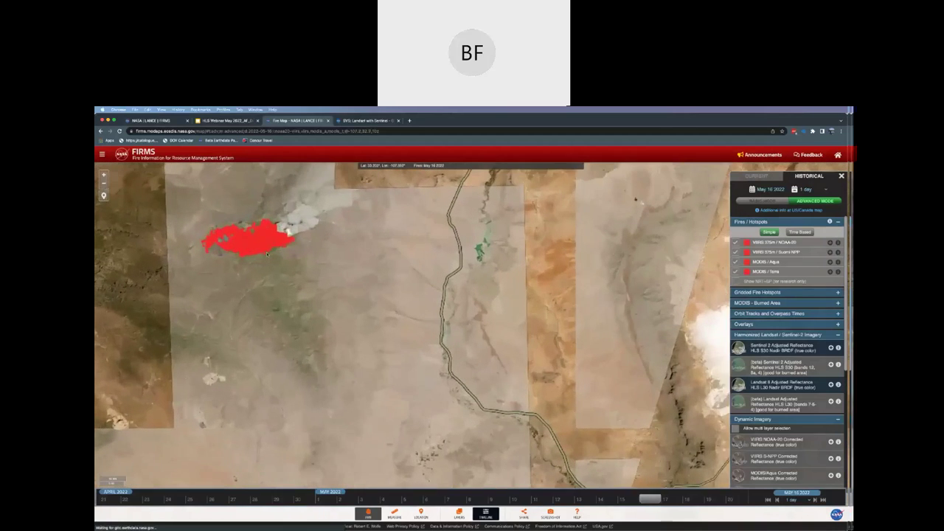
pyautogui.scroll(1, 276, 251)
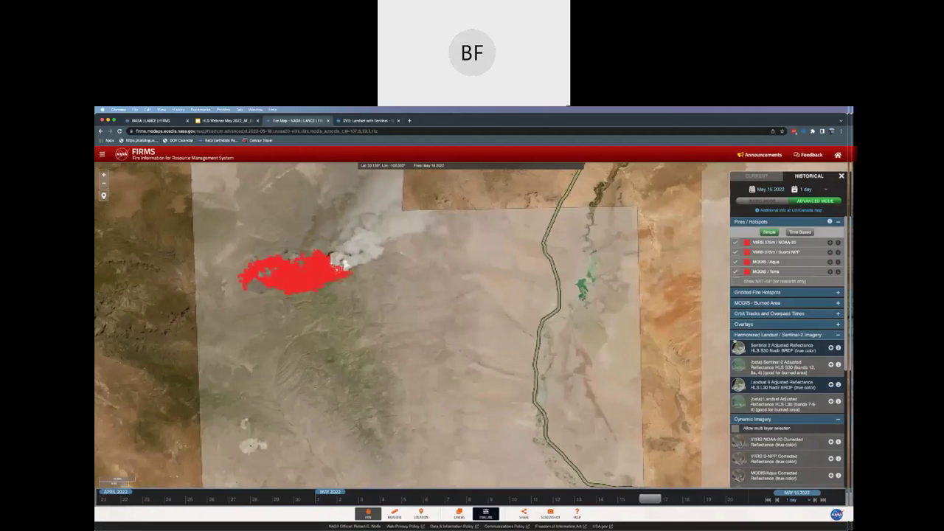
# Step: Hide all four VIIRS and MODIS hotspot layers and replace the Sentinel 2 true-color imagery with the beta bands 12, 8a, 4 layer
pyautogui.click(735, 243)
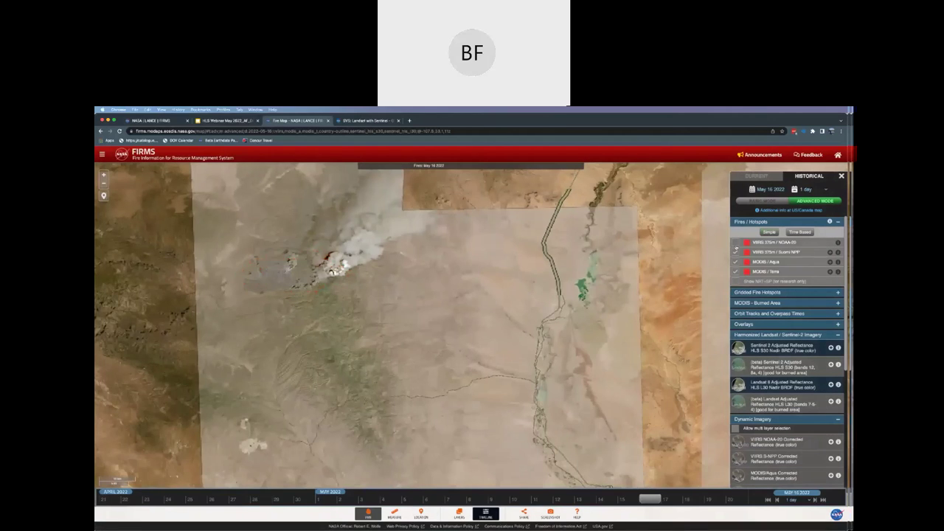
pyautogui.click(735, 252)
pyautogui.click(735, 262)
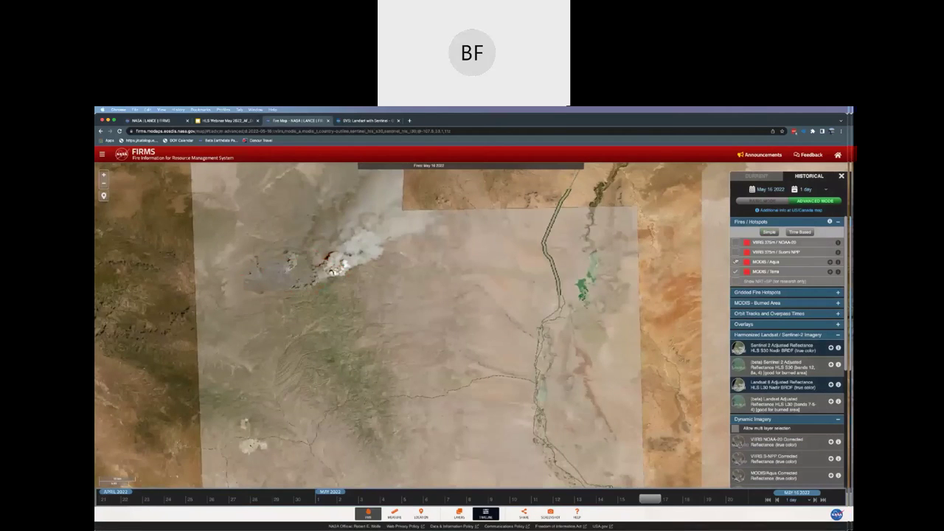
pyautogui.click(735, 271)
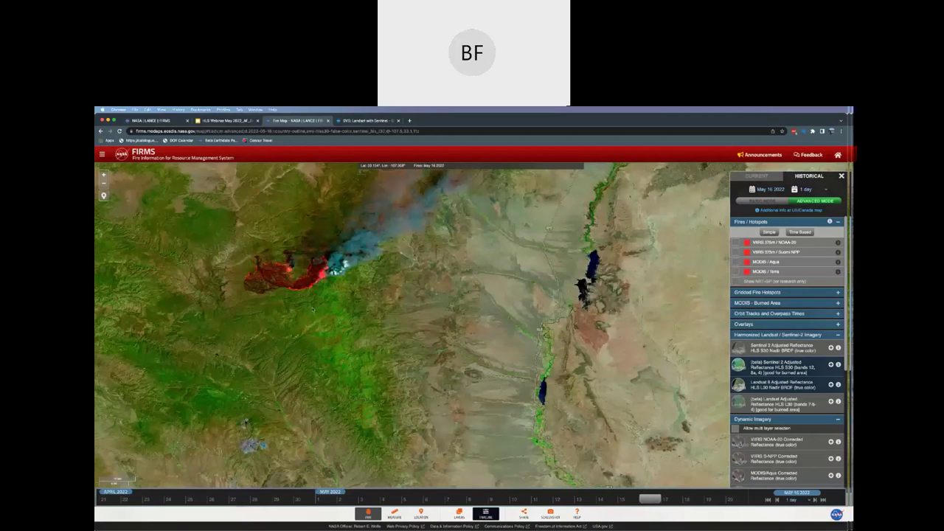
# Step: Examine the burned area, active fire front and smoke plume in the Sentinel 2 false-color imagery
pyautogui.scroll(2, 281, 298)
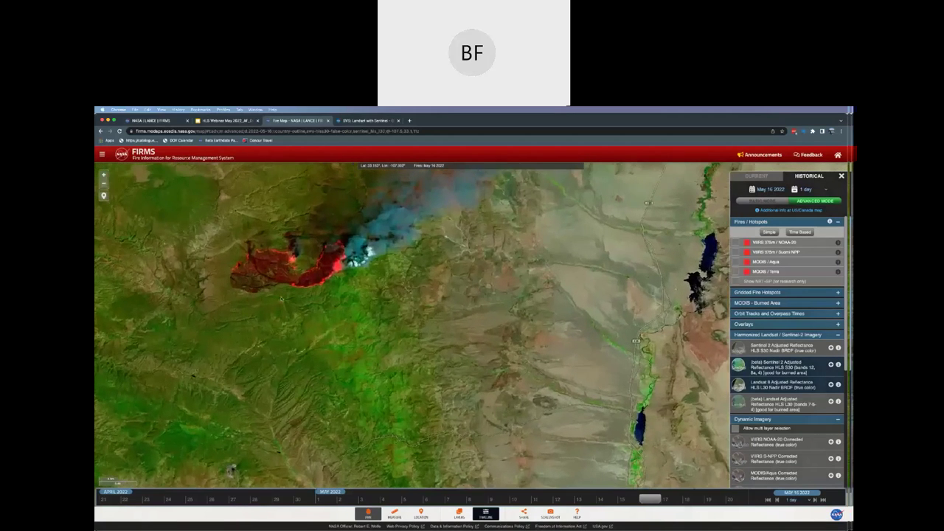
pyautogui.moveTo(282, 299); pyautogui.dragTo(330, 325)
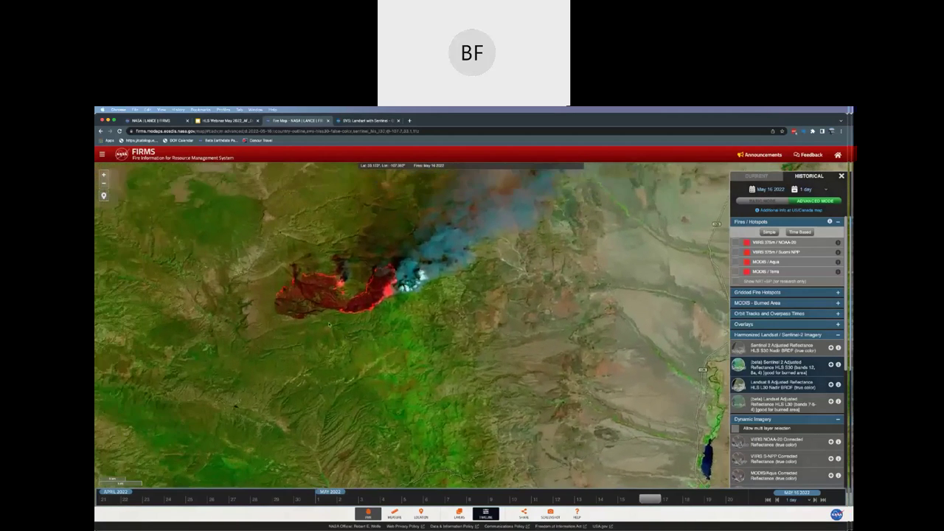
pyautogui.scroll(2, 317, 299)
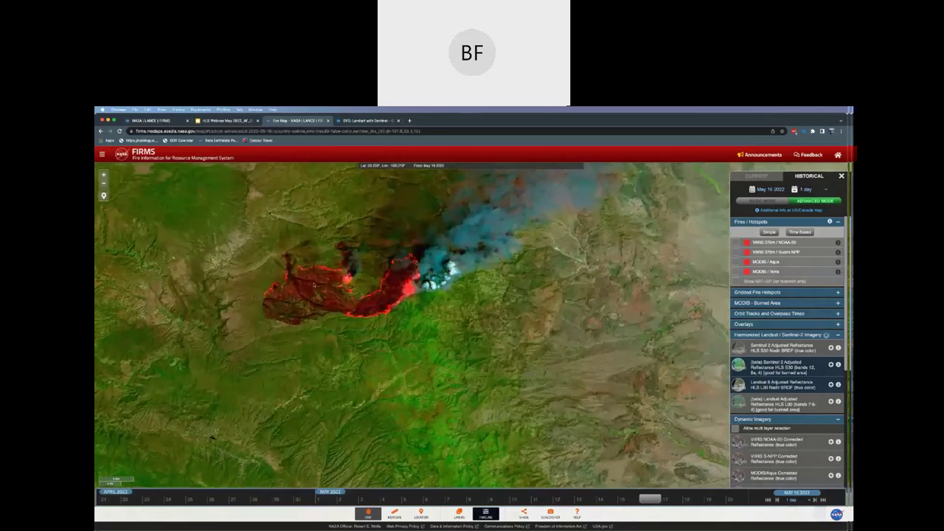
pyautogui.scroll(2, 314, 285)
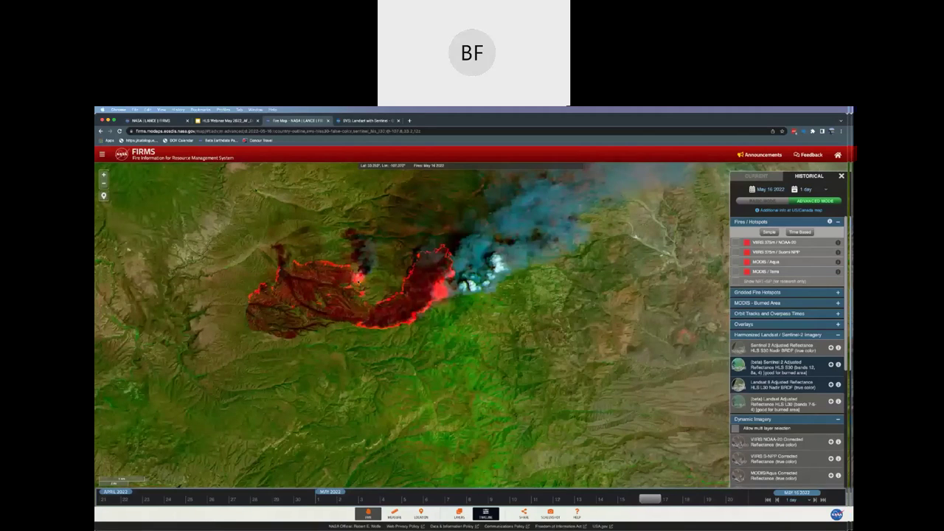
pyautogui.scroll(1, 359, 279)
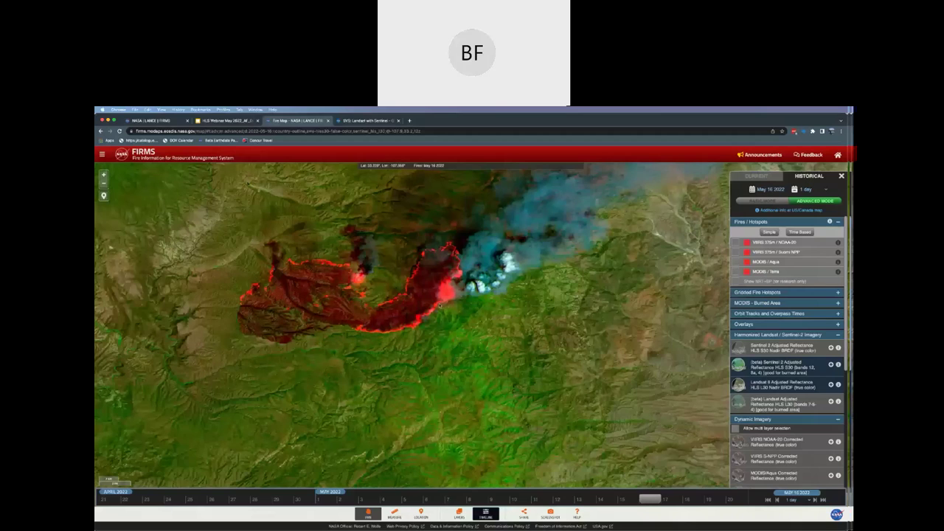
pyautogui.scroll(3, 504, 284)
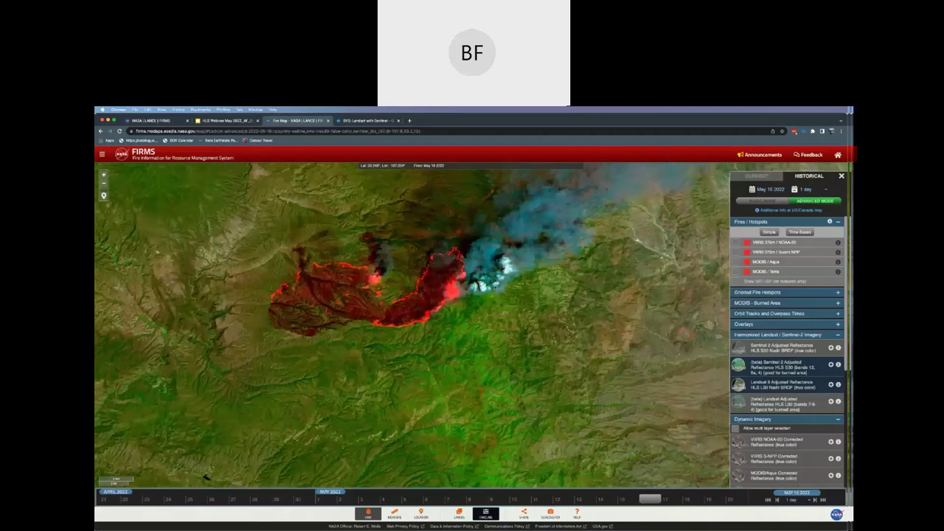
pyautogui.moveTo(545, 163); pyautogui.dragTo(535, 229)
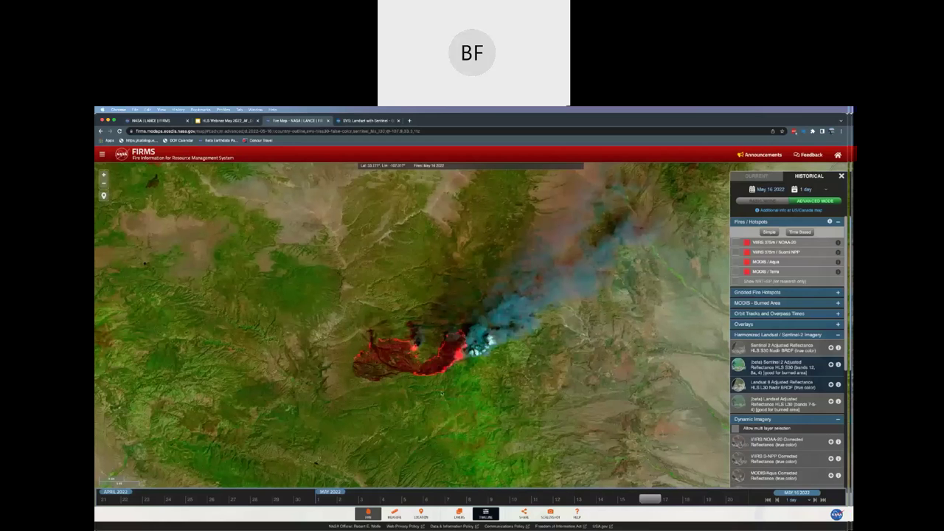
# Step: Survey the HLS tile coverage across the region surrounding the fire and switch to the HLS Webinar May 2022 presentation in Google Slides
pyautogui.scroll(-3, 441, 393)
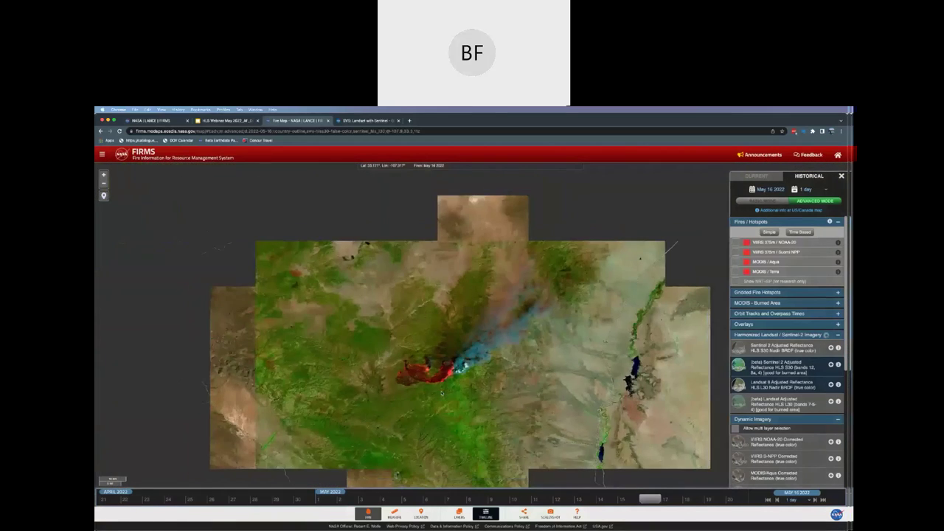
pyautogui.scroll(-4, 440, 393)
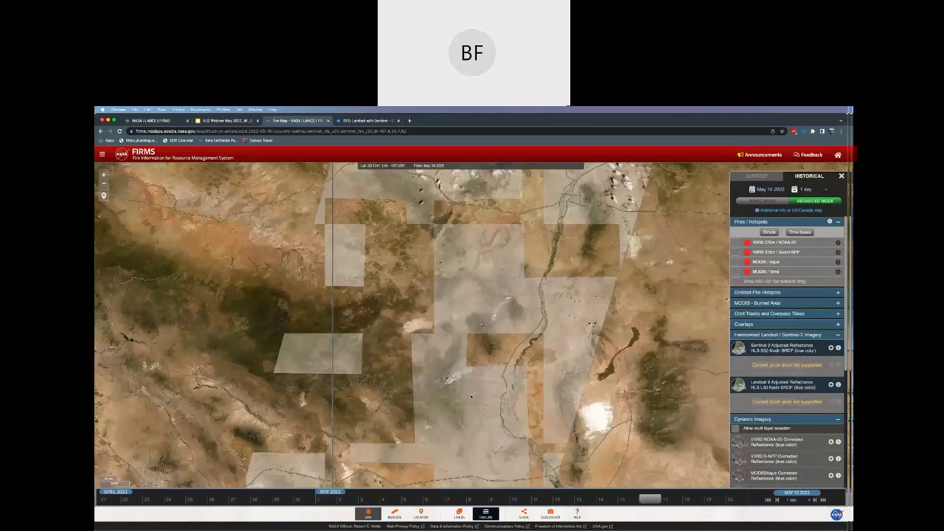
pyautogui.scroll(-2, 470, 396)
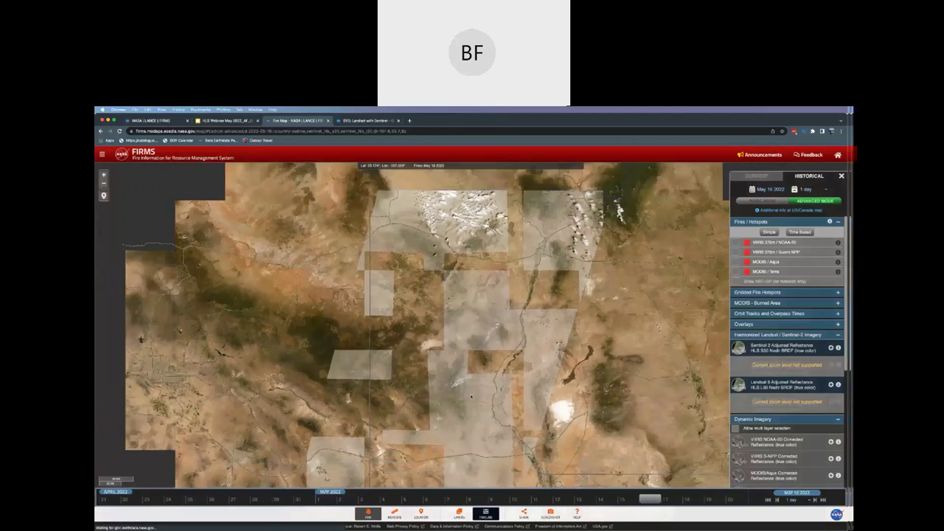
pyautogui.scroll(-1, 470, 396)
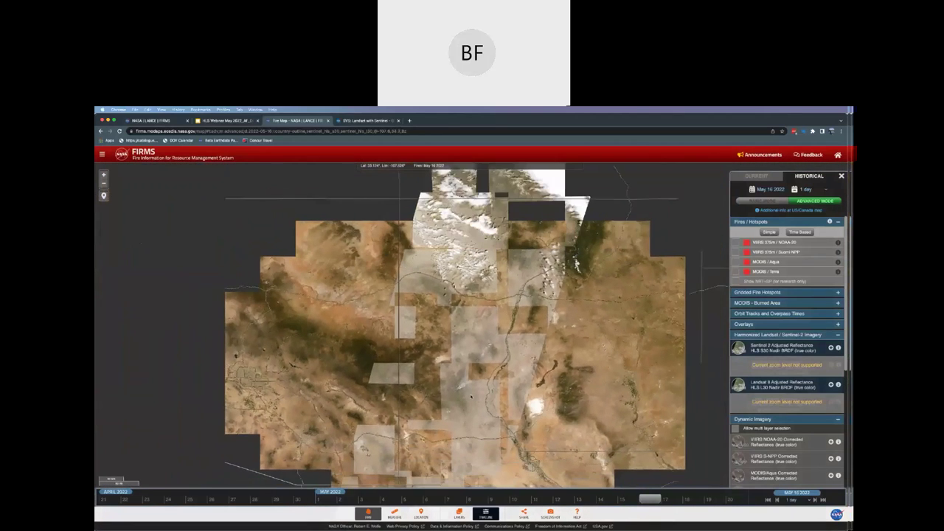
pyautogui.scroll(-2, 471, 396)
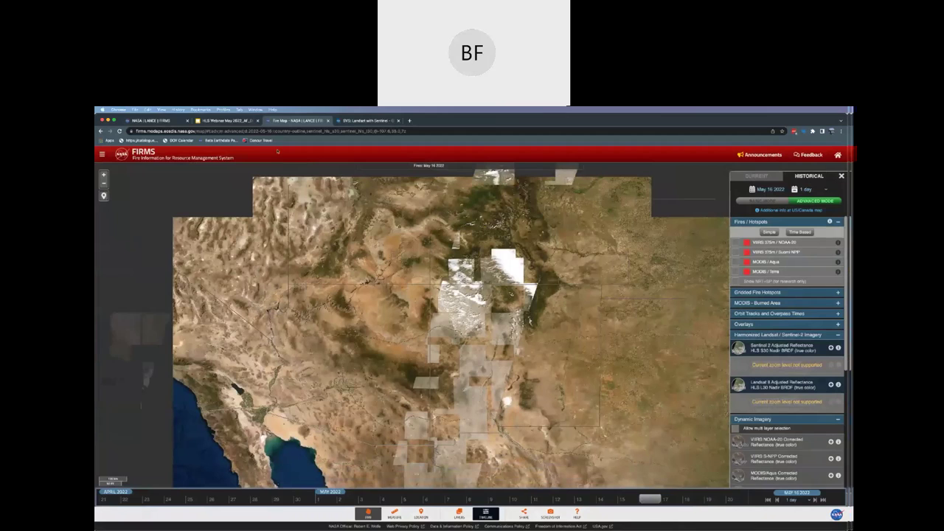
pyautogui.click(228, 121)
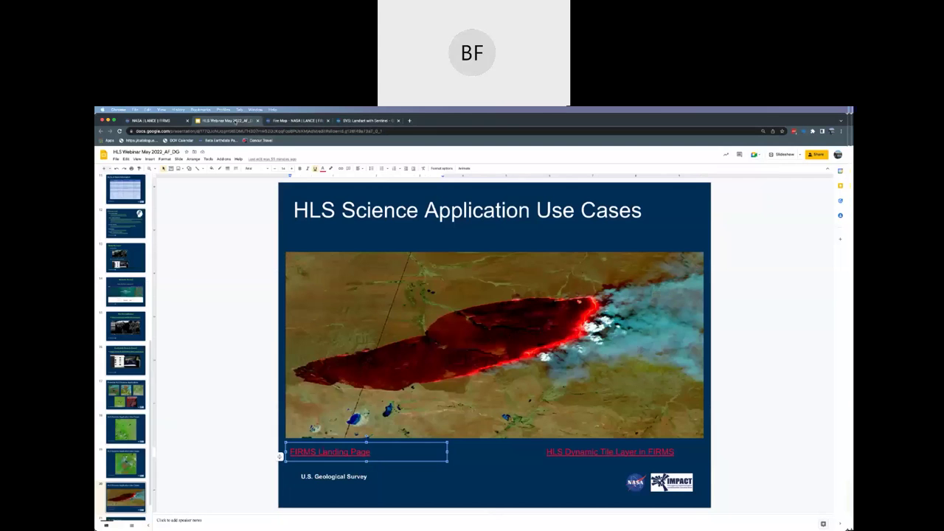